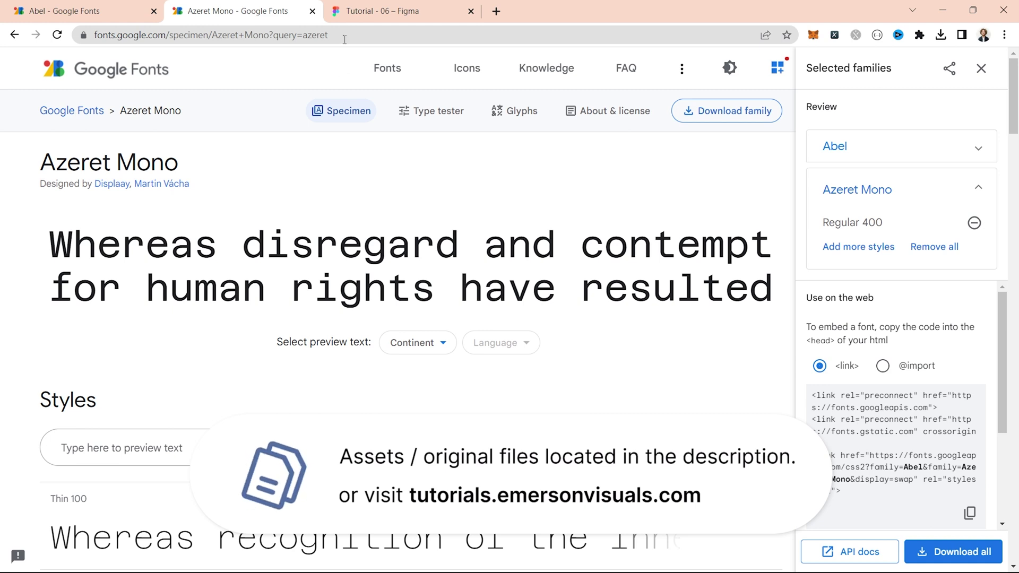
Leave the Azeret Mono page for the Power Bank Figma design, then bring up the window switcher
click(382, 11)
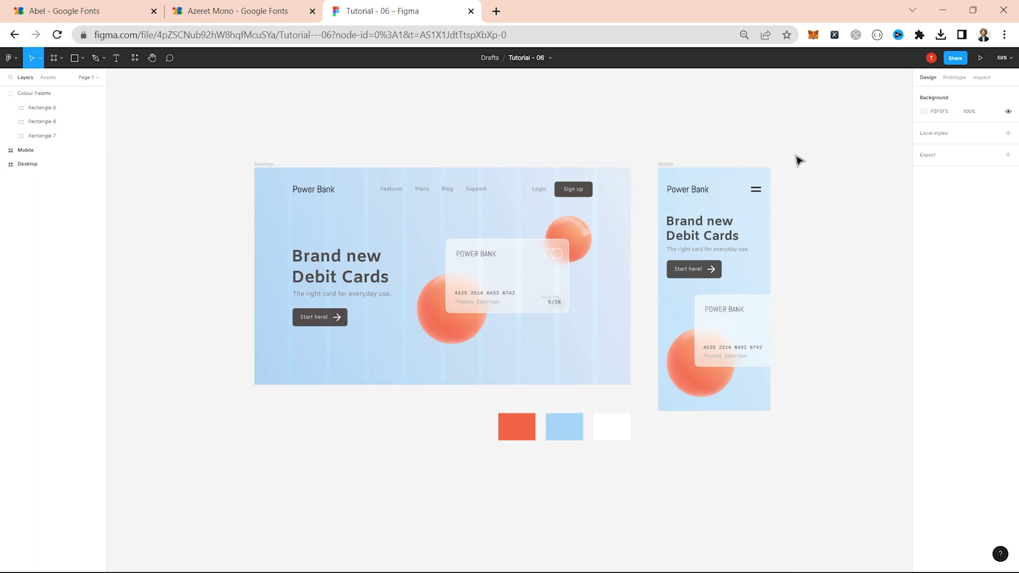
key(alt+Tab)
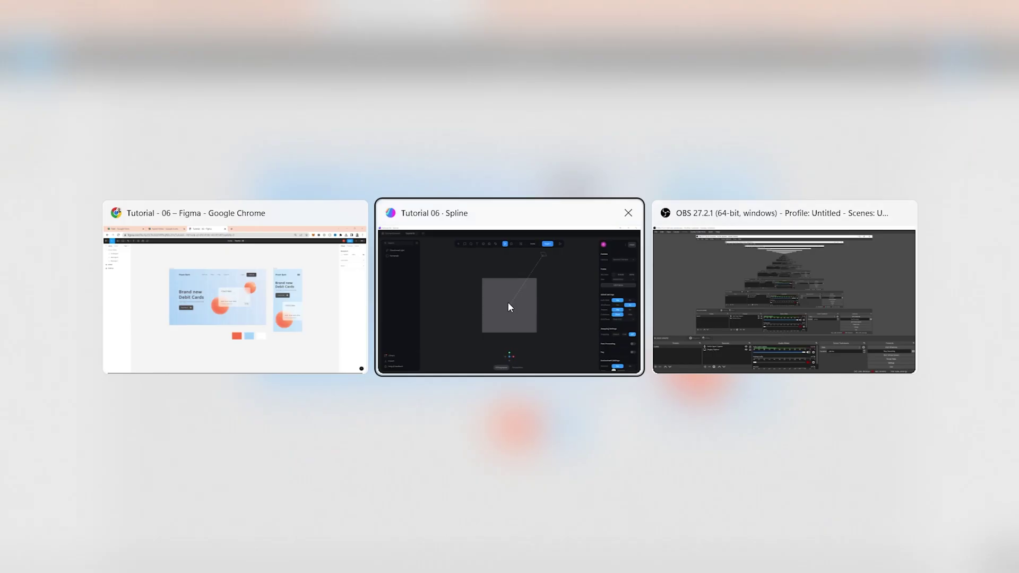
Bring the Tutorial 06 Spline scene to the front and orbit to a 3-D view
click(558, 313)
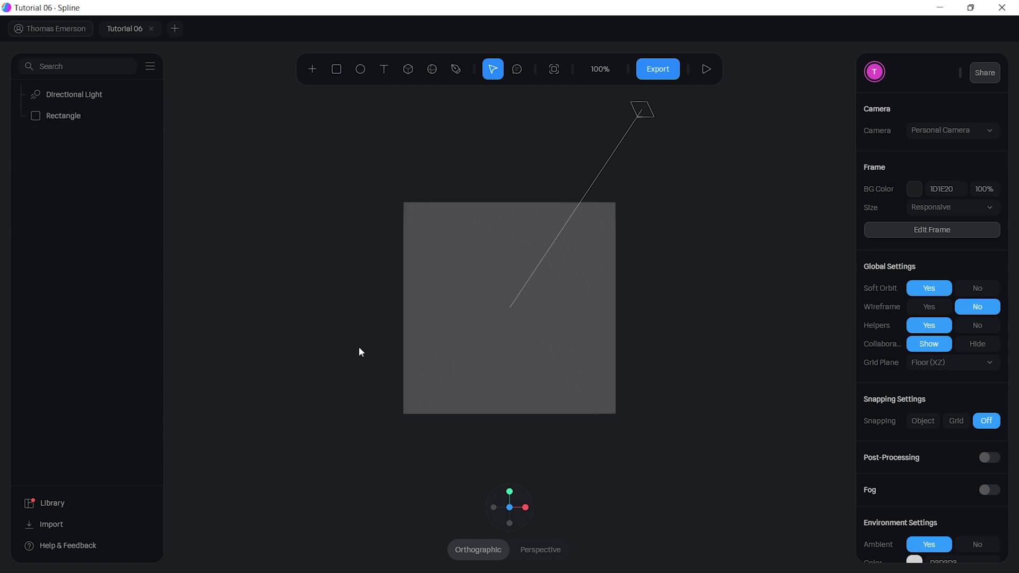
click(502, 310)
key(Escape)
middle_drag(479, 310, 511, 321)
click(511, 324)
key(Escape)
scroll(350, 307, down, 4)
right_drag(350, 308, 478, 371)
Delete the default Rectangle, leaving only the Directional Light
click(411, 336)
click(412, 335)
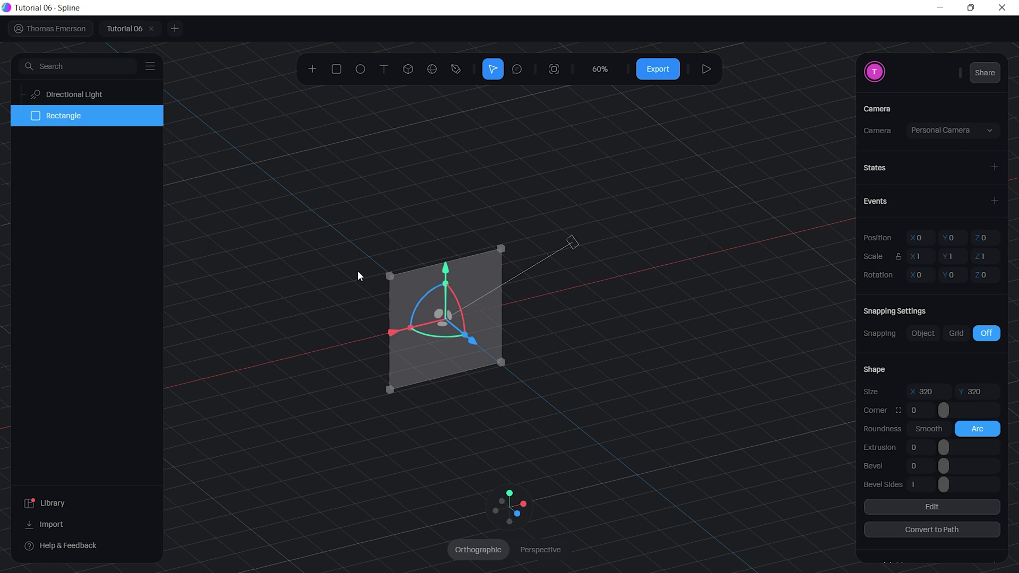
key(Delete)
right_drag(358, 275, 311, 195)
scroll(468, 298, up, 2)
Add a Backdrop shape to the scene from the + shape list
click(312, 69)
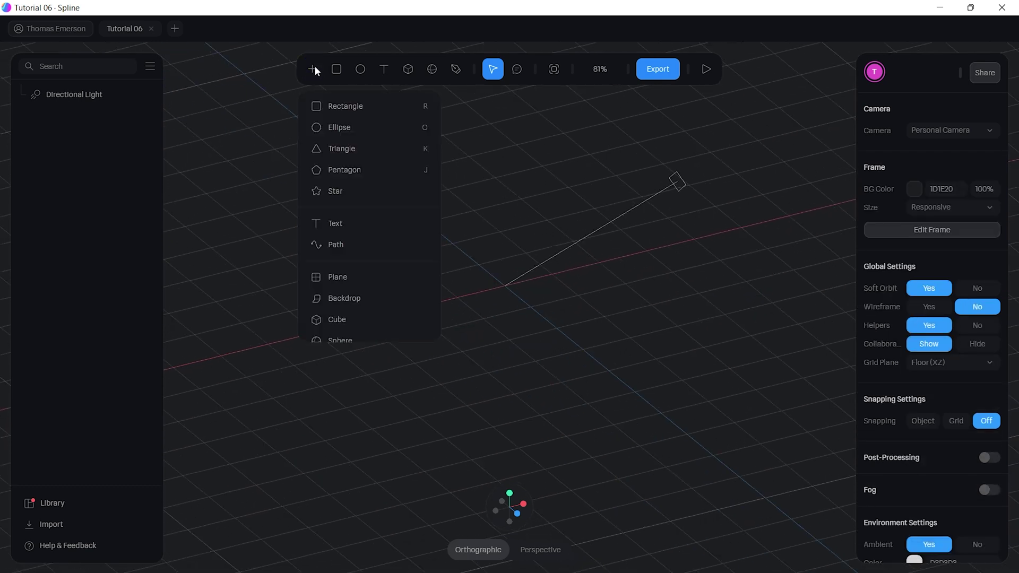
click(365, 298)
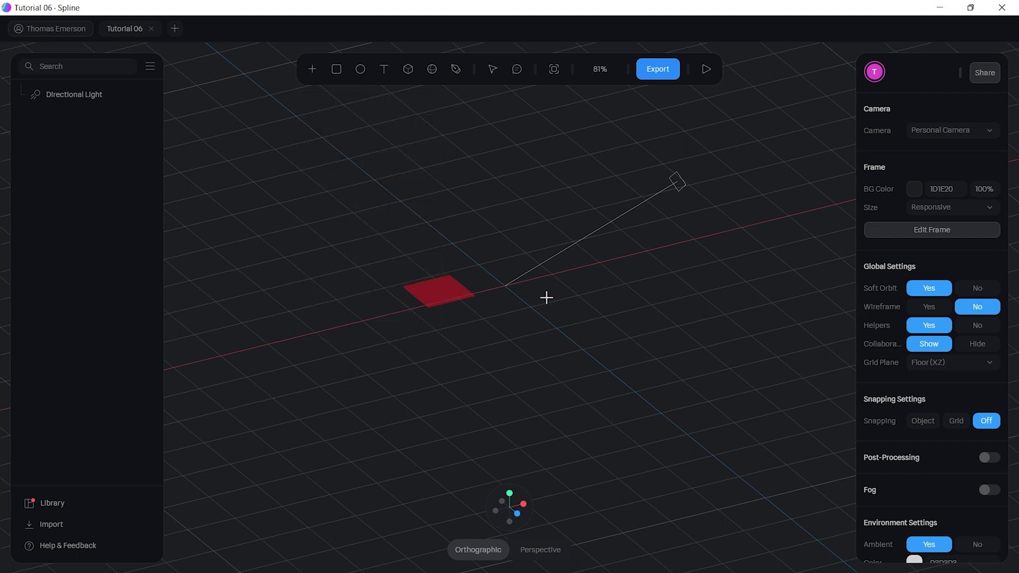
click(528, 296)
scroll(574, 359, up, 10)
scroll(416, 361, right, 3)
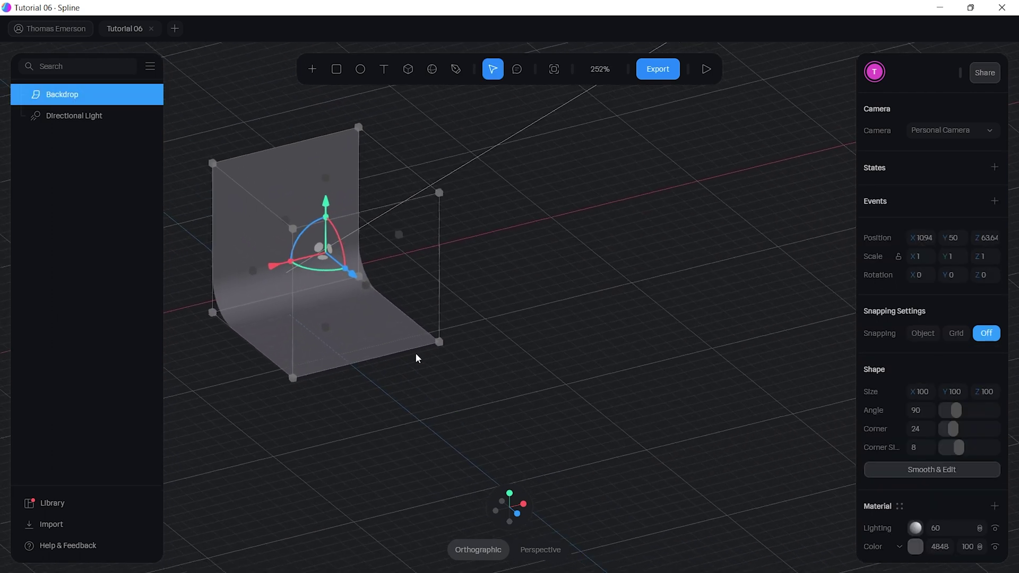
scroll(456, 375, left, 2)
scroll(489, 380, up, 5)
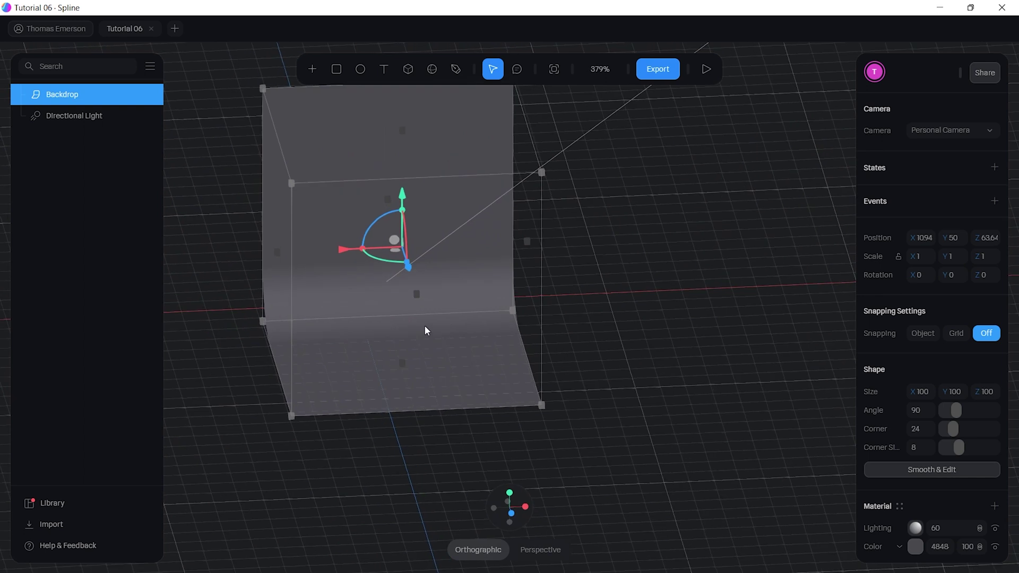
Scale the backdrop to 6 on X, Y and Z
click(923, 263)
text(6)
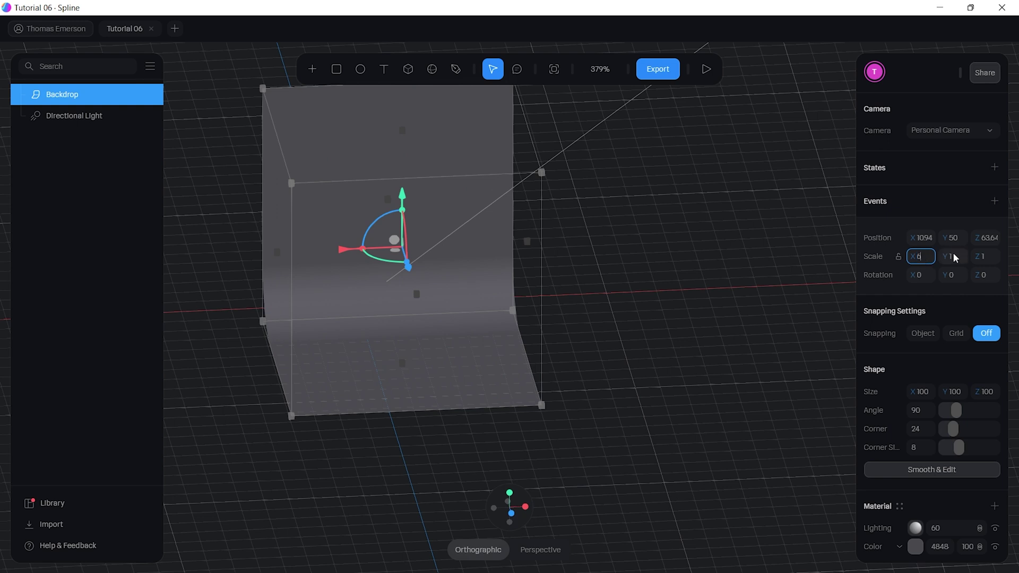
key(Tab)
key(Return)
scroll(618, 286, down, 10)
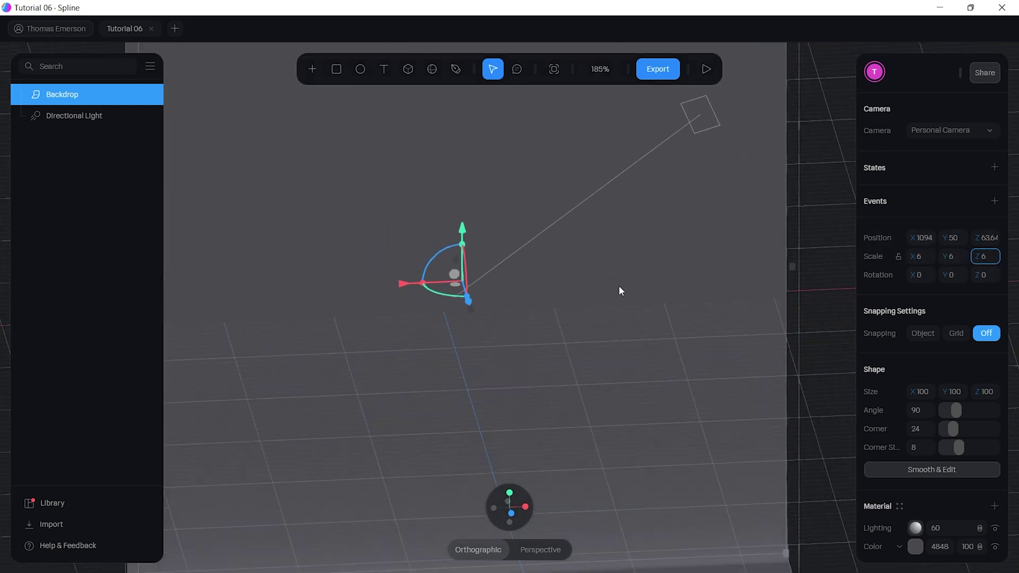
click(718, 349)
right_drag(616, 329, 538, 366)
scroll(539, 366, up, 3)
click(542, 396)
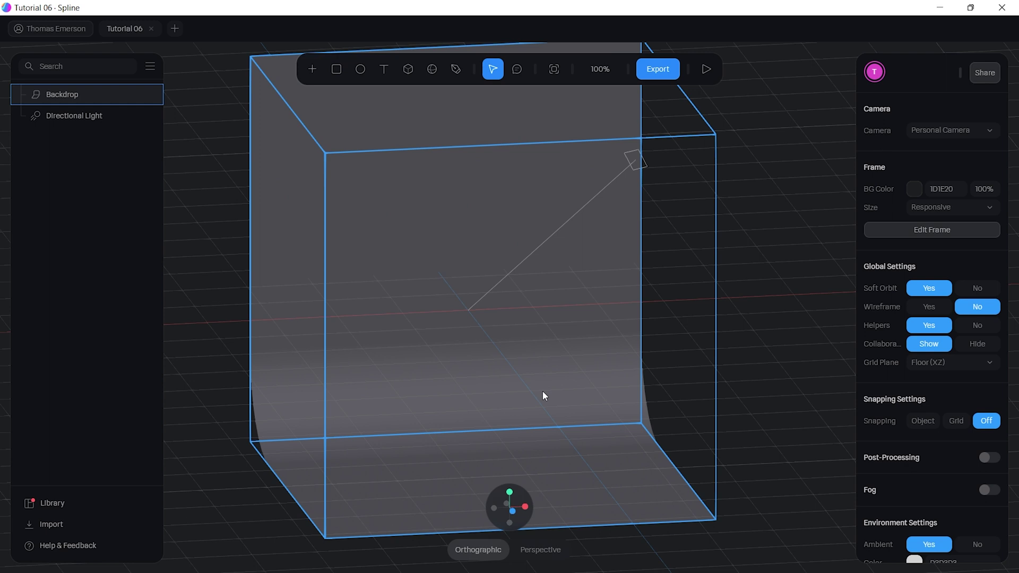
Drag the backdrop upward along its vertical axis
click(543, 391)
drag(488, 201, 494, 142)
click(725, 275)
scroll(549, 376, up, 4)
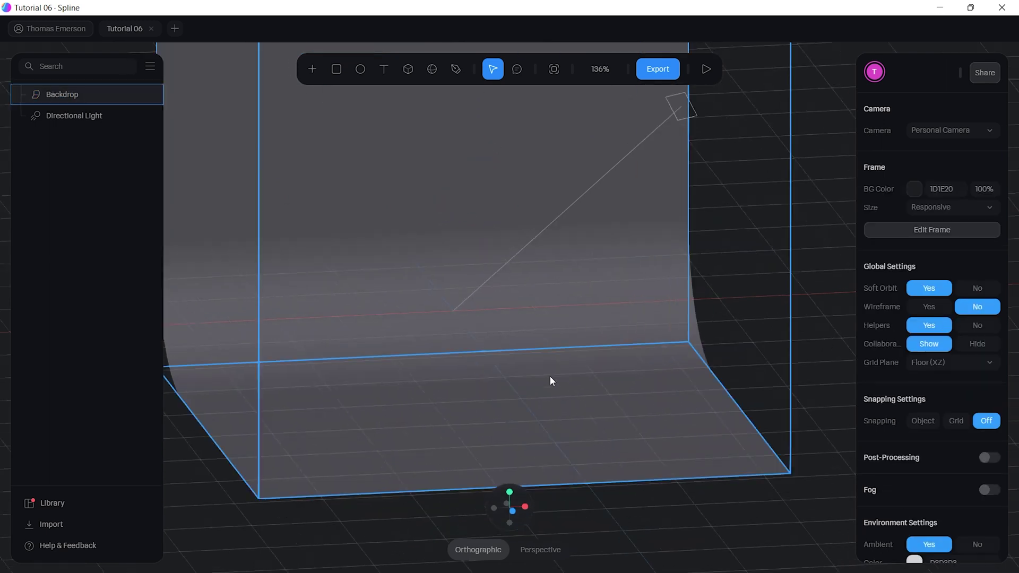
scroll(524, 367, down, 4)
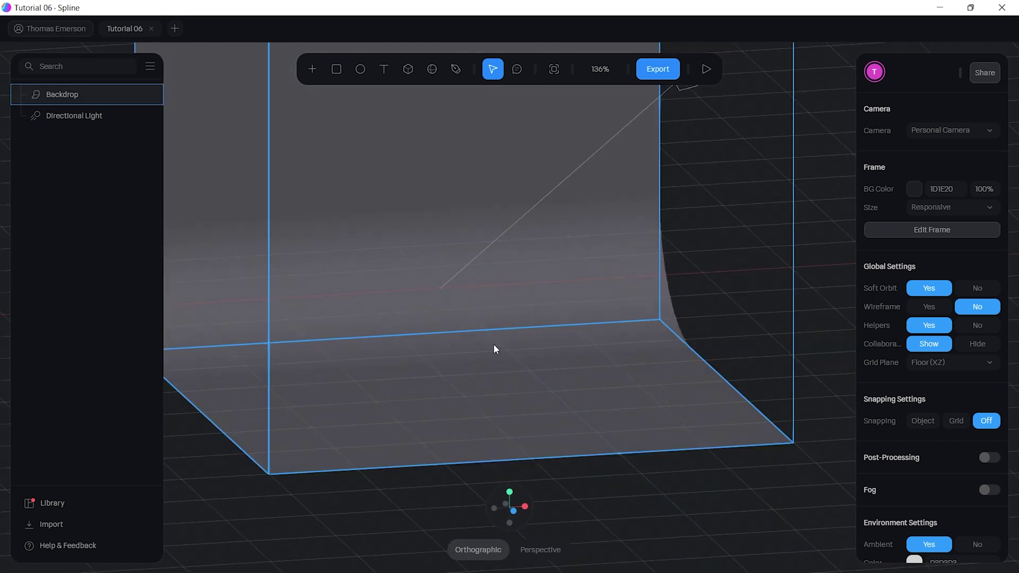
Undo the stray rotation back to 0 and raise the backdrop to Y 252.2
click(495, 348)
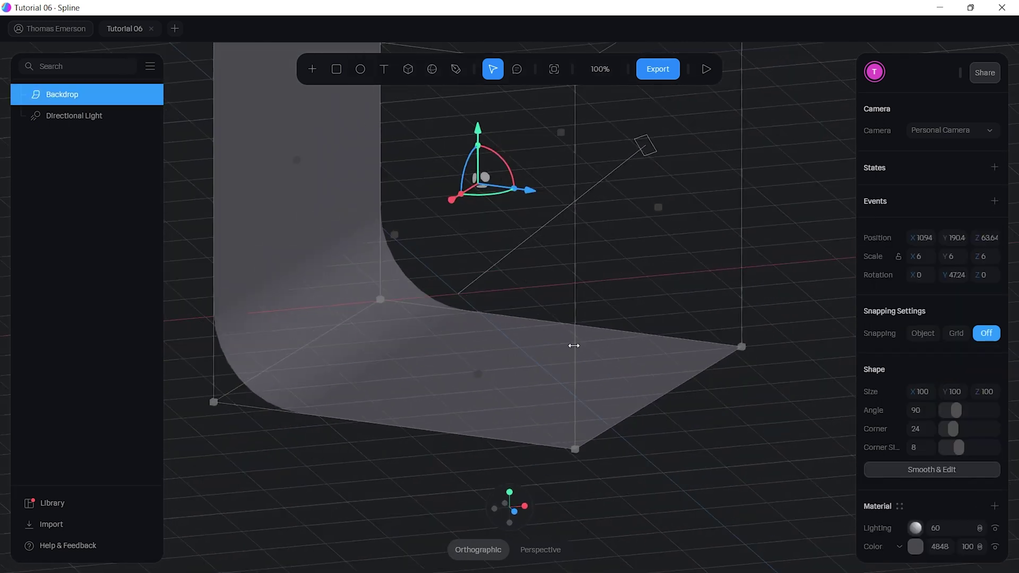
key(ctrl+z)
drag(485, 124, 480, 80)
click(606, 390)
scroll(485, 336, up, 8)
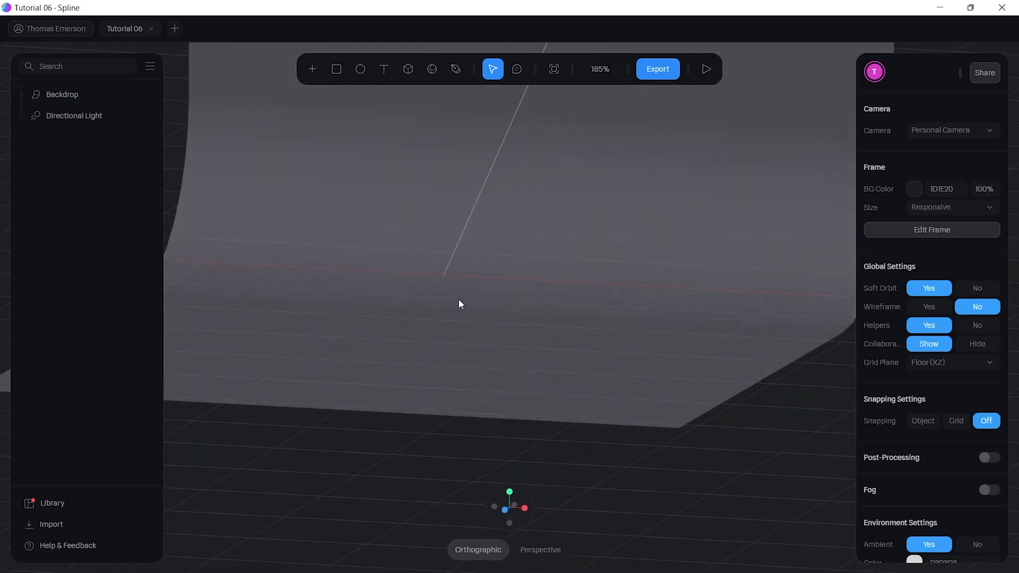
click(542, 344)
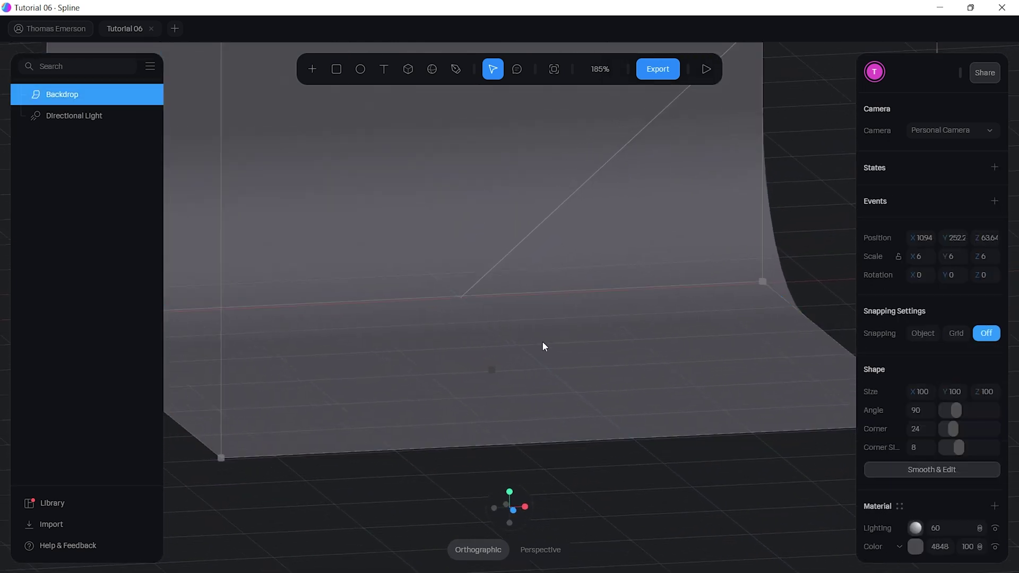
scroll(425, 250, down, 5)
right_drag(425, 250, 527, 339)
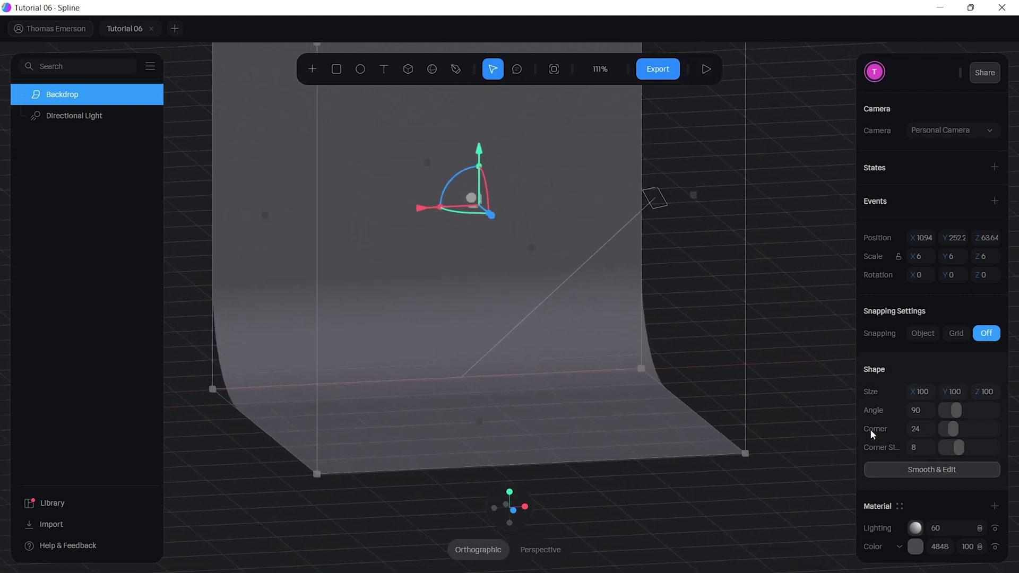
scroll(875, 430, down, 3)
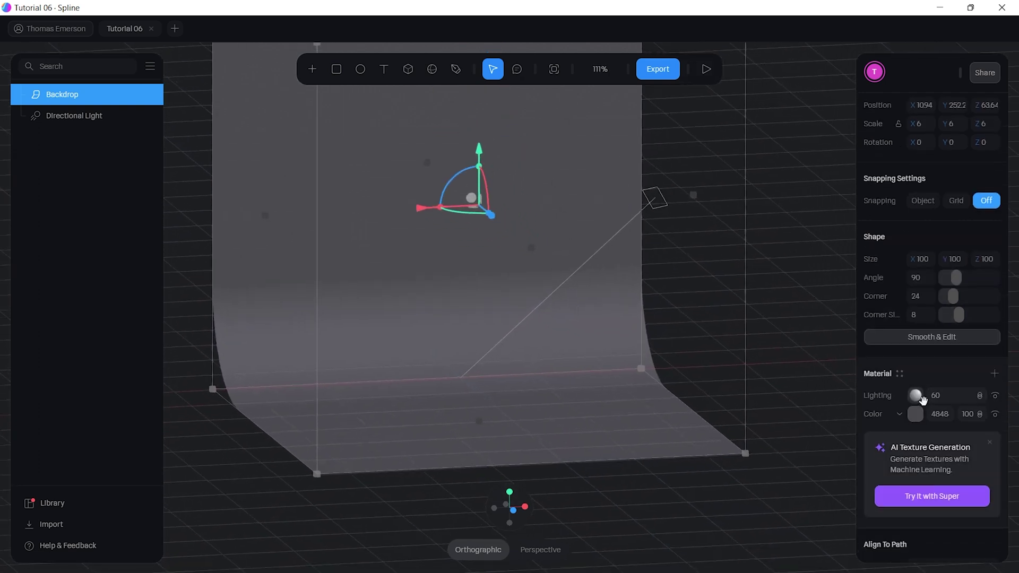
Move the Lighting layer below Color and set its amount to 30
drag(890, 396, 883, 415)
click(938, 415)
text(30)
key(Return)
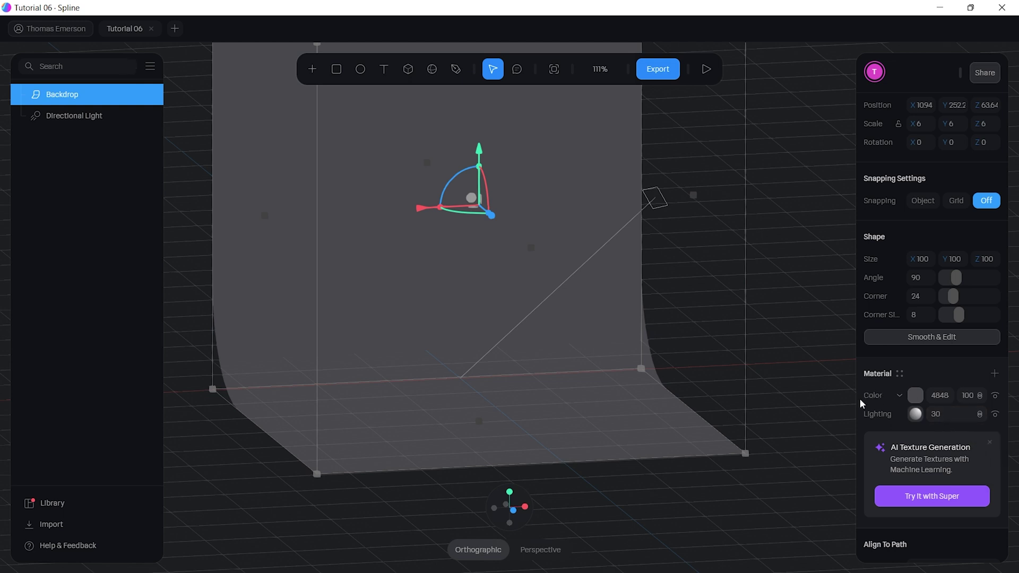
Turn the backdrop's Color layer into a Depth layer and expand its settings
click(899, 397)
click(918, 431)
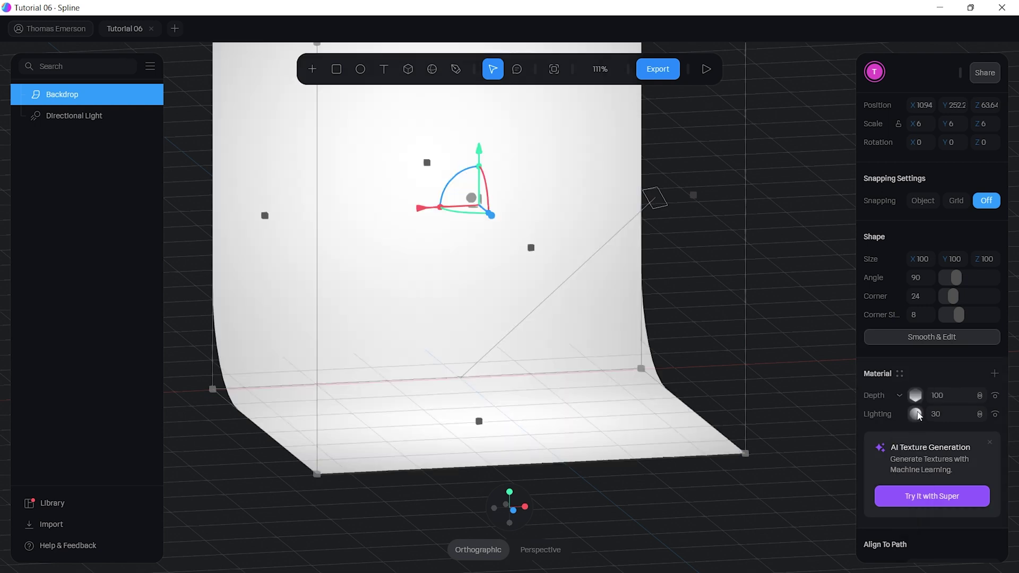
click(916, 395)
scroll(886, 431, down, 3)
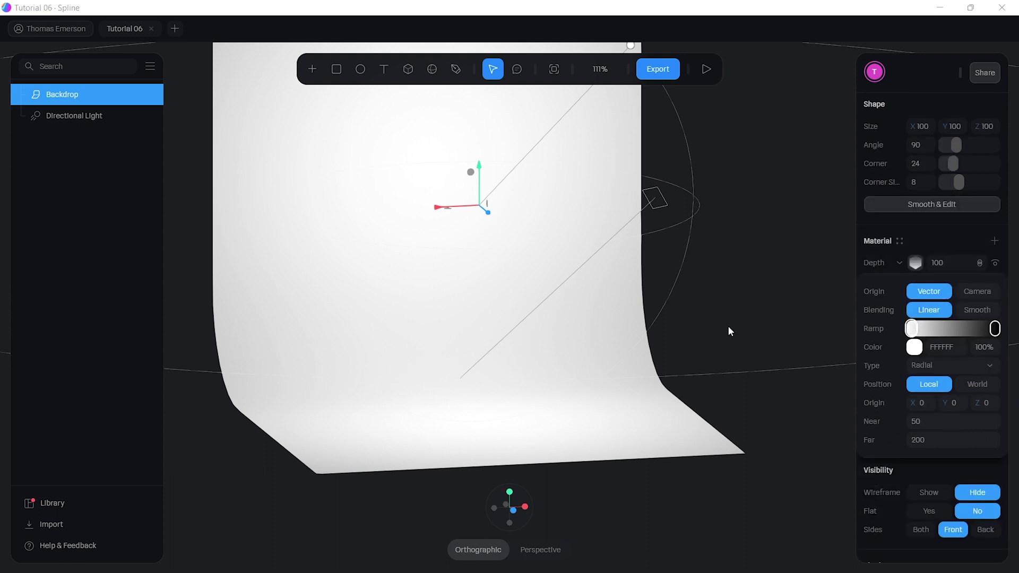
Copy the light-blue swatch's hex value from the Figma design
key(alt+Tab)
ctrl+scroll(552, 472, up, 3)
ctrl+scroll(552, 472, up, 2)
click(587, 393)
click(942, 219)
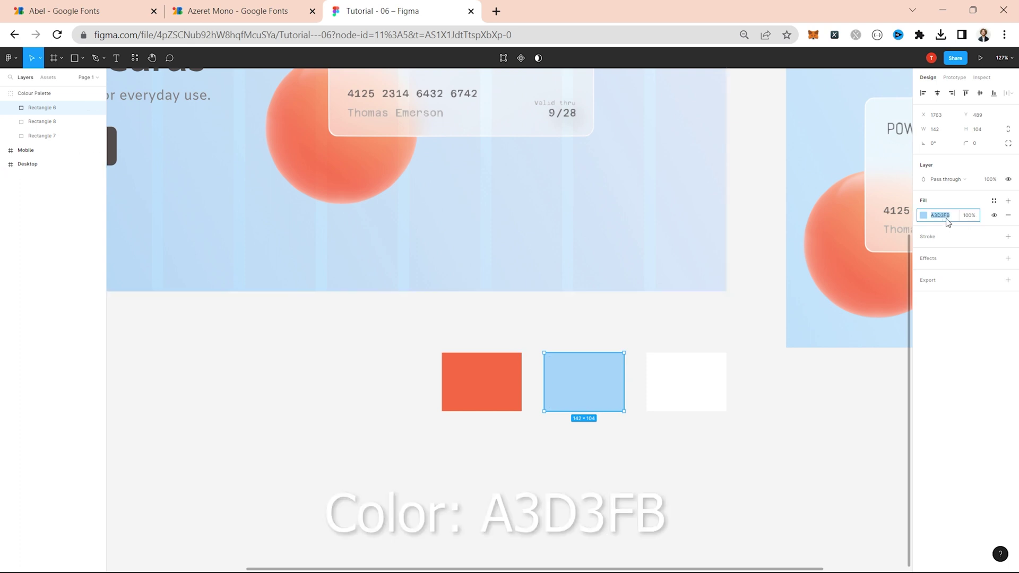
key(alt+Tab)
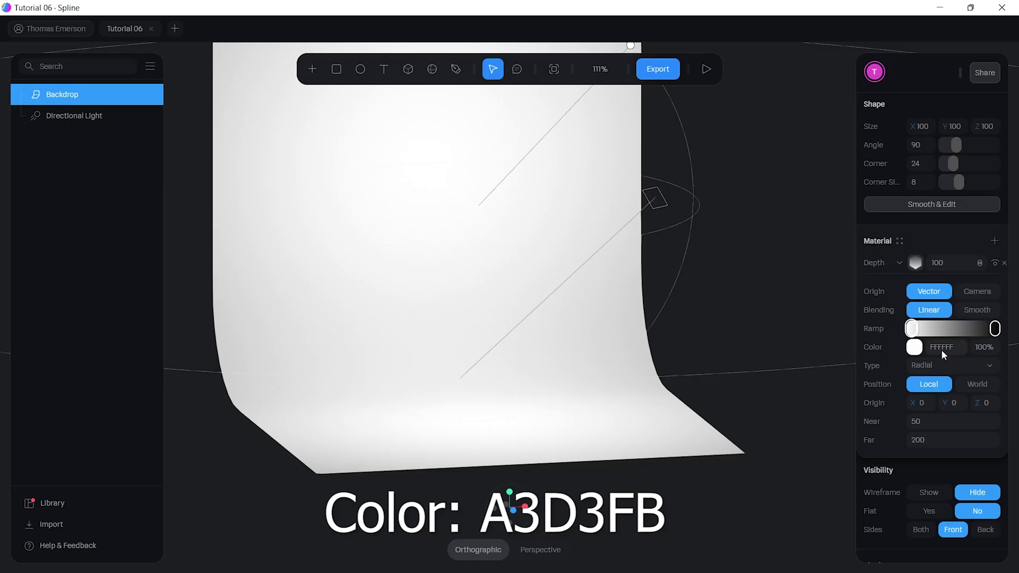
Give the Depth gradient a light-blue near colour, a white far colour and Linear type
text(A3D3FB)
key(Return)
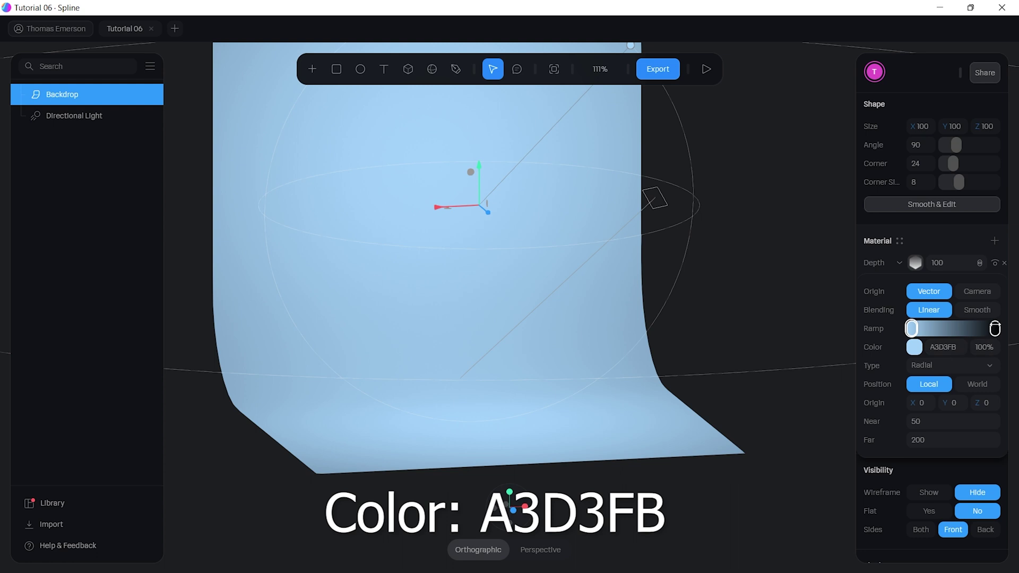
click(995, 328)
drag(948, 409, 644, 339)
scroll(780, 328, down, 5)
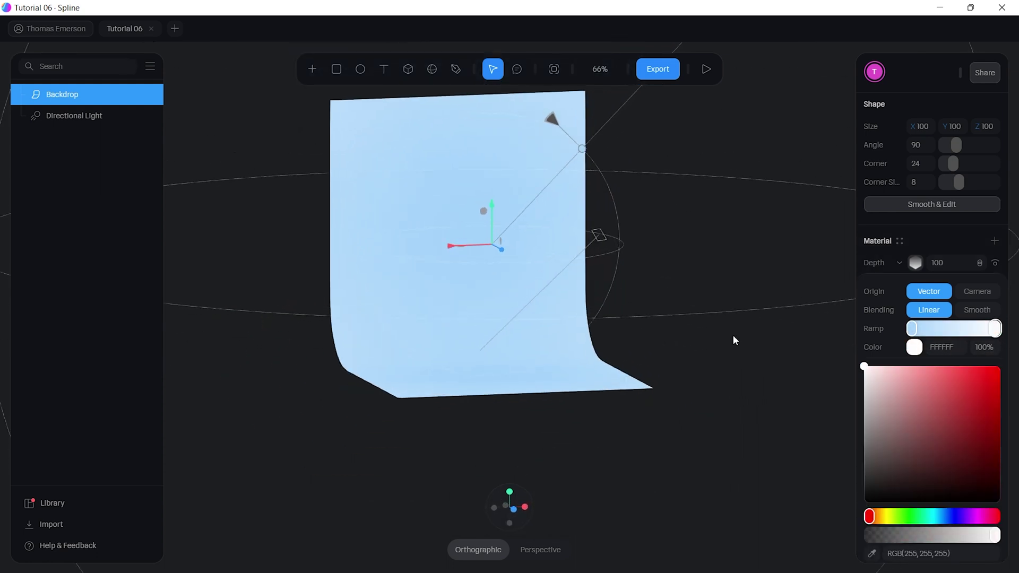
click(995, 328)
click(949, 365)
click(929, 346)
Pull the gradient's near and far ends inward across the backdrop
mouse_move(561, 324)
mouse_down()
mouse_move(564, 303)
mouse_move(575, 312)
mouse_move(565, 309)
mouse_up()
scroll(564, 303, down, 3)
scroll(565, 315, down, 3)
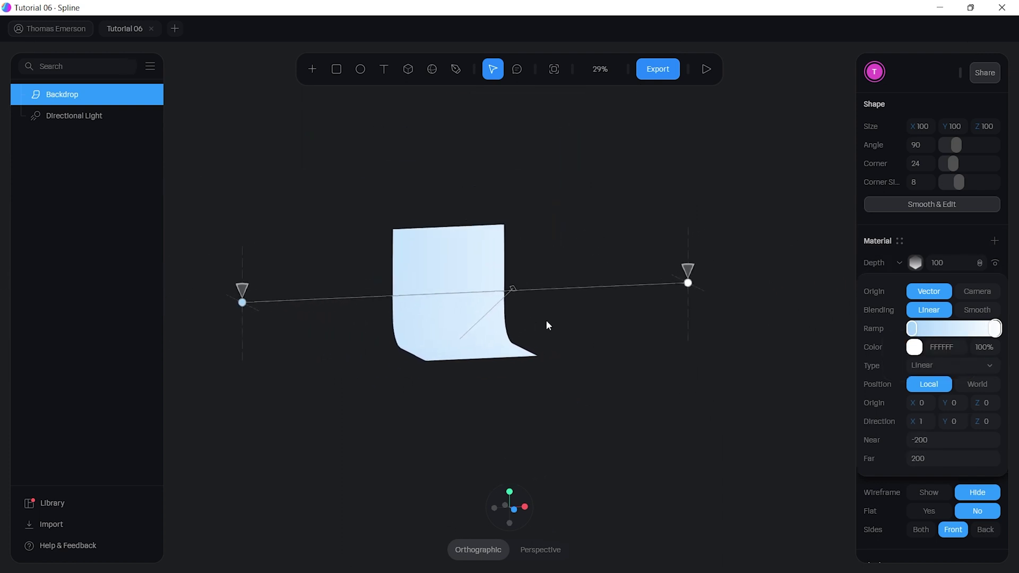
drag(689, 268, 525, 277)
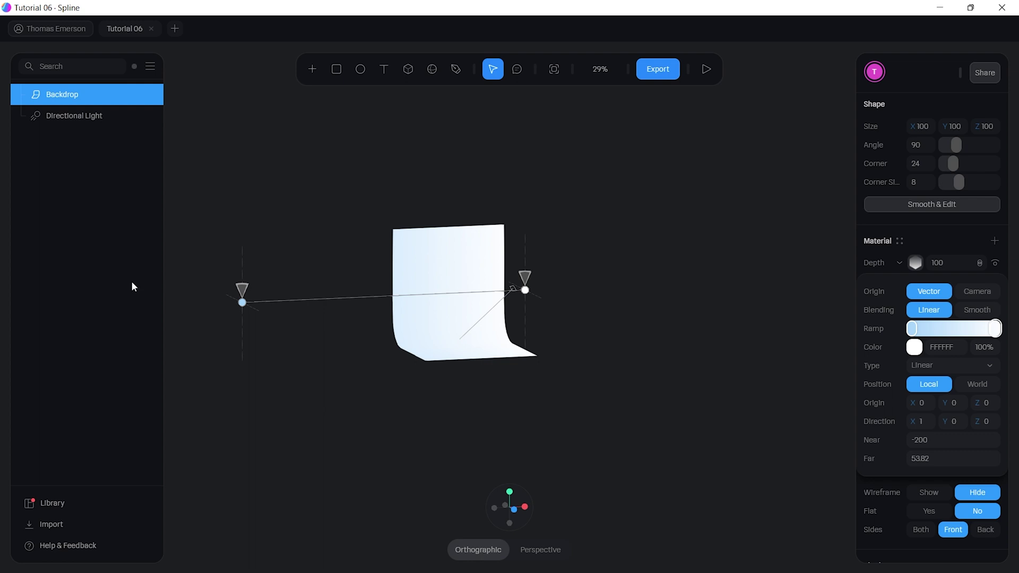
drag(234, 292, 388, 285)
scroll(432, 320, up, 5)
middle_drag(434, 320, 541, 329)
scroll(542, 329, up, 1)
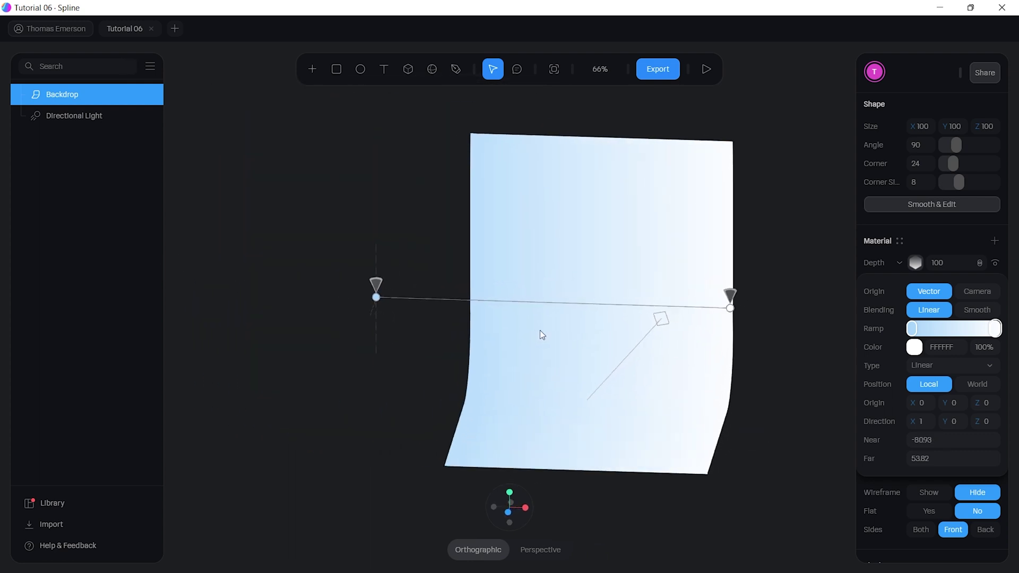
Set the gradient direction Y to 0.5 and stretch the Far end to 103.20
click(951, 424)
text(.5)
key(Return)
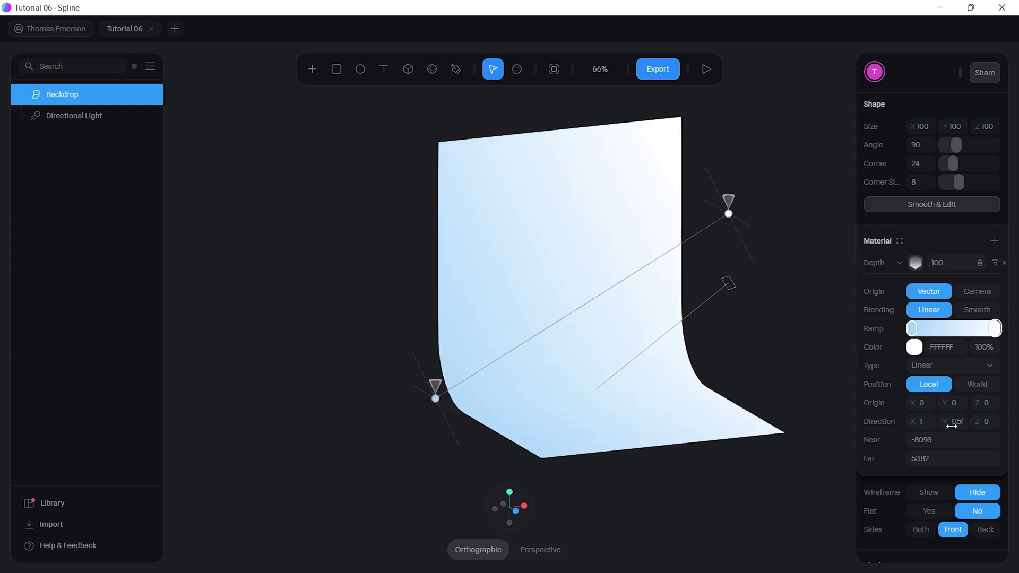
scroll(694, 362, up, 2)
right_drag(693, 361, 733, 352)
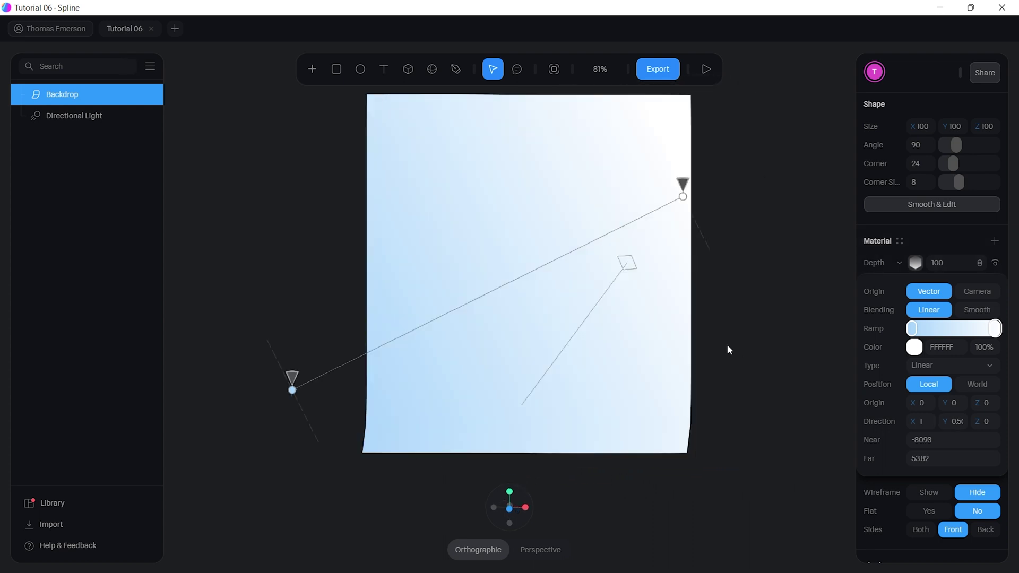
middle_drag(734, 166, 736, 184)
drag(746, 175, 854, 103)
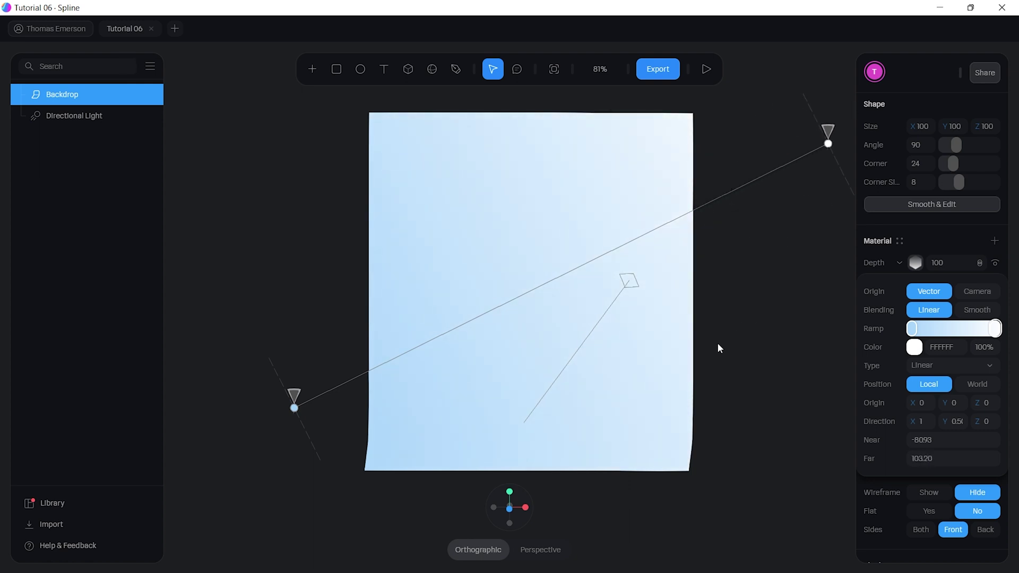
key(Escape)
key(Escape)
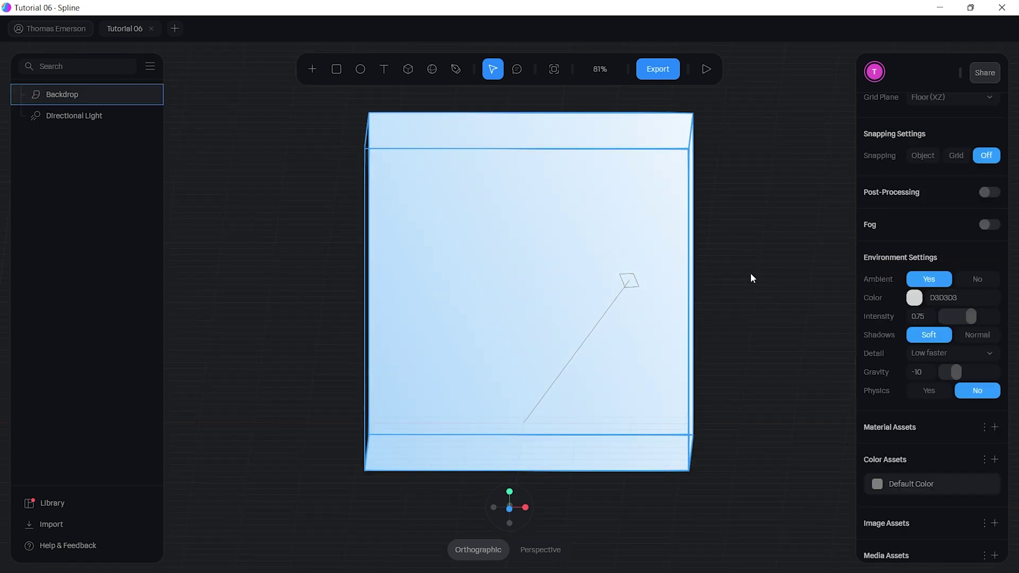
scroll(894, 333, up, 5)
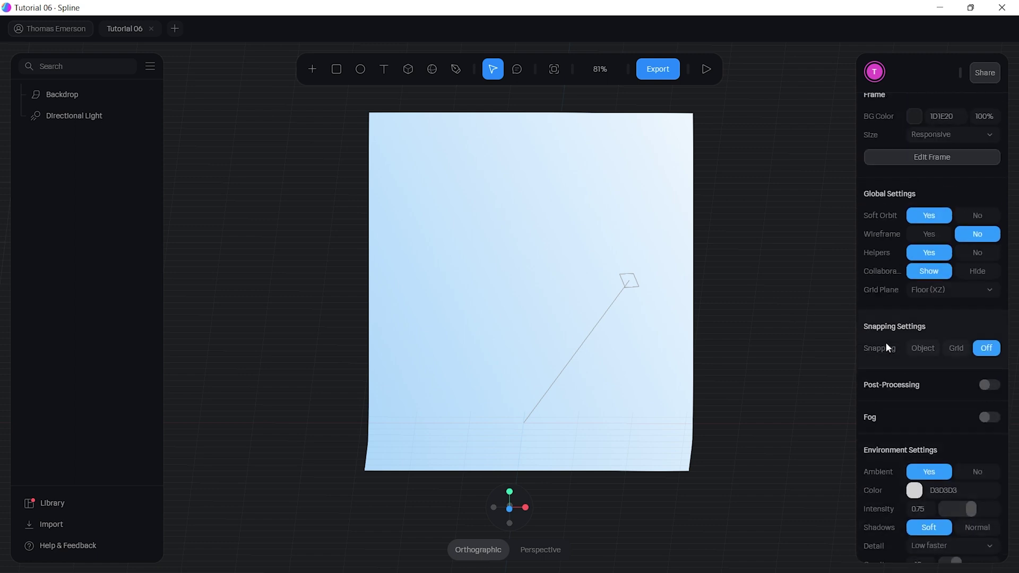
Paste A3D3FB as the scene's background colour
click(916, 190)
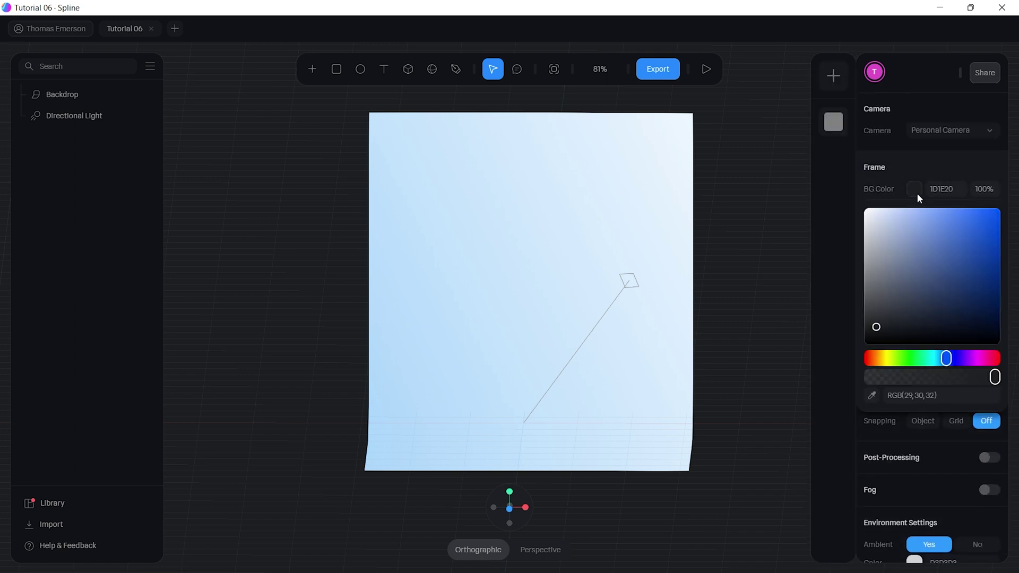
click(948, 396)
text(A3D3FB)
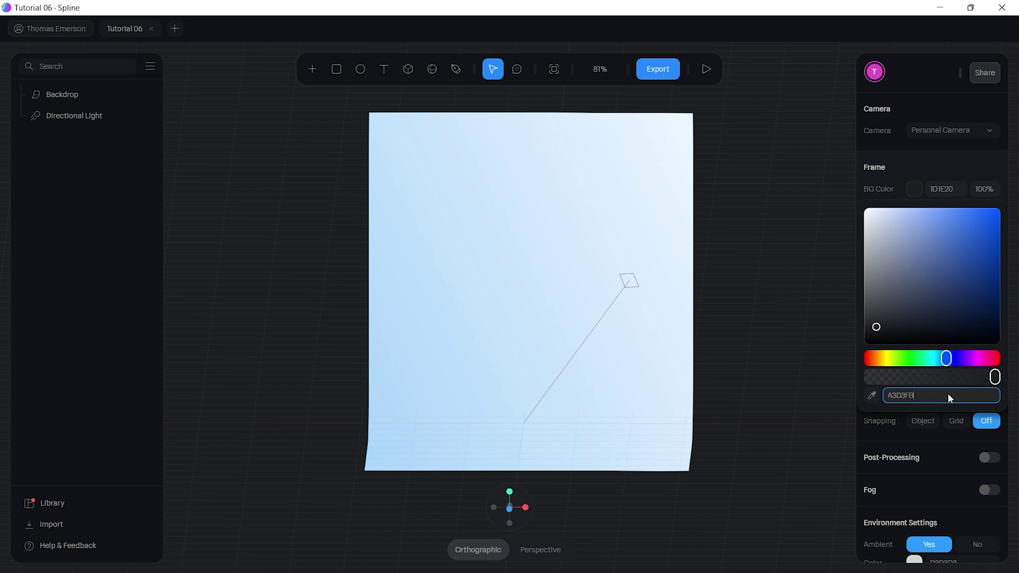
key(Return)
Inspect the backdrop from a flat front view before switching to Figma
click(509, 508)
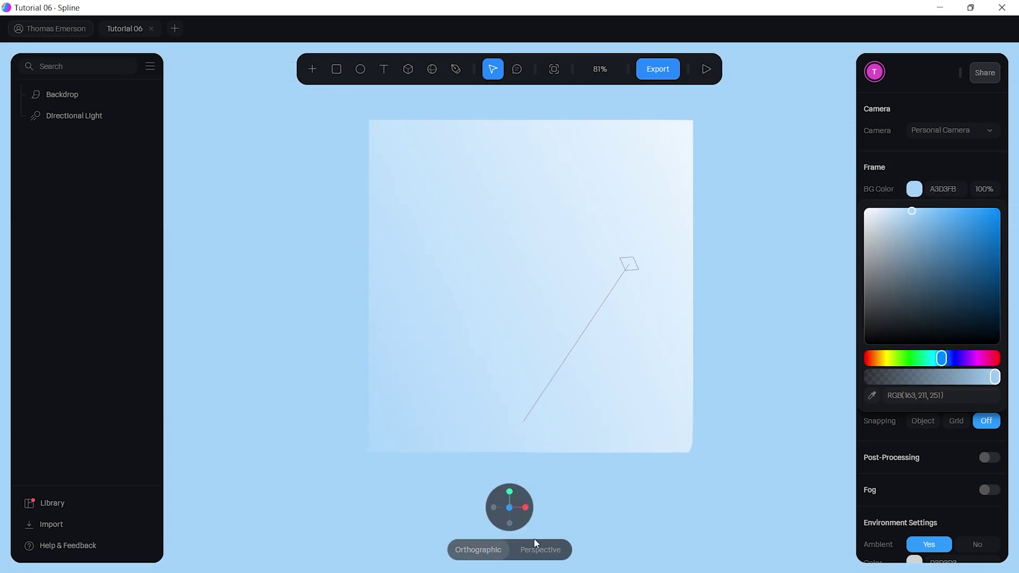
scroll(534, 300, up, 3)
scroll(533, 295, down, 5)
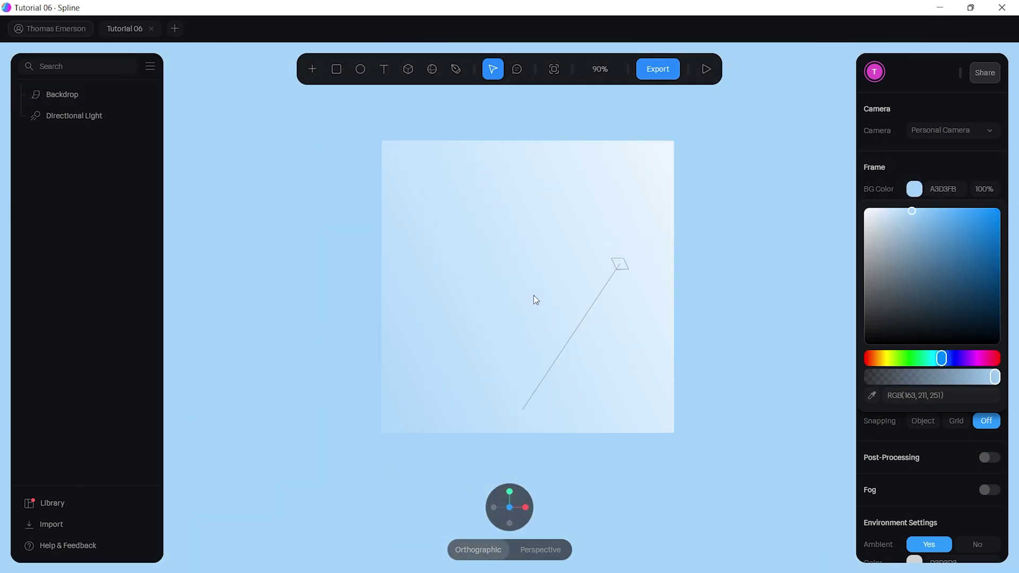
scroll(583, 324, up, 5)
click(510, 353)
mouse_move(510, 352)
right_down()
mouse_move(535, 371)
mouse_move(514, 355)
right_up()
click(509, 507)
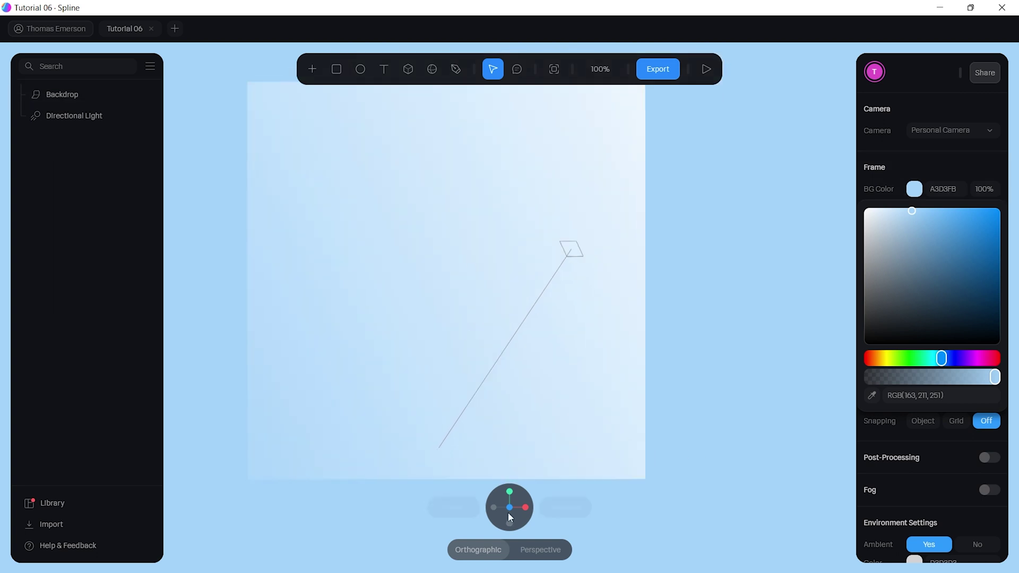
key(alt+Tab)
Scroll to the Figma hero frame, then return to Spline and clear the selection
scroll(439, 286, up, 5)
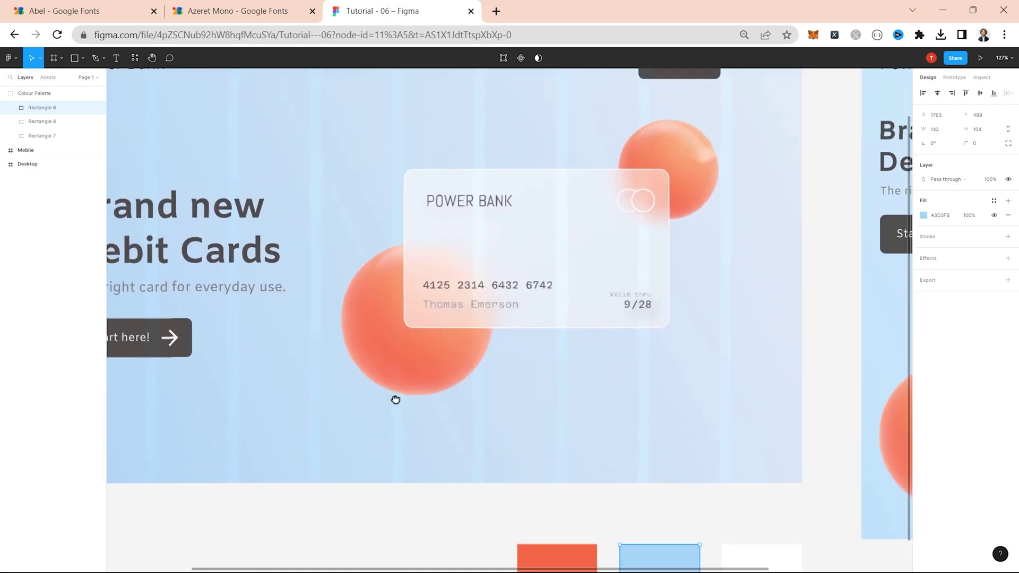
key(alt+Tab)
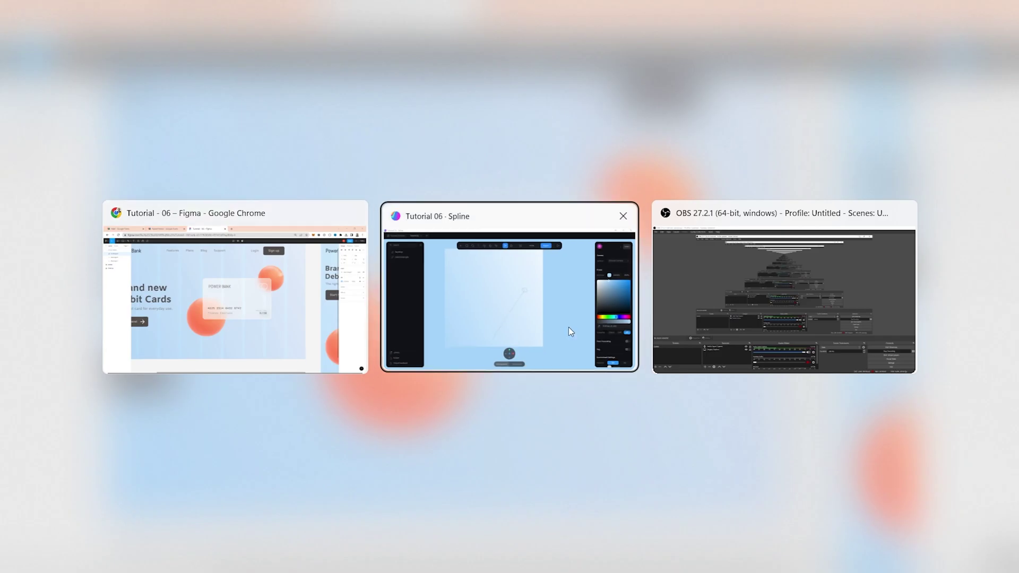
click(57, 93)
key(Escape)
click(406, 88)
key(Escape)
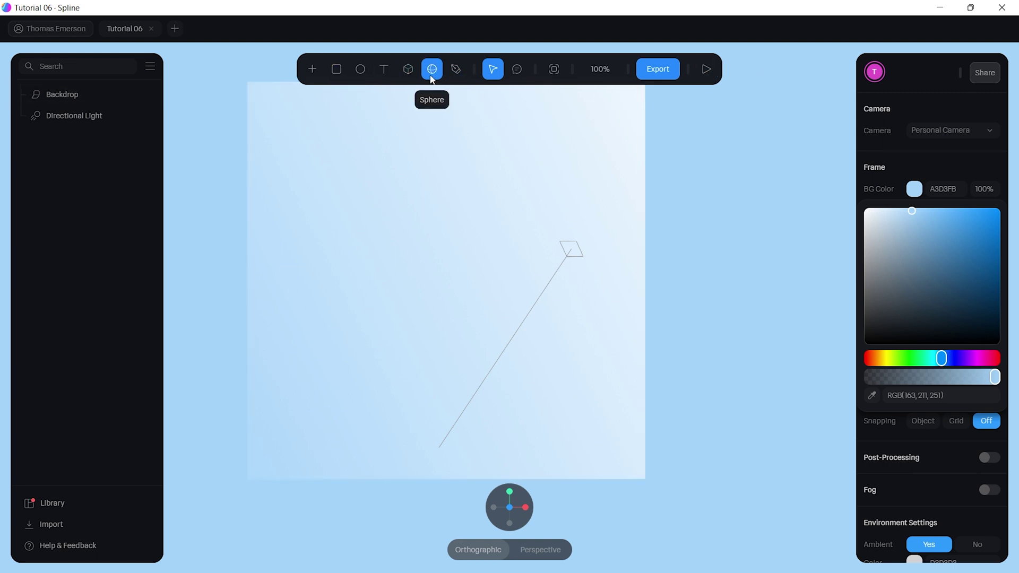
Place a sphere and move it forward in front of the backdrop
click(432, 77)
click(430, 319)
scroll(502, 356, up, 5)
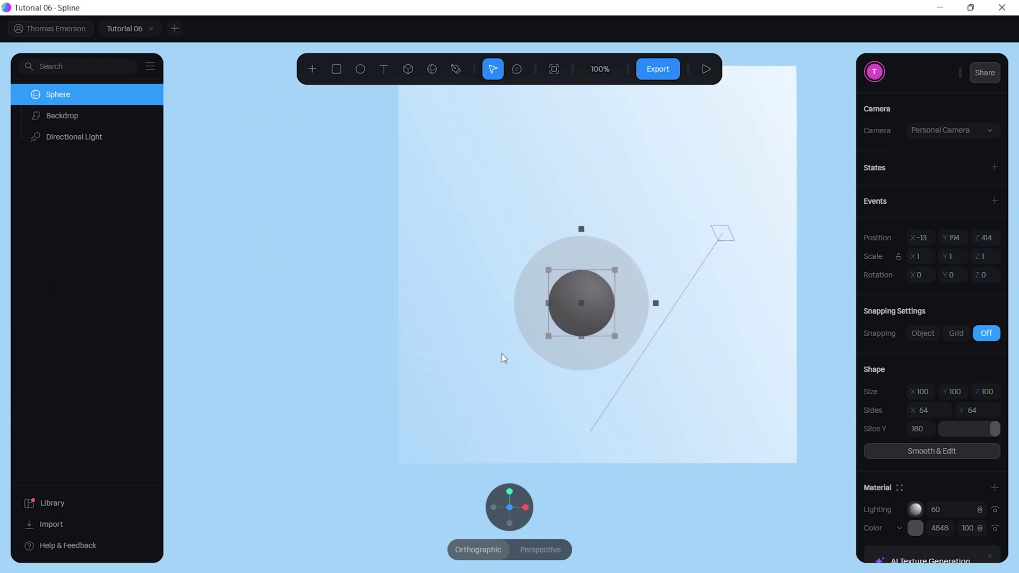
scroll(531, 313, down, 5)
right_drag(552, 343, 675, 357)
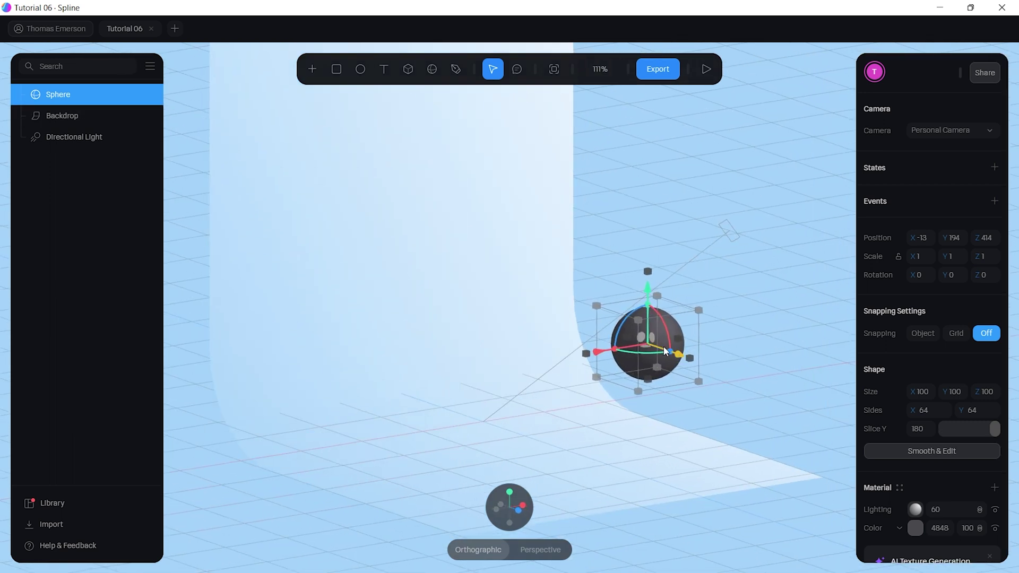
drag(677, 358, 569, 319)
click(508, 525)
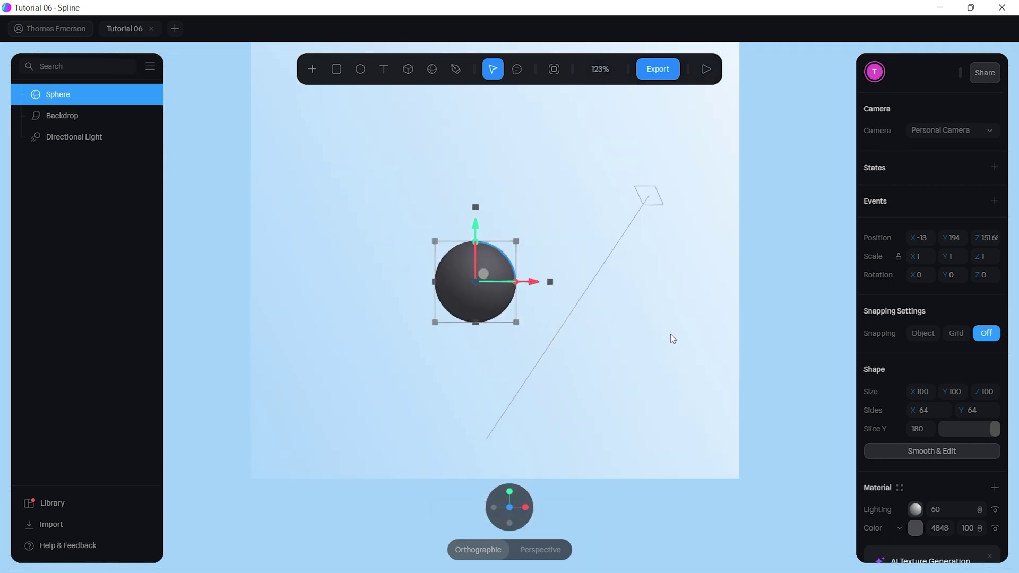
Position the sphere at X -10.59 and Y -5.83
click(591, 338)
click(470, 288)
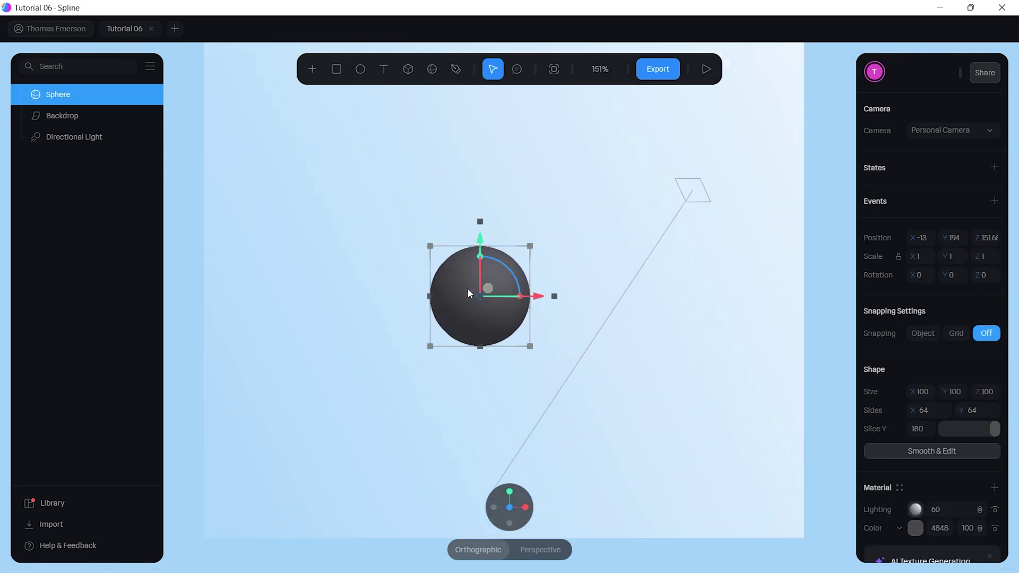
click(929, 242)
text(10.59)
key(Return)
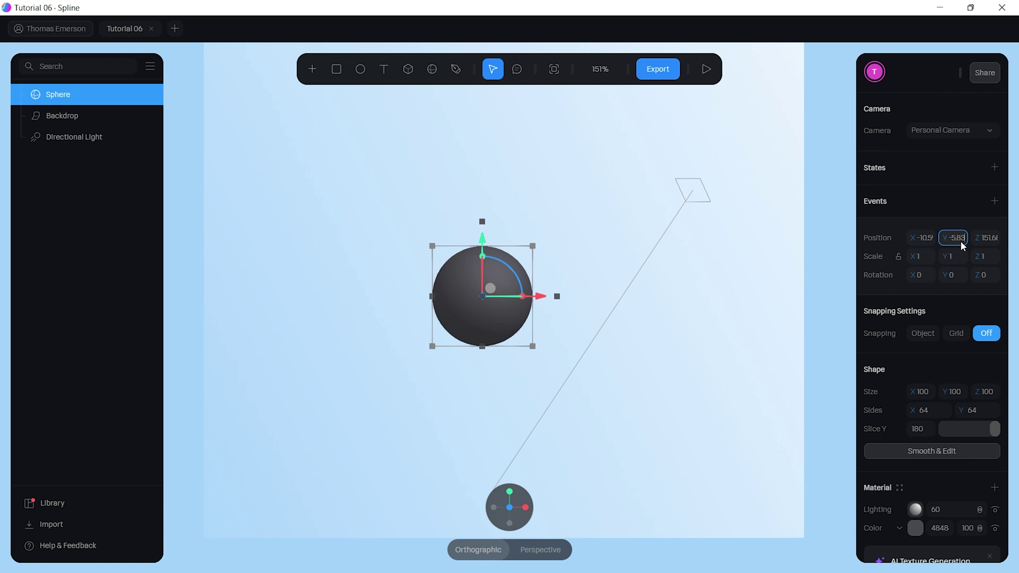
key(Return)
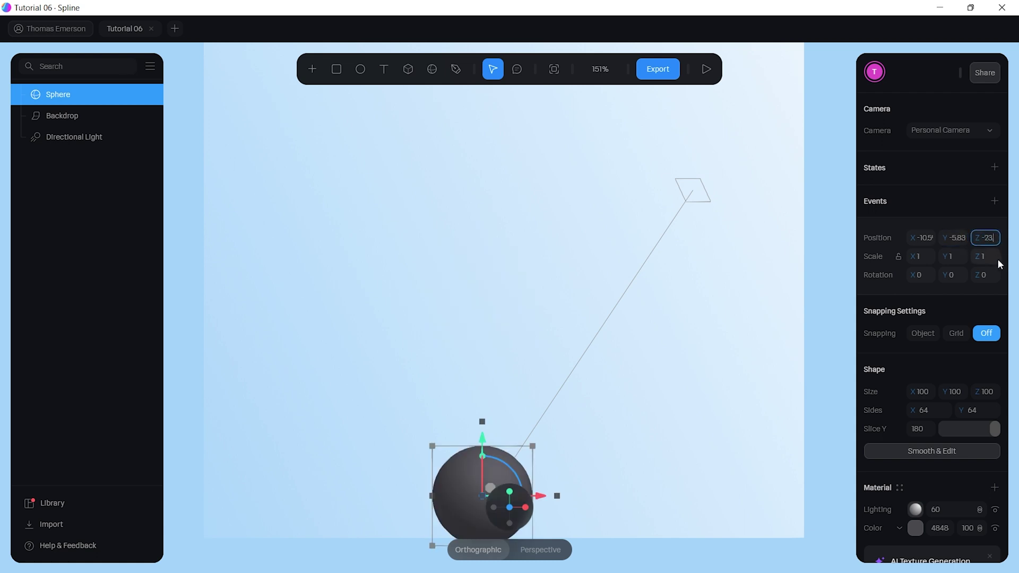
scroll(676, 237, down, 5)
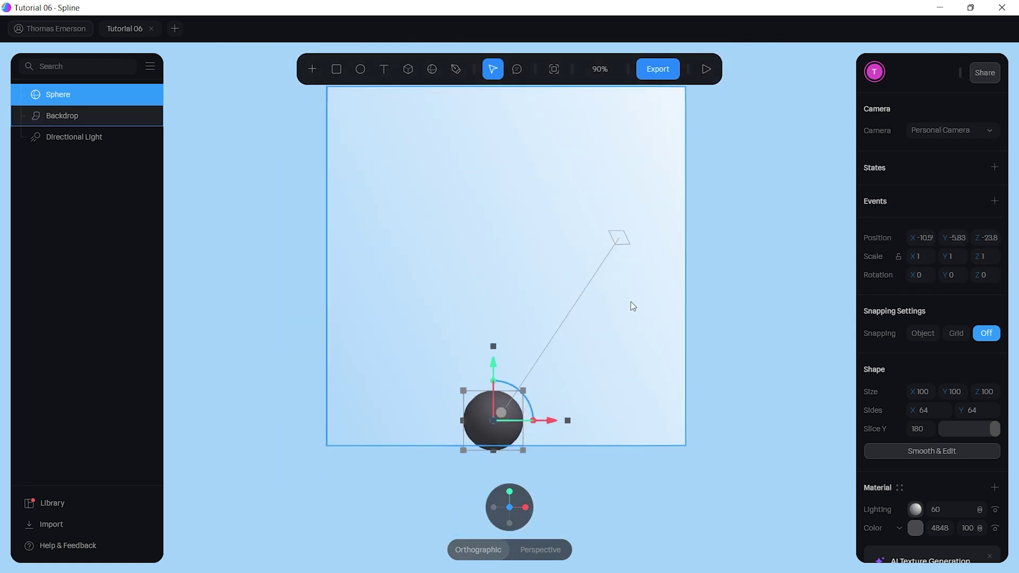
Lower the backdrop, then nudge it back up slightly
click(611, 283)
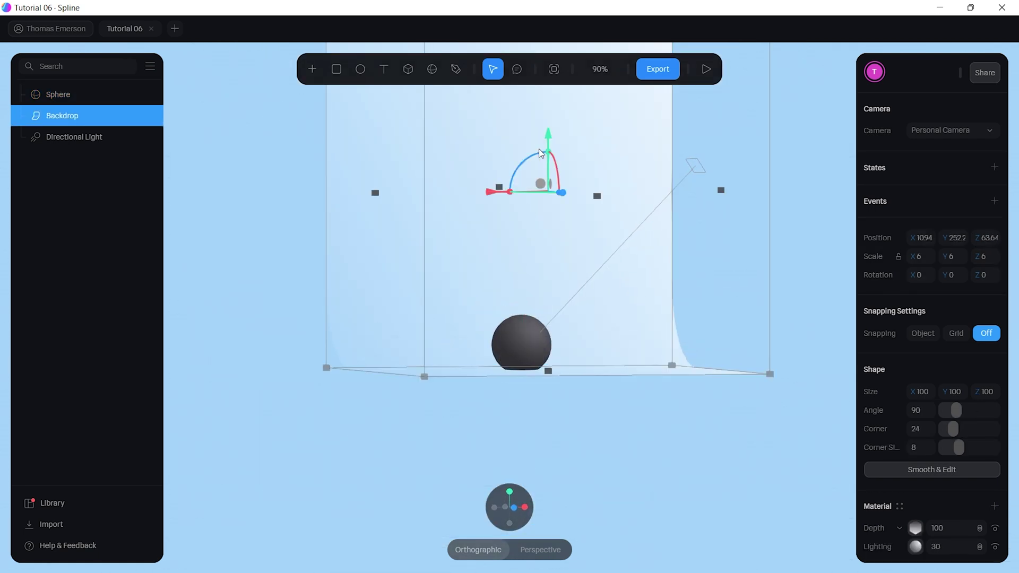
drag(552, 141, 546, 292)
click(698, 403)
drag(711, 411, 610, 405)
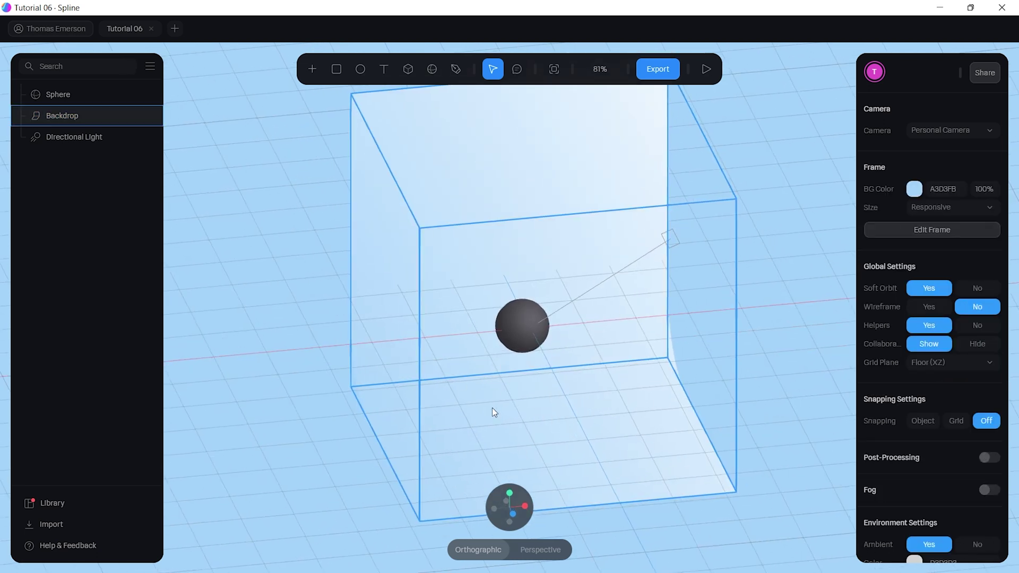
In front view, select the sphere to edit its Shape Size X
click(512, 513)
scroll(550, 351, up, 5)
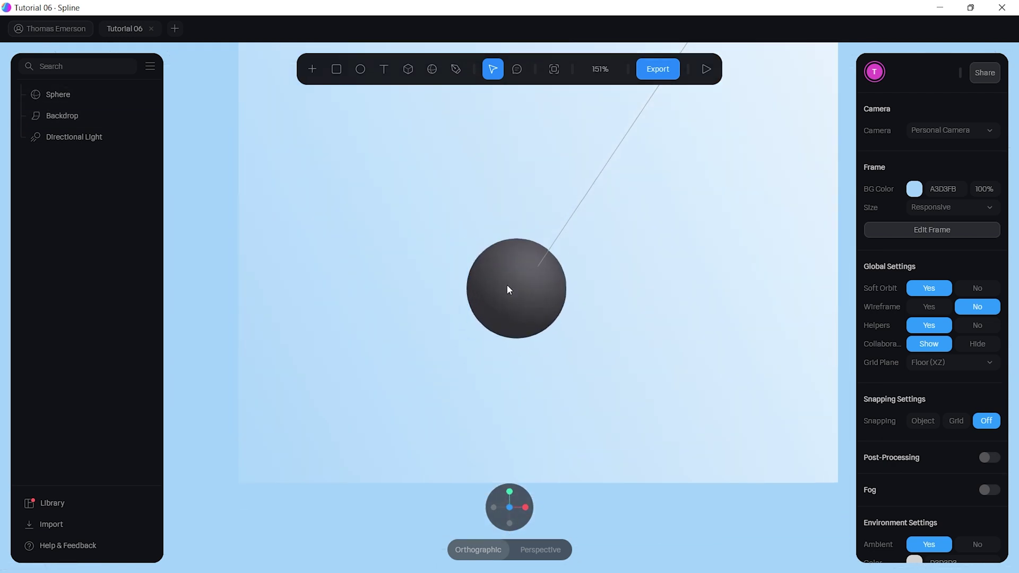
click(508, 289)
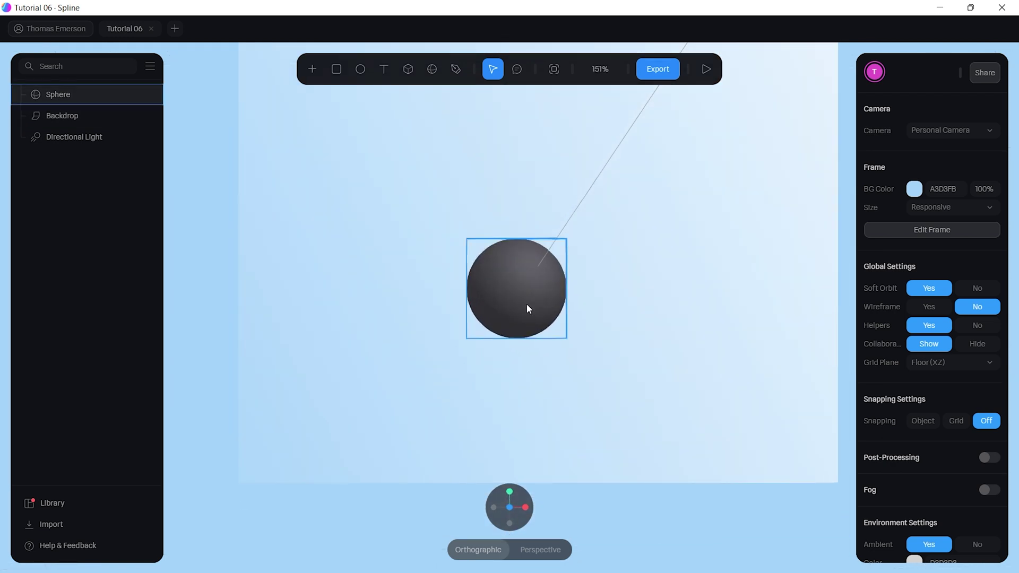
click(527, 305)
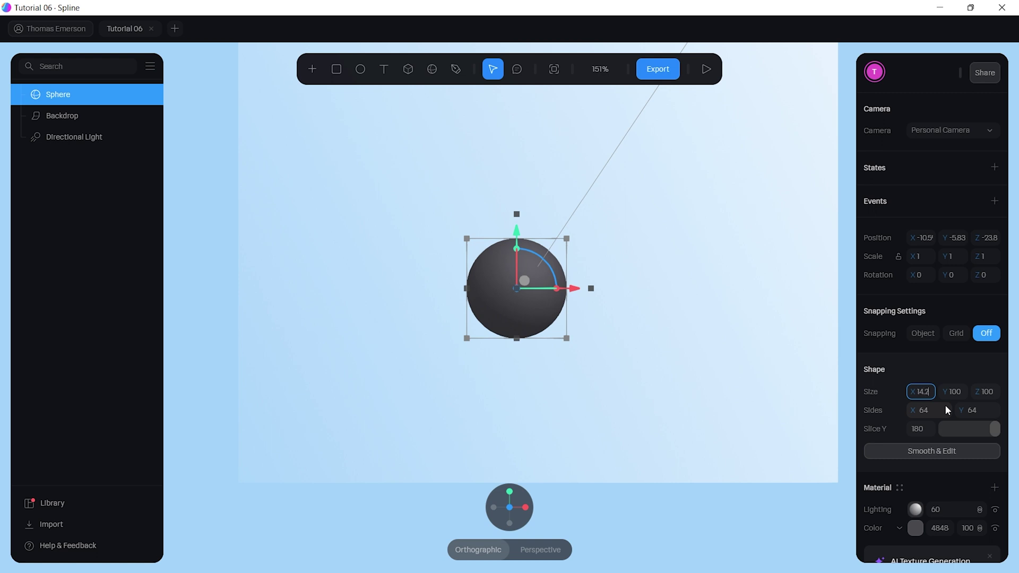
Set the sphere's Shape Size to 14.28 on X, Y and Z, restoring a flattened Y to 14.28
text(8)
key(Return)
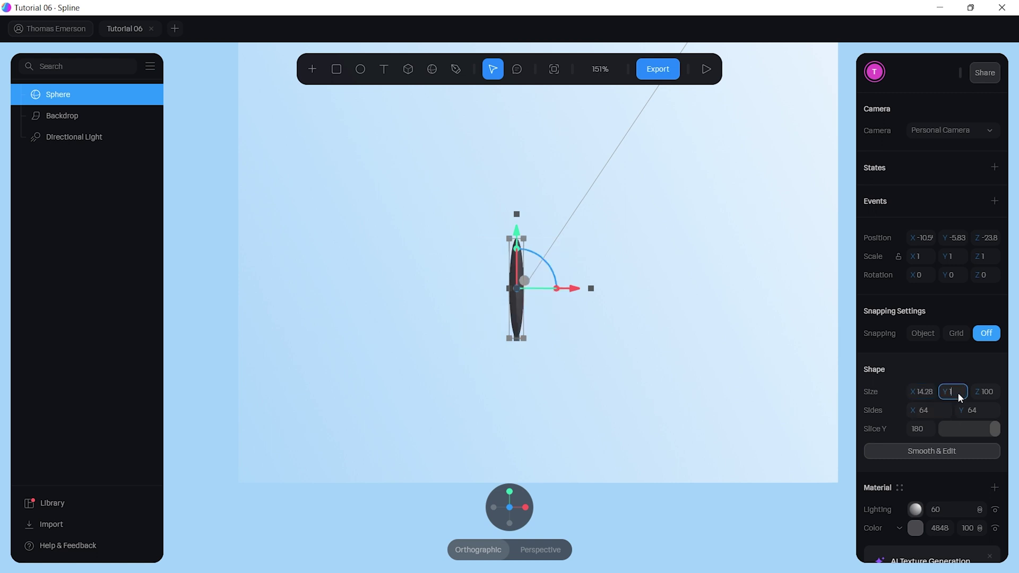
text(0.5)
key(Return)
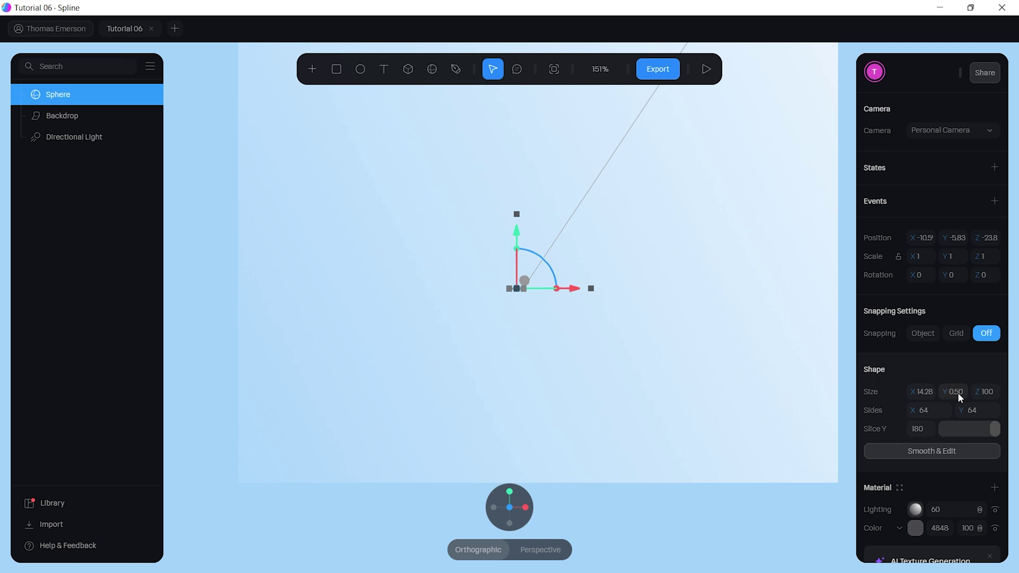
text(14.28)
key(Return)
click(526, 215)
scroll(515, 218, down, 3)
mouse_move(524, 383)
mouse_down()
mouse_move(546, 393)
mouse_move(538, 395)
mouse_up()
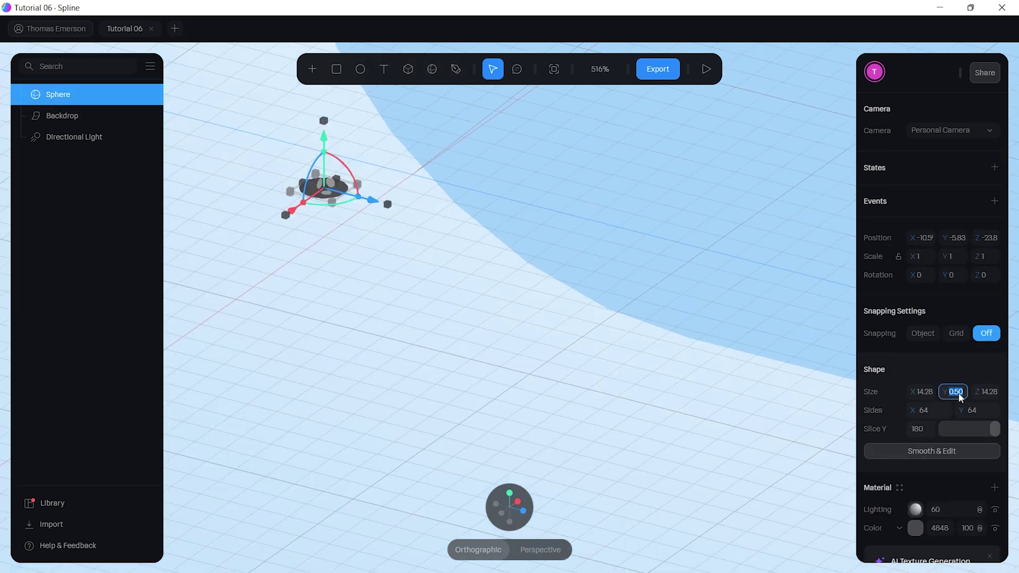
text(8)
key(Return)
Raise the Backdrop behind the sphere by dragging its Y gizmo arrow
scroll(694, 358, down, 3)
drag(694, 358, 519, 371)
scroll(681, 355, down, 5)
click(632, 307)
click(471, 396)
drag(533, 177, 531, 135)
scroll(635, 348, up, 5)
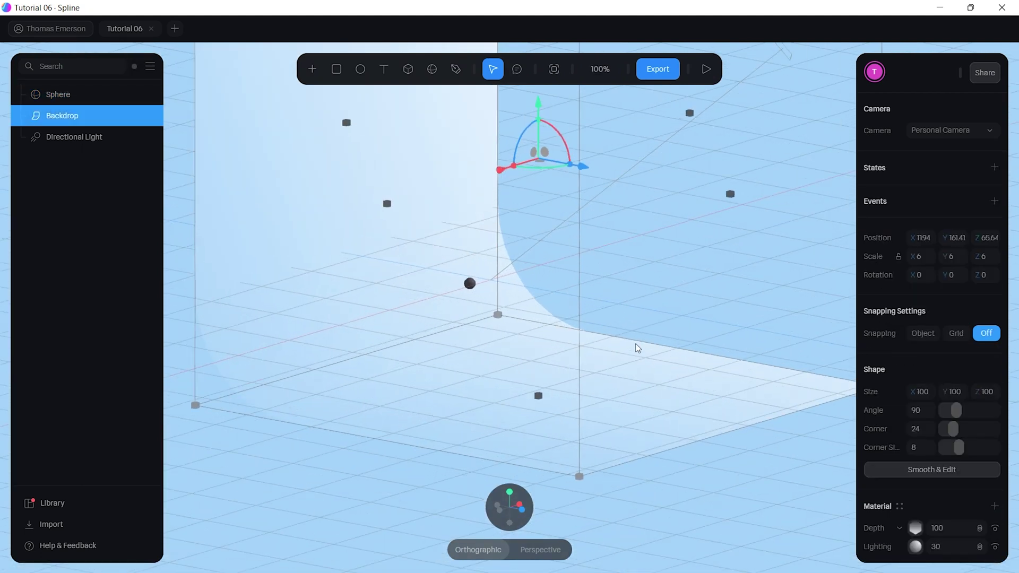
key(Escape)
Reset the view to an exact front view and reselect the Sphere
drag(667, 316, 618, 316)
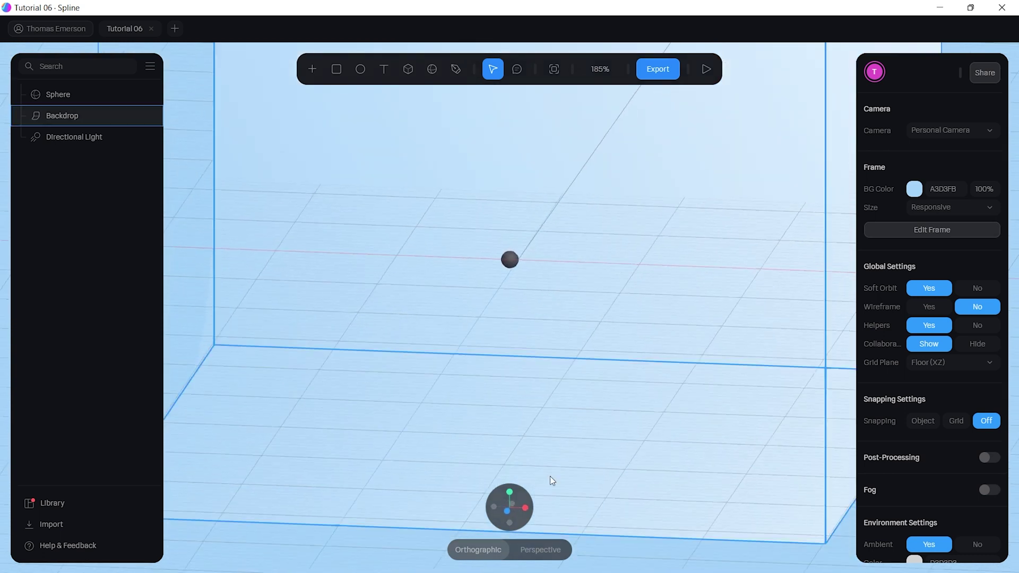
click(510, 512)
scroll(493, 292, up, 15)
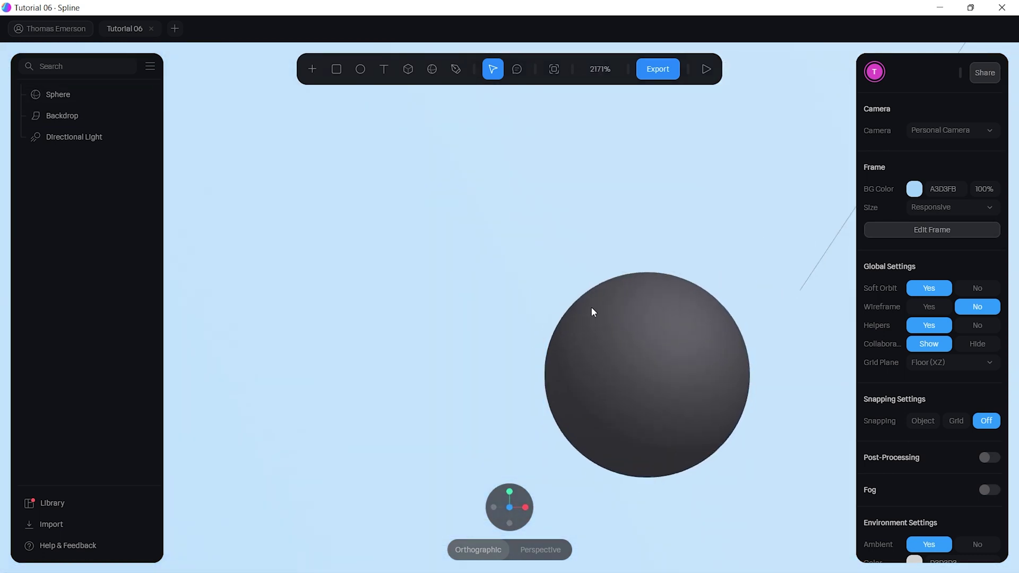
click(472, 262)
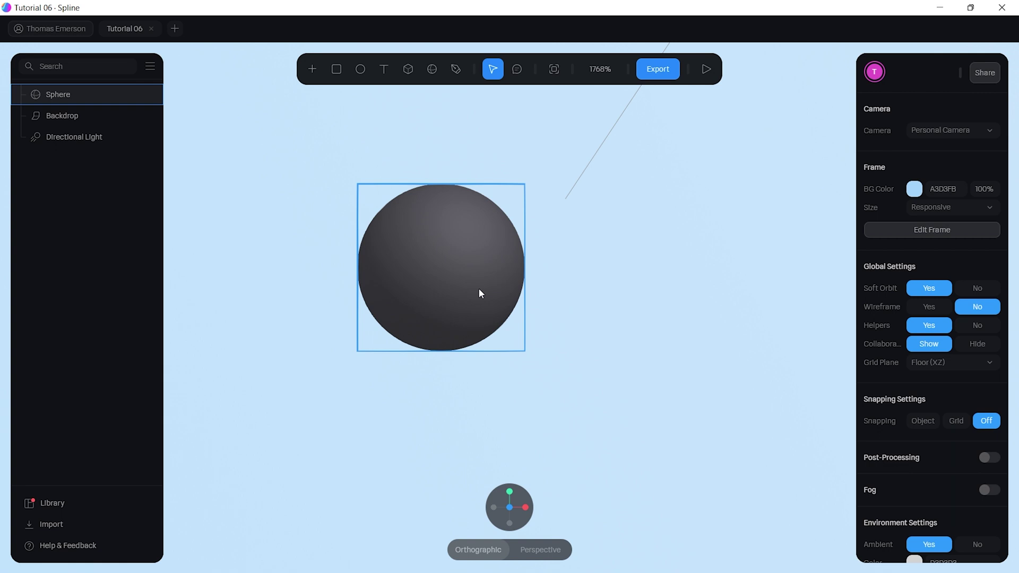
click(507, 284)
click(625, 210)
click(433, 307)
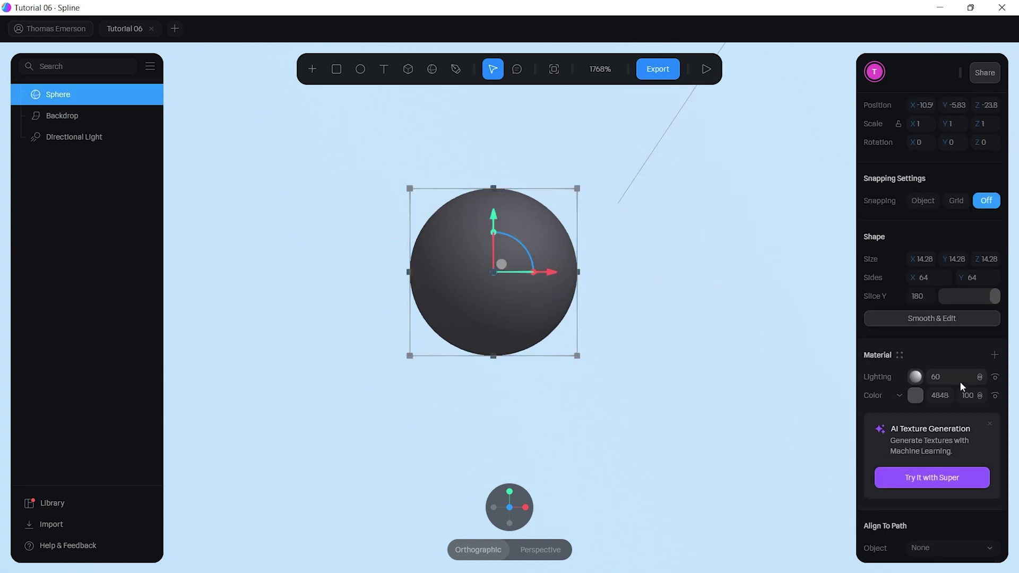
Add a Fresnel layer to the sphere's material with an amount of 50, then review its settings
click(995, 355)
click(899, 377)
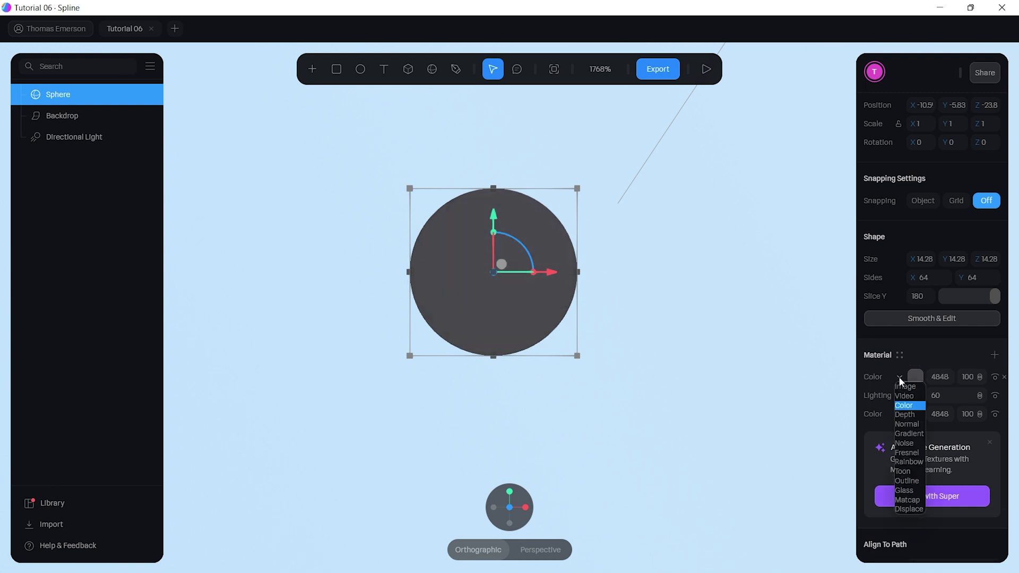
click(913, 452)
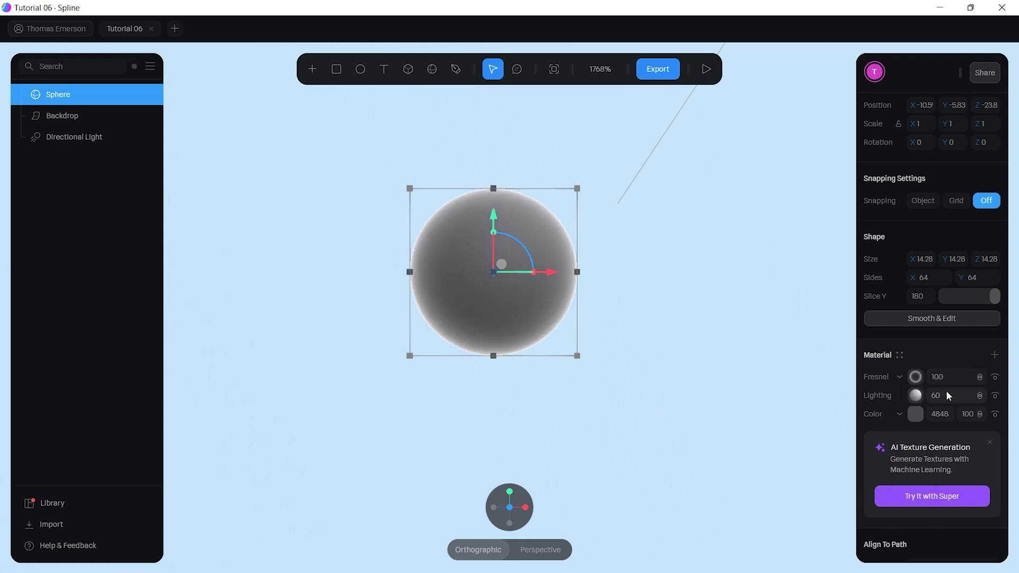
click(943, 373)
key(Return)
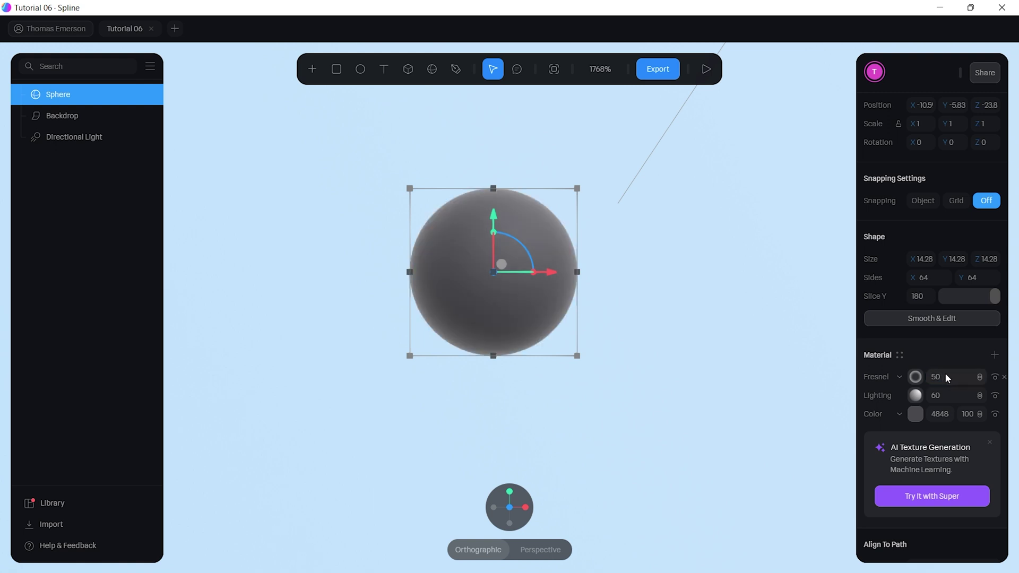
click(916, 377)
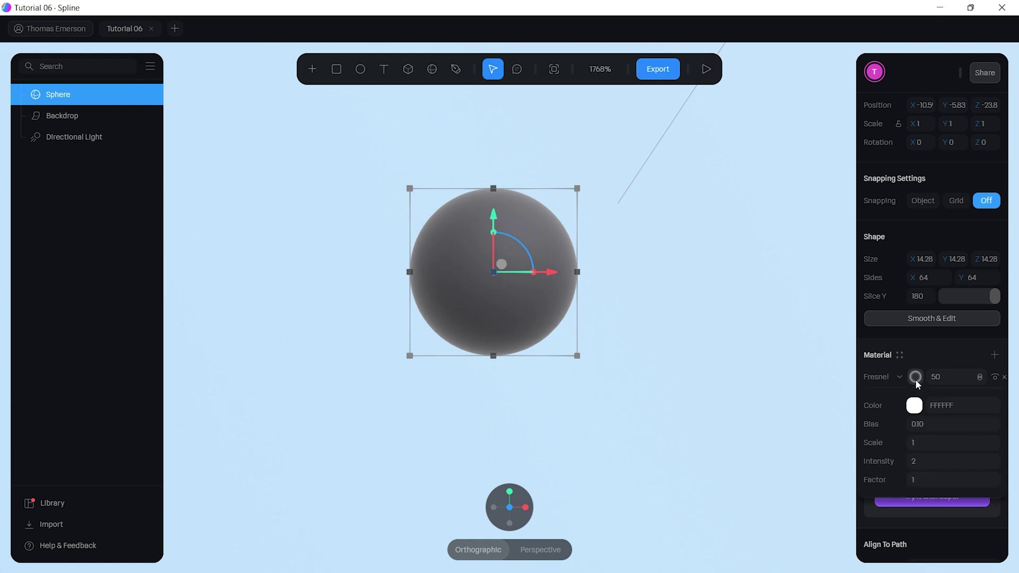
scroll(882, 454, down, 1)
scroll(881, 453, down, 1)
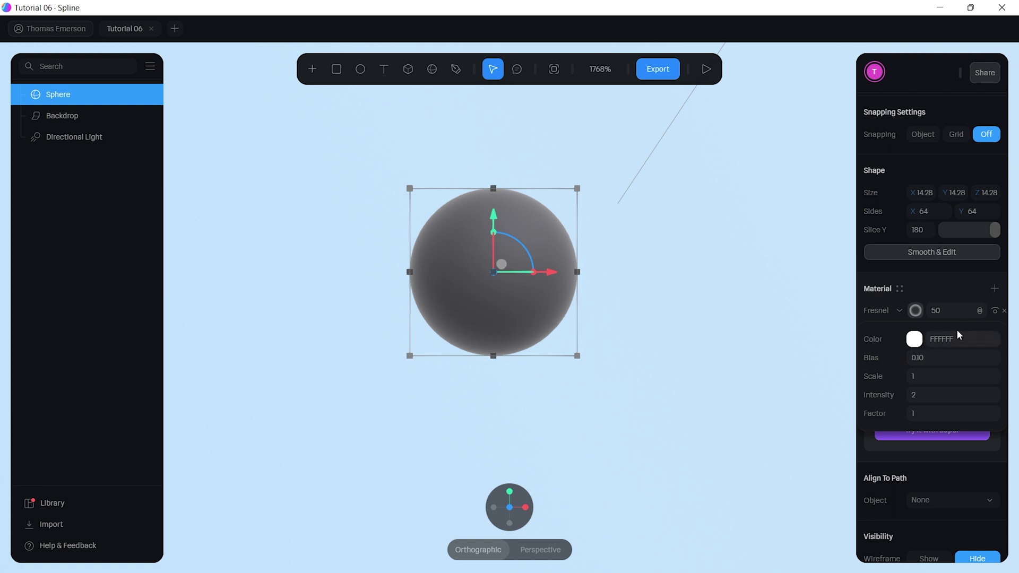
click(942, 291)
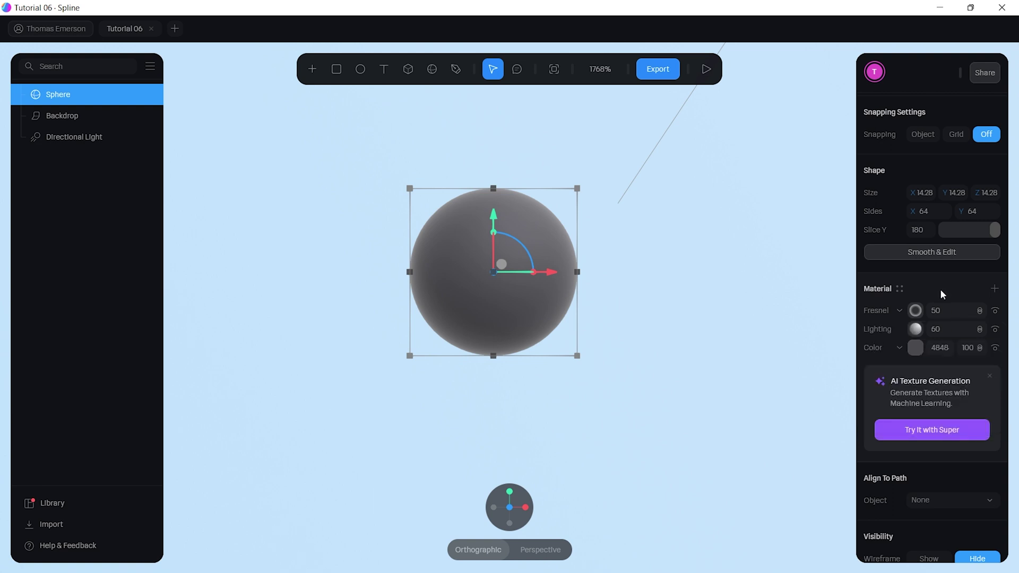
Add a Matcap layer below Fresnel and apply the glossy black matcap image
click(994, 289)
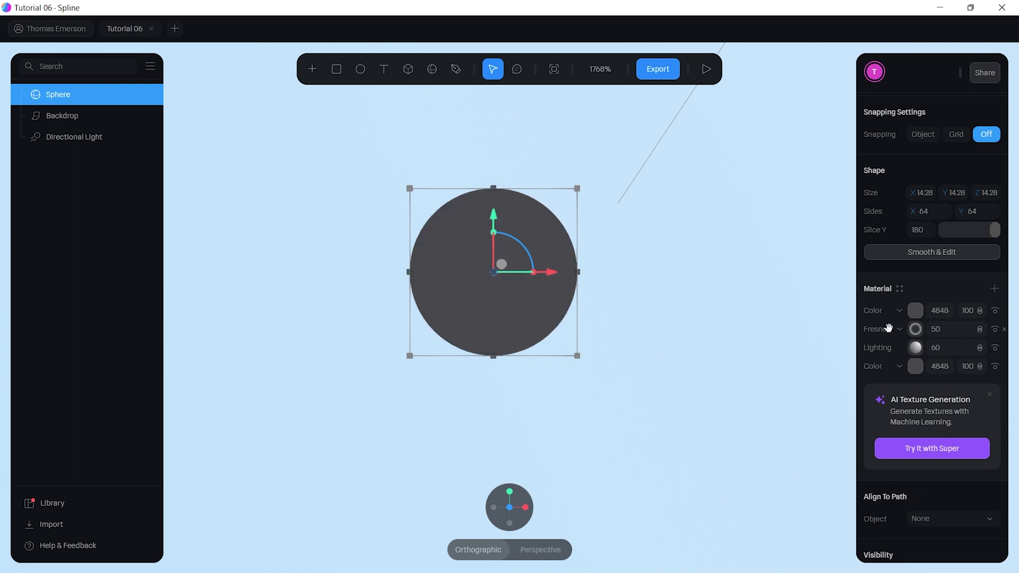
mouse_move(879, 311)
mouse_down()
mouse_move(879, 333)
mouse_move(856, 329)
mouse_move(870, 330)
mouse_up()
click(896, 329)
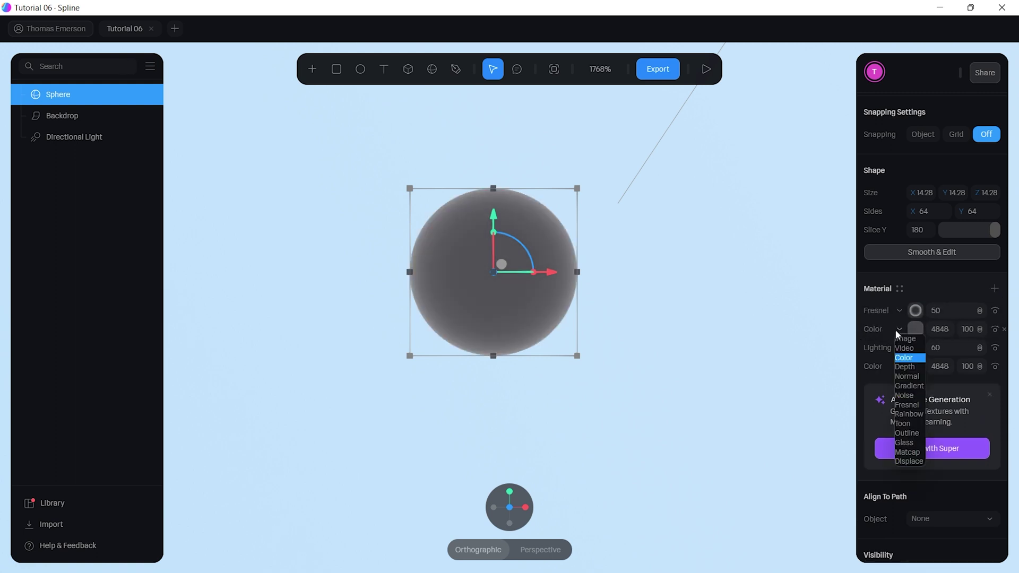
click(909, 452)
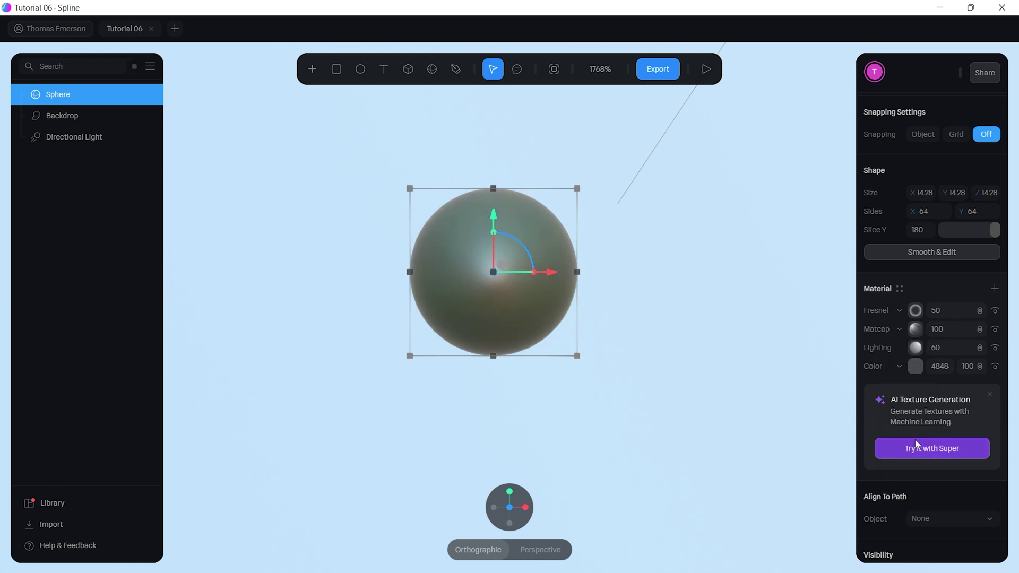
click(915, 329)
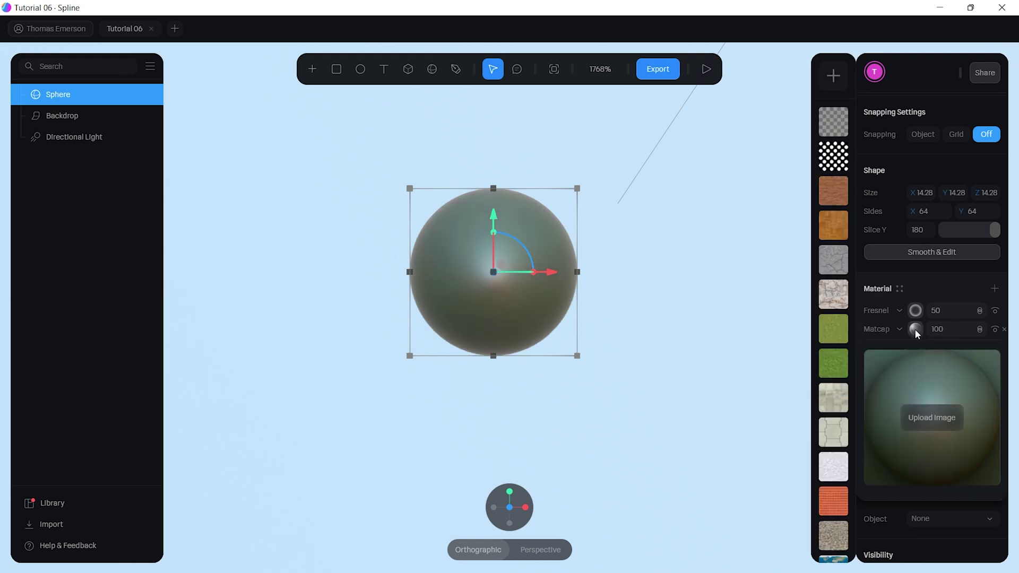
scroll(829, 442, down, 5)
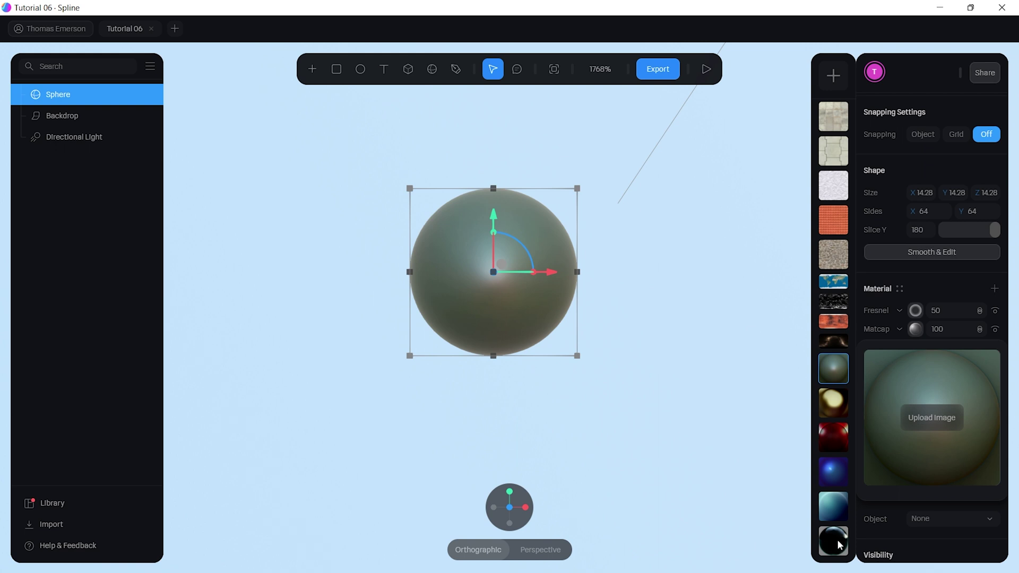
click(841, 544)
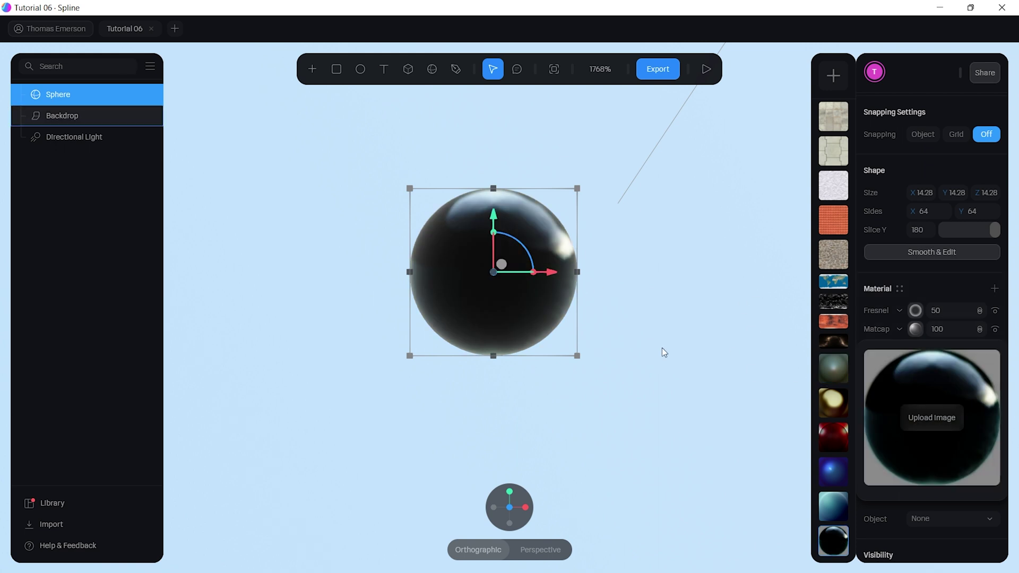
click(662, 348)
click(560, 271)
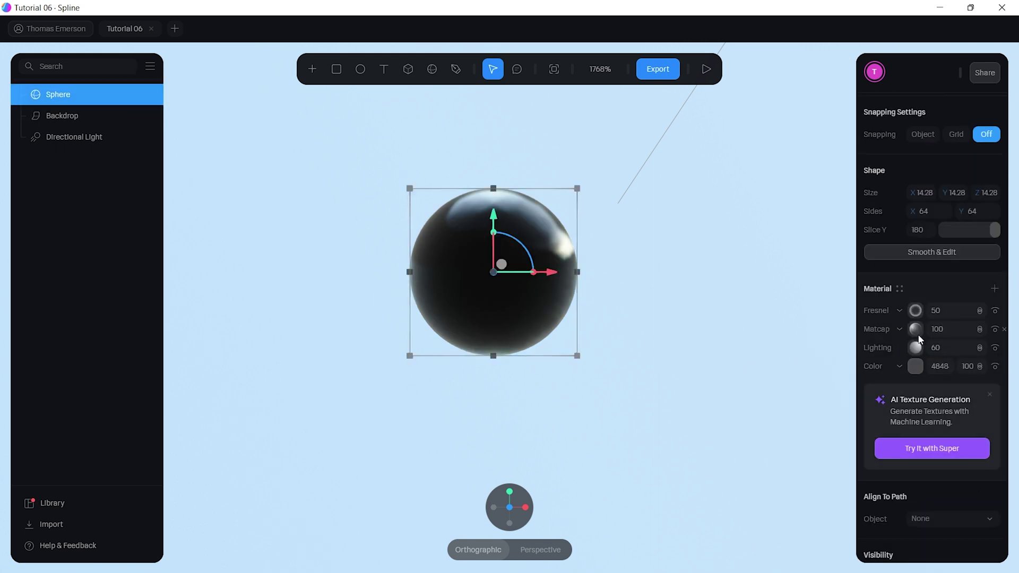
click(917, 330)
Set the Matcap layer's blend mode to Screen
click(918, 333)
click(978, 331)
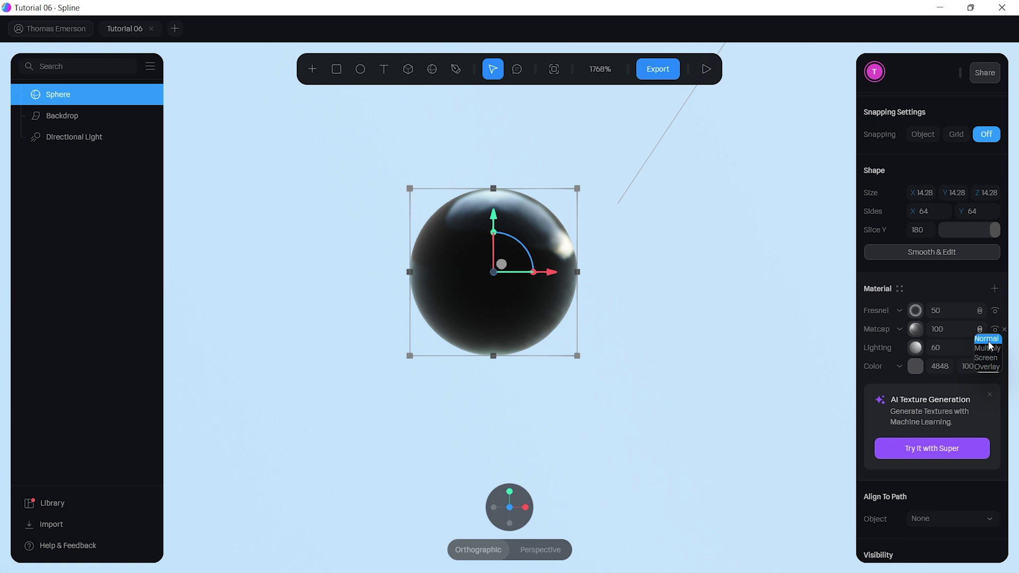
click(986, 358)
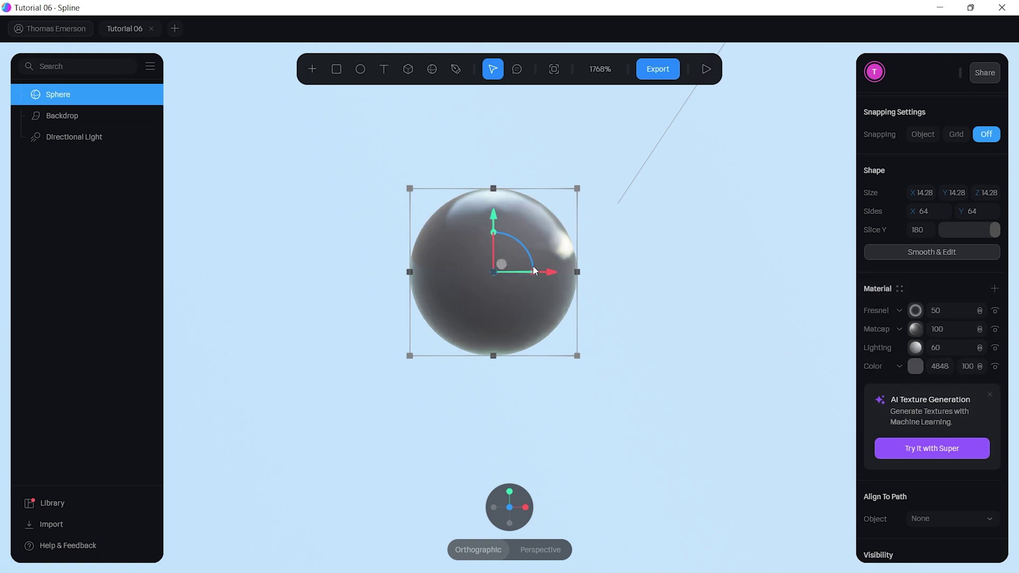
middle_drag(542, 275, 555, 297)
Lower the Matcap strength to 50 and add another material layer
click(954, 331)
text(50)
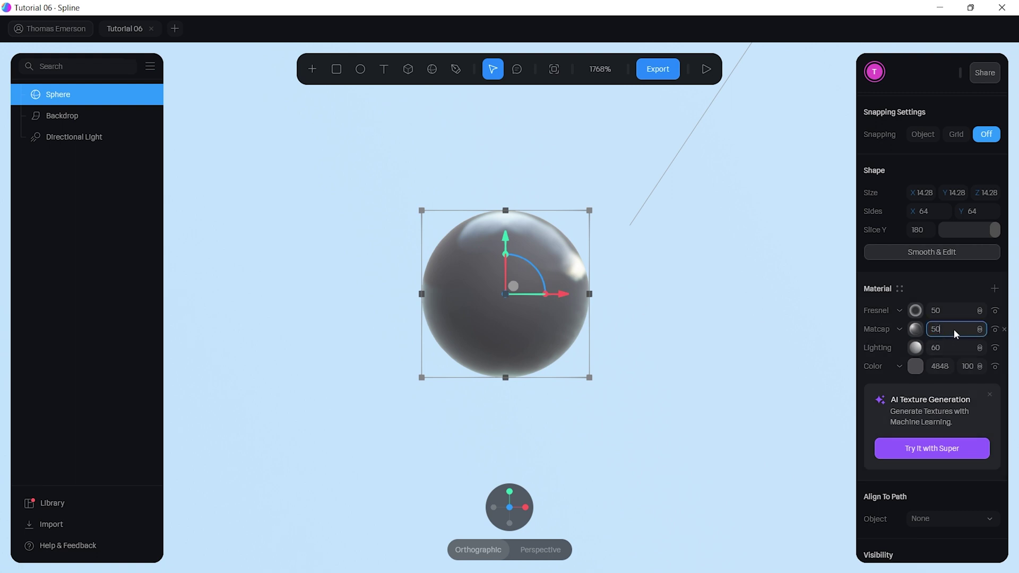
key(Return)
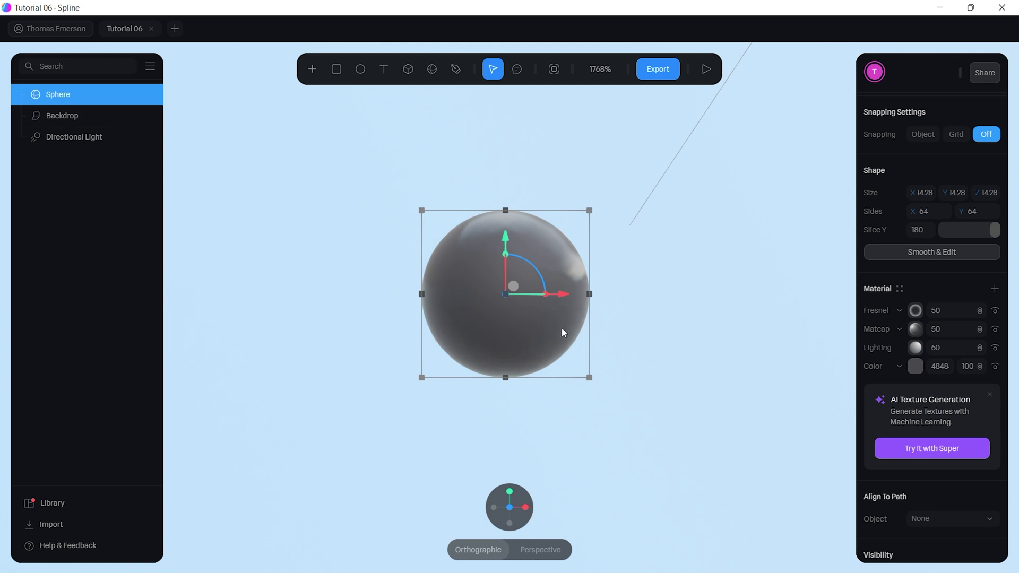
click(994, 289)
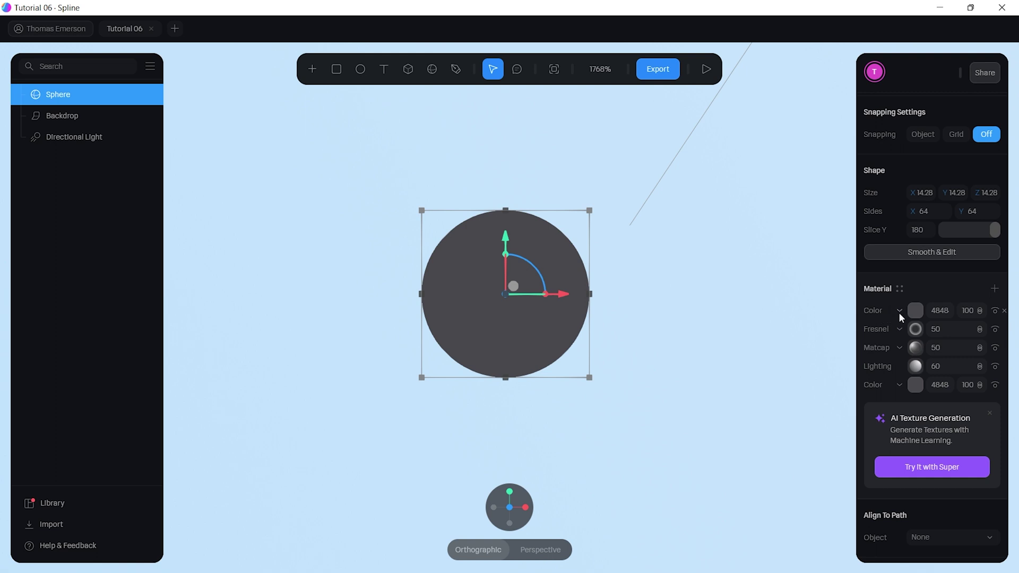
Make the new layer a Depth layer and drag its cone handles to Near 0, Far about 66
click(899, 311)
click(903, 348)
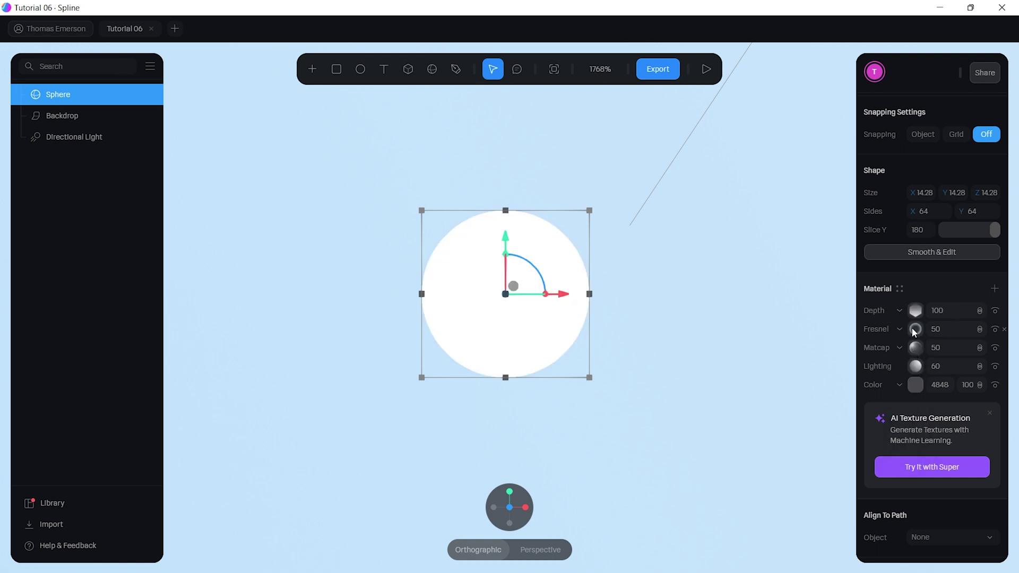
click(915, 312)
scroll(720, 389, down, 10)
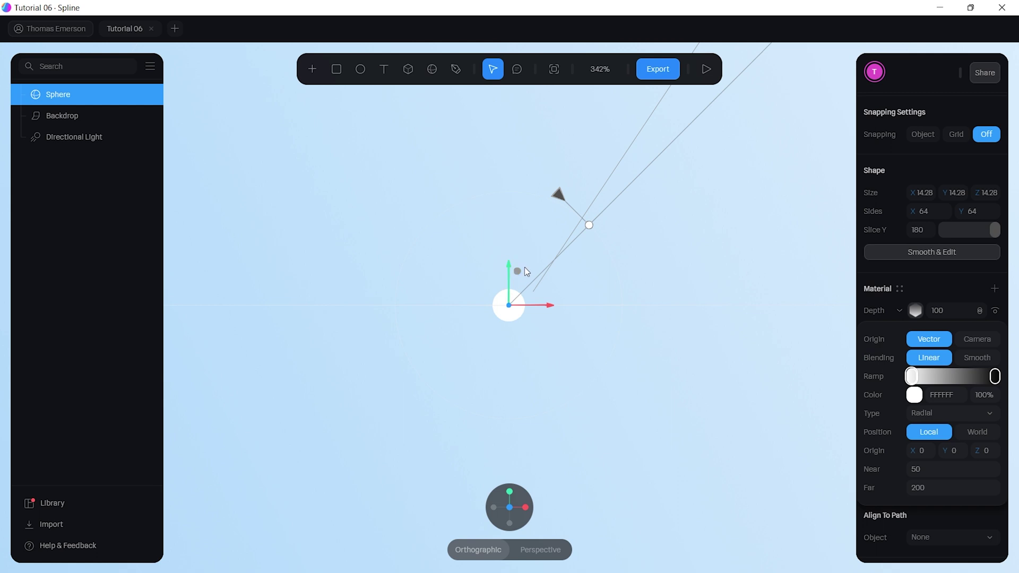
scroll(524, 272, down, 5)
drag(517, 238, 458, 306)
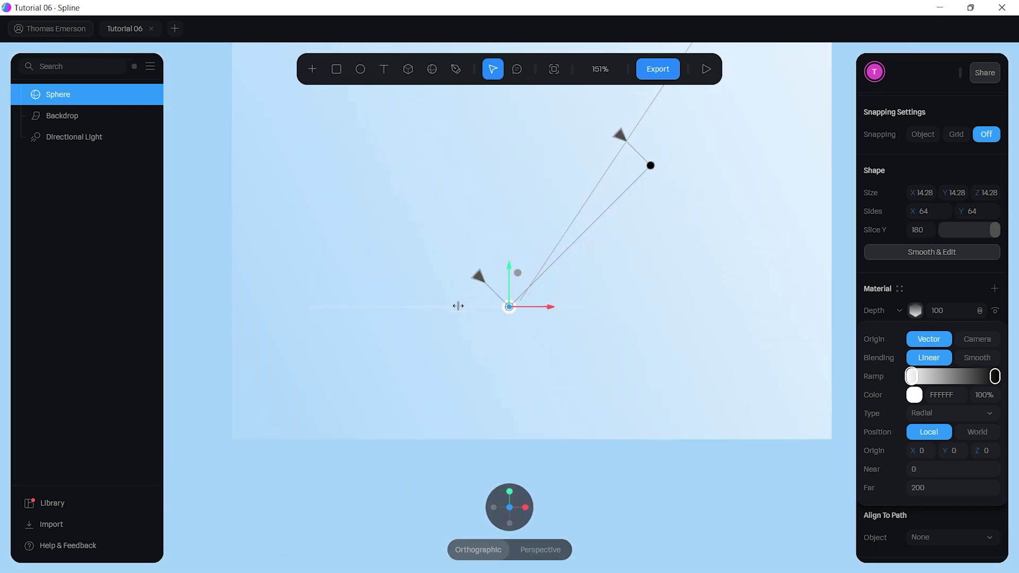
drag(622, 136, 557, 233)
scroll(527, 292, up, 15)
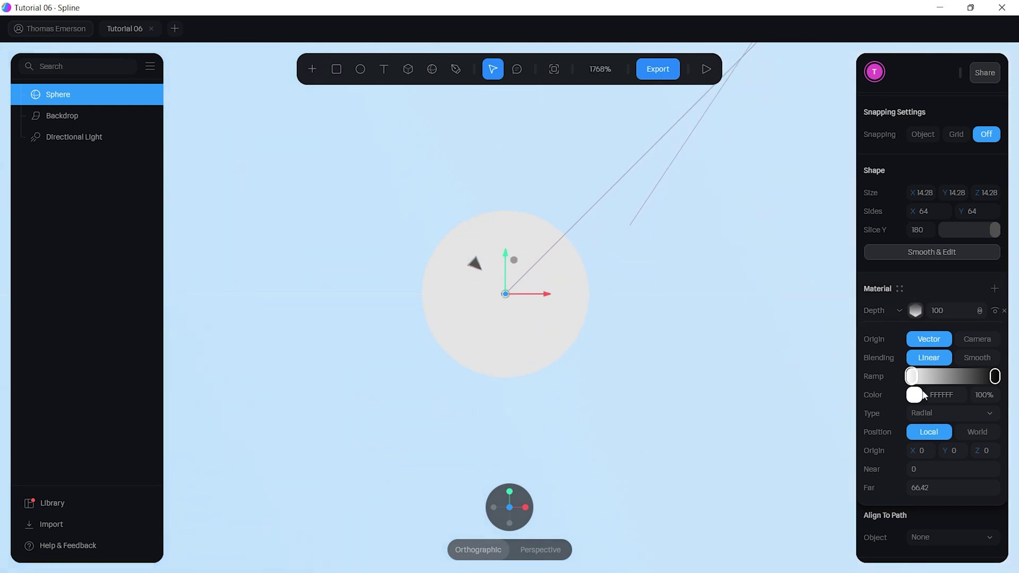
key(alt+Tab)
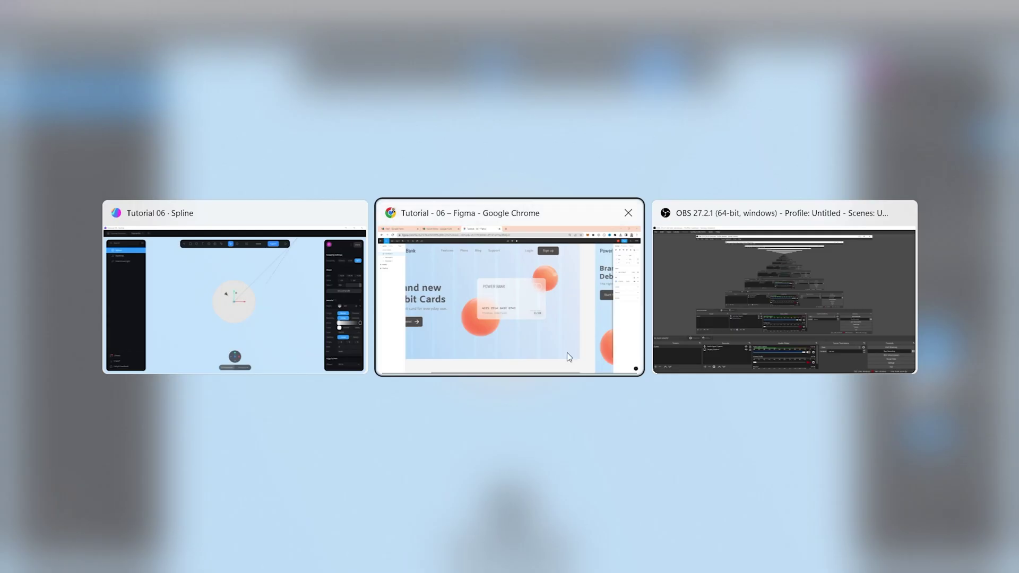
Copy the coral swatch's hex colour FF7143 from Figma and return to Spline
scroll(467, 379, down, 4)
click(528, 365)
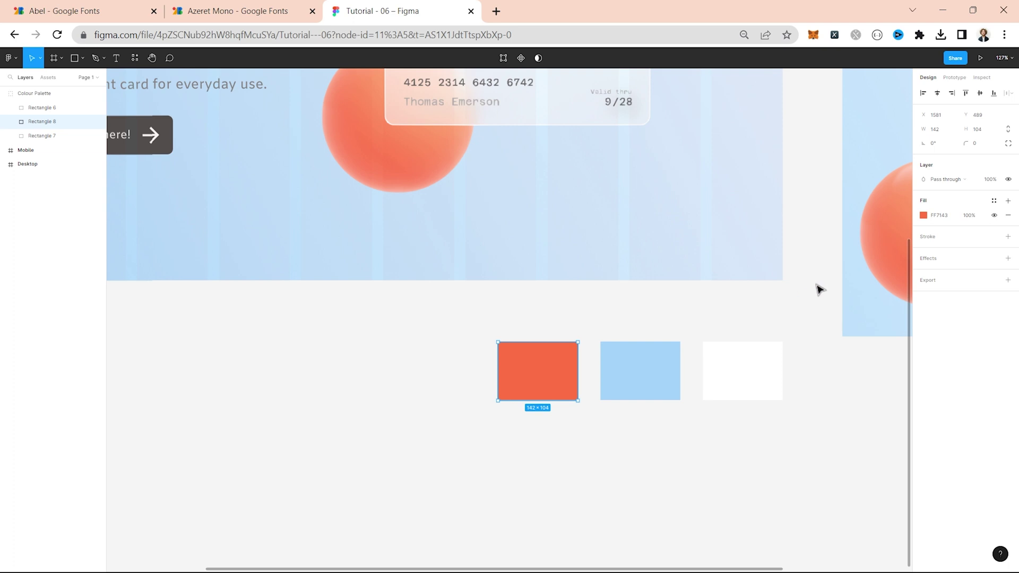
click(940, 216)
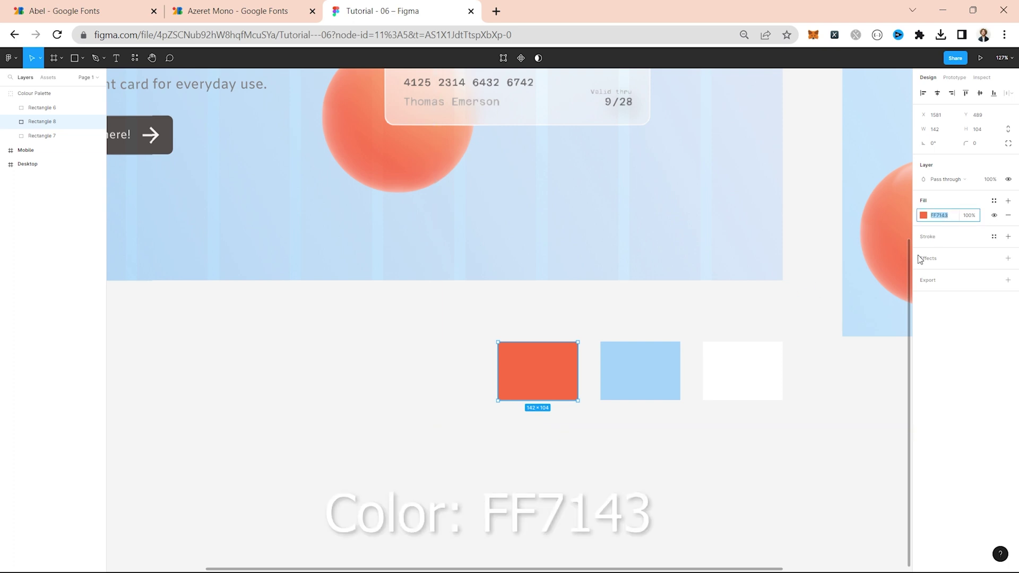
key(alt+Tab)
click(518, 326)
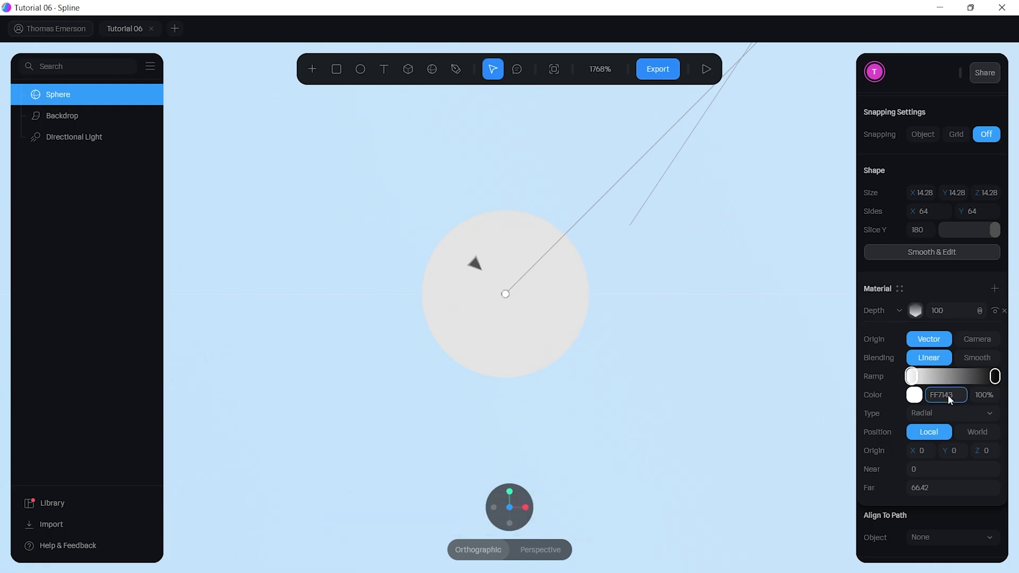
Make the depth gradient run from coral FF7143 to a lighter coral far stop
key(Return)
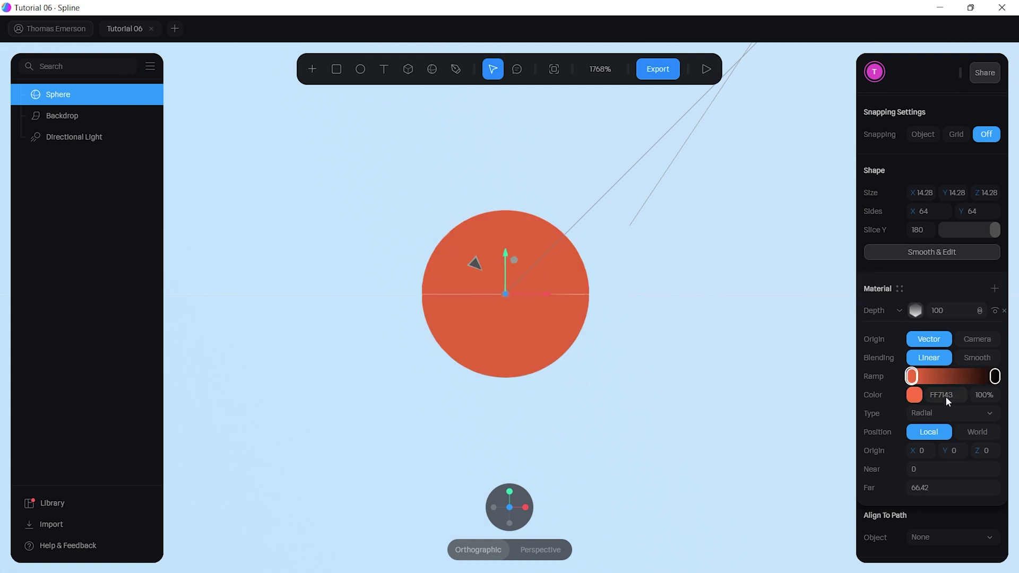
click(995, 376)
text(FF7143)
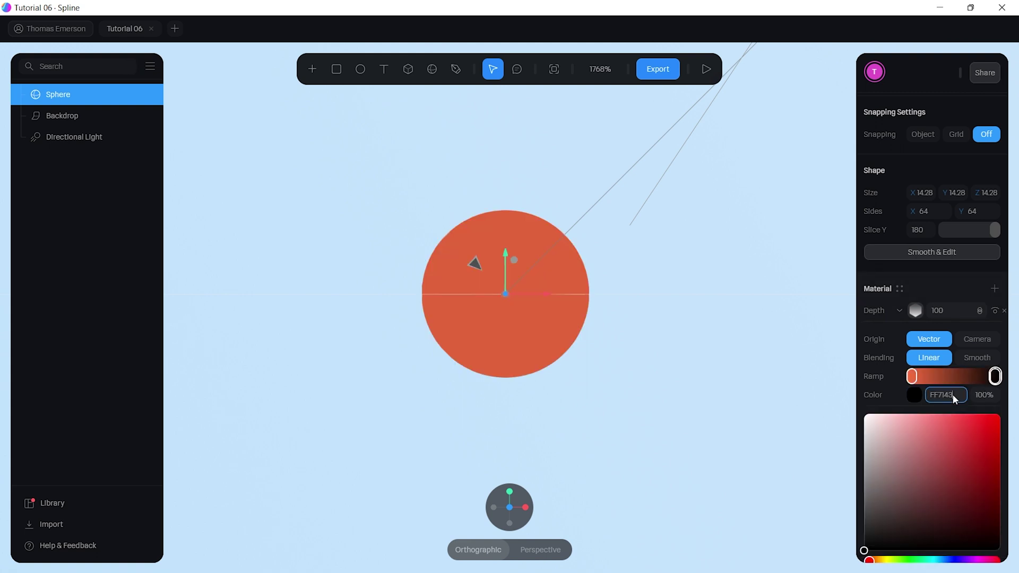
key(Return)
drag(958, 415, 924, 415)
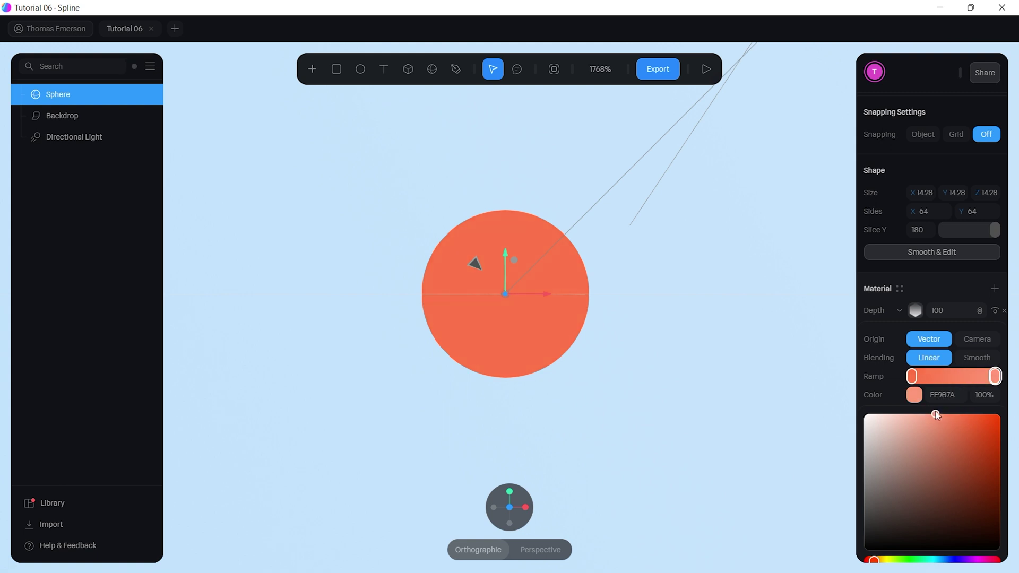
Move the Depth layer below Lighting and remove the plain Color layer
click(941, 291)
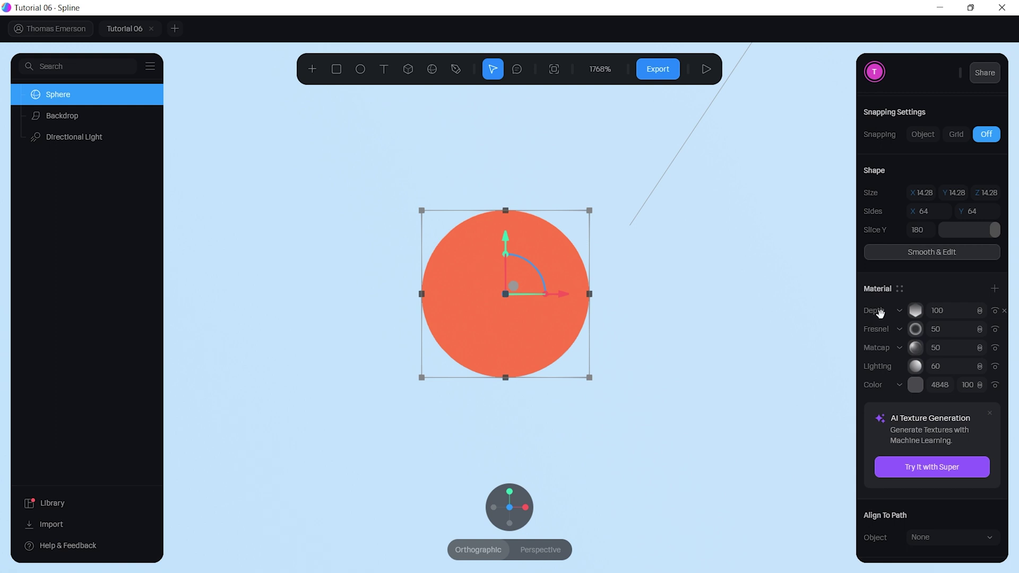
drag(880, 313, 891, 383)
click(1005, 385)
Set the sphere's Lighting layer to 50
click(951, 348)
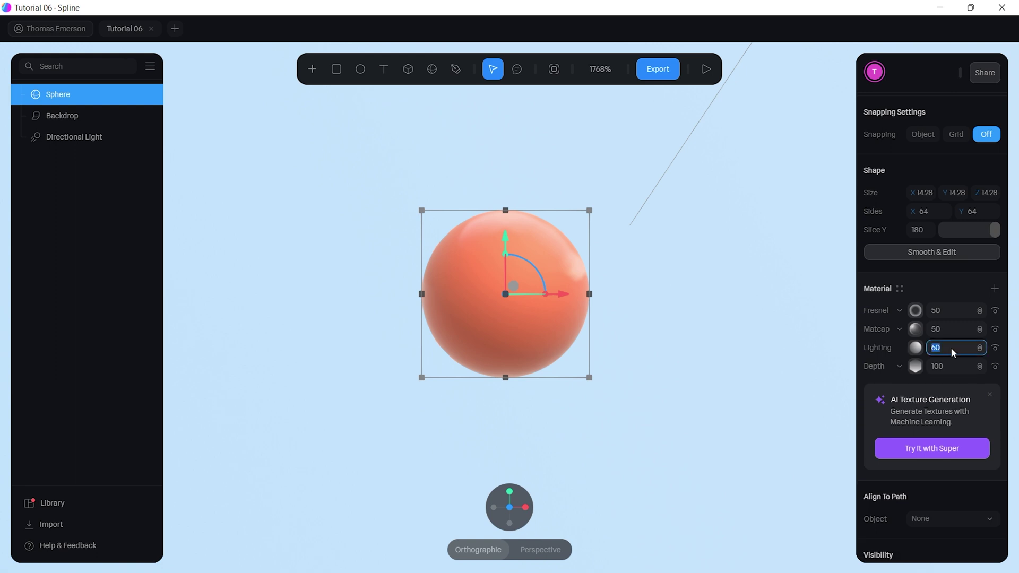
text(50)
key(Return)
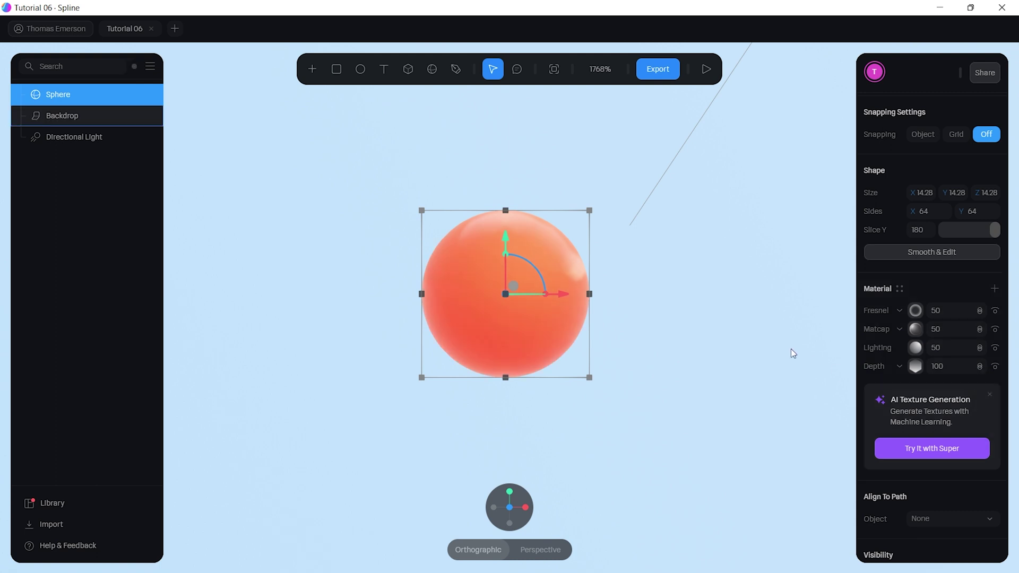
Reselect the sphere in the viewport and duplicate it as Sphere 2 with Ctrl+D
click(755, 354)
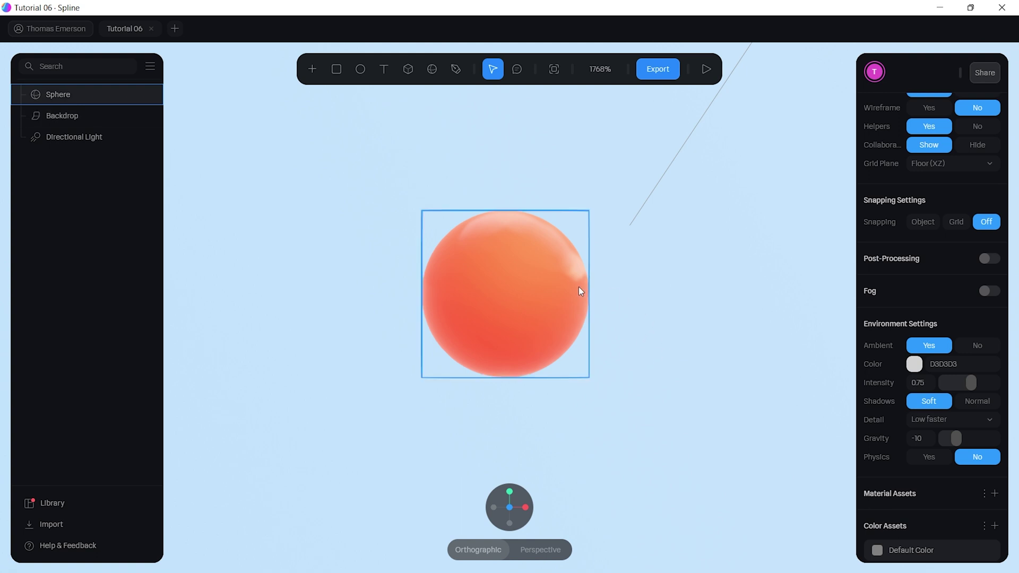
scroll(586, 305, down, 3)
middle_drag(582, 303, 513, 319)
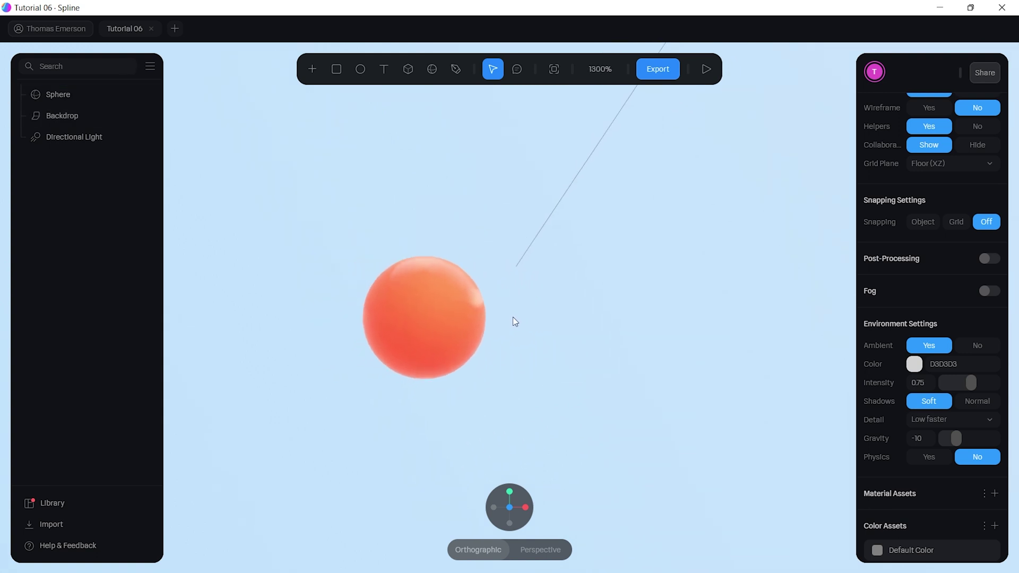
click(466, 325)
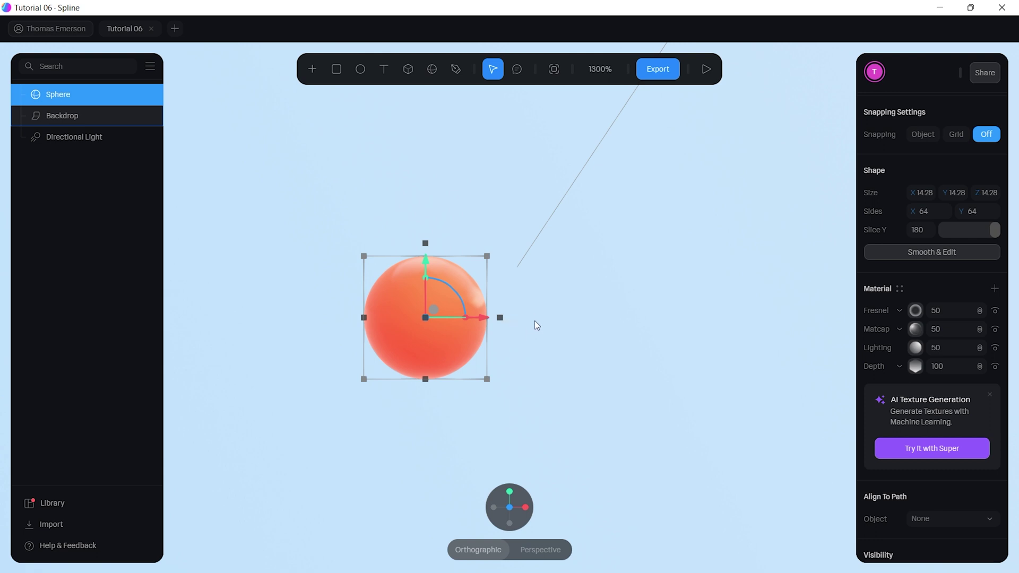
key(ctrl+d)
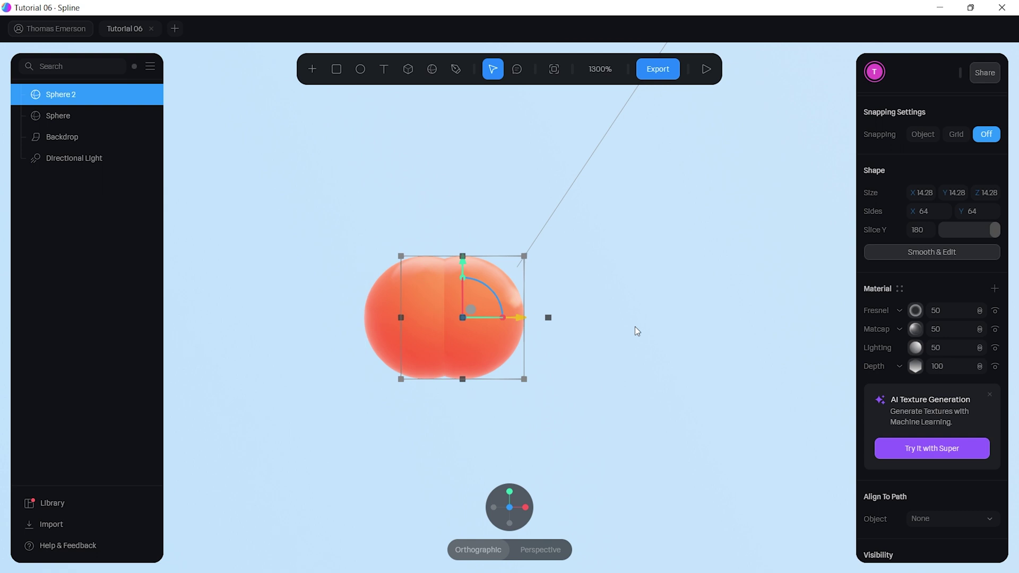
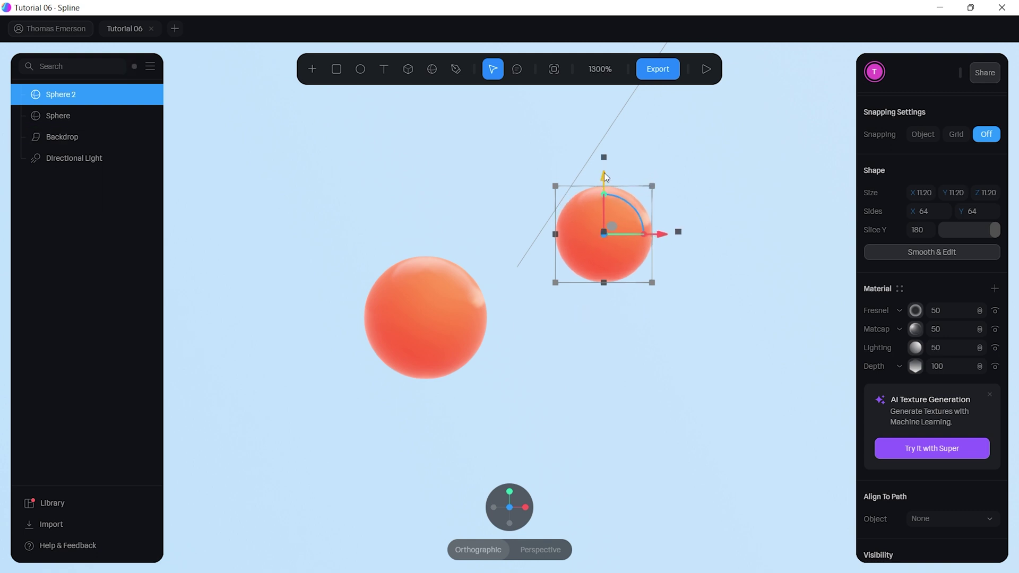
Adjust the view of the two spheres, select the backdrop, then deselect to show scene settings
middle_drag(635, 317, 616, 357)
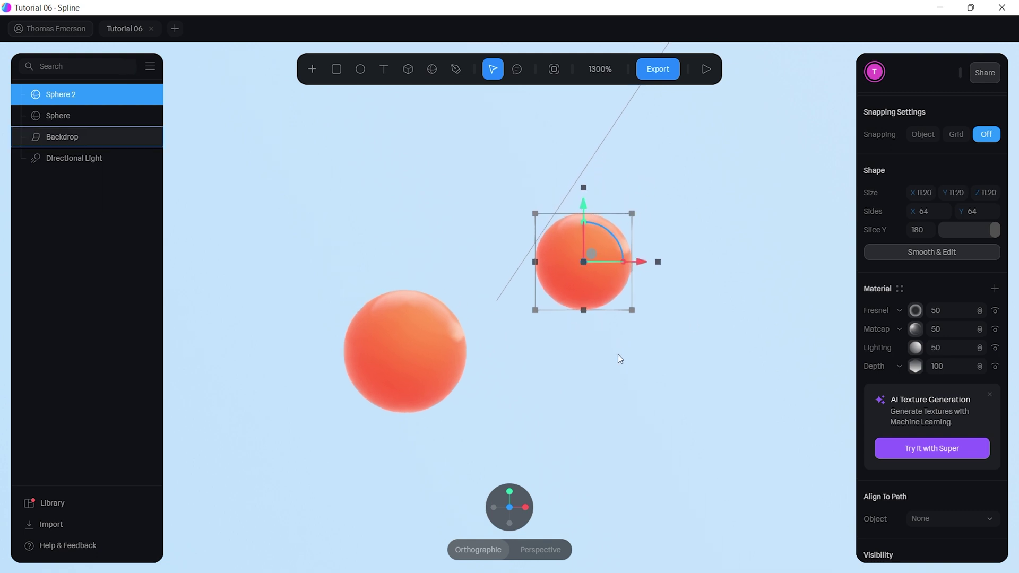
click(611, 360)
scroll(563, 377, up, 2)
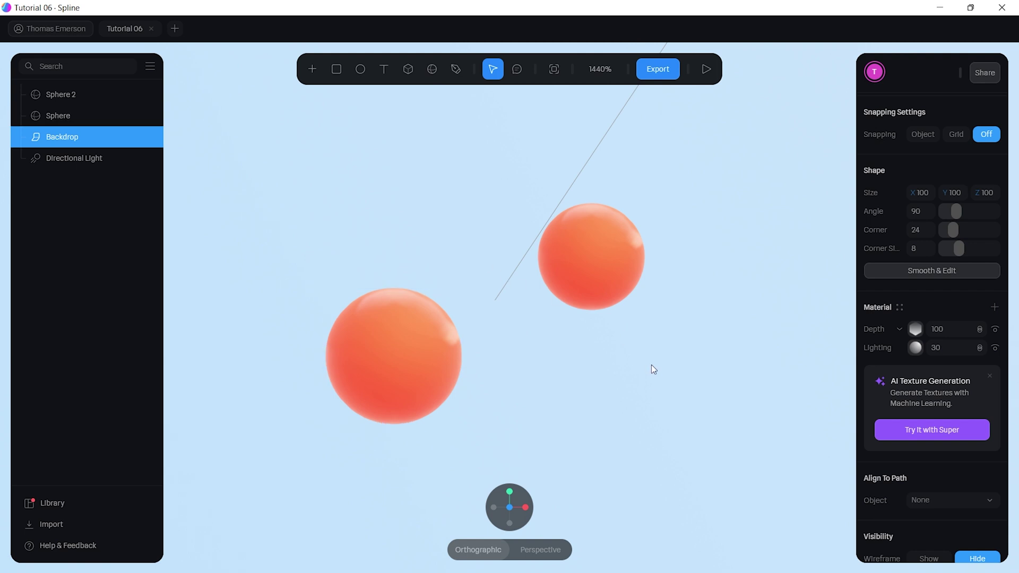
key(Escape)
scroll(568, 325, down, 3)
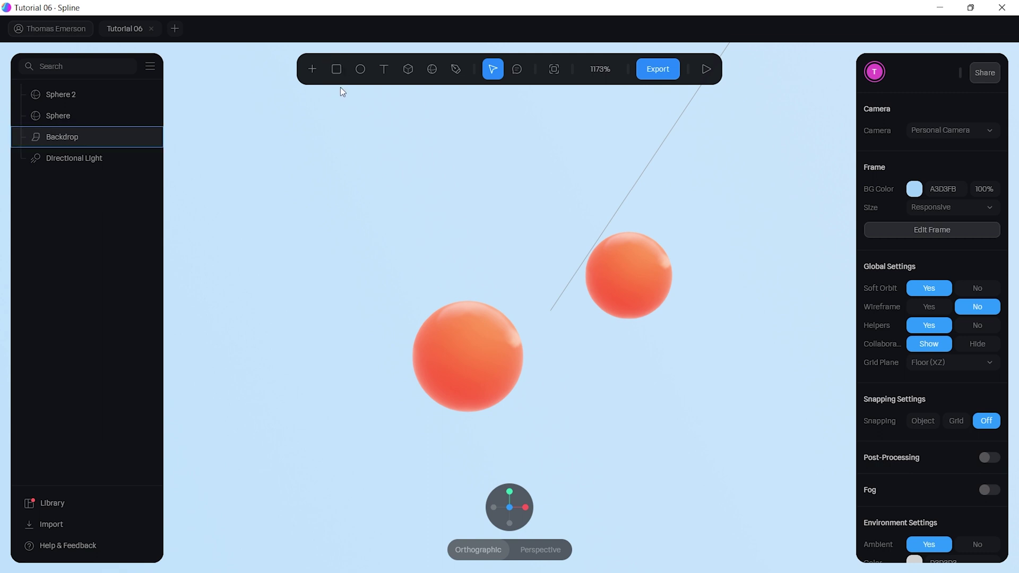
Add a rectangle near the scene centre at position 0.71, 0.90, 7.71
click(339, 70)
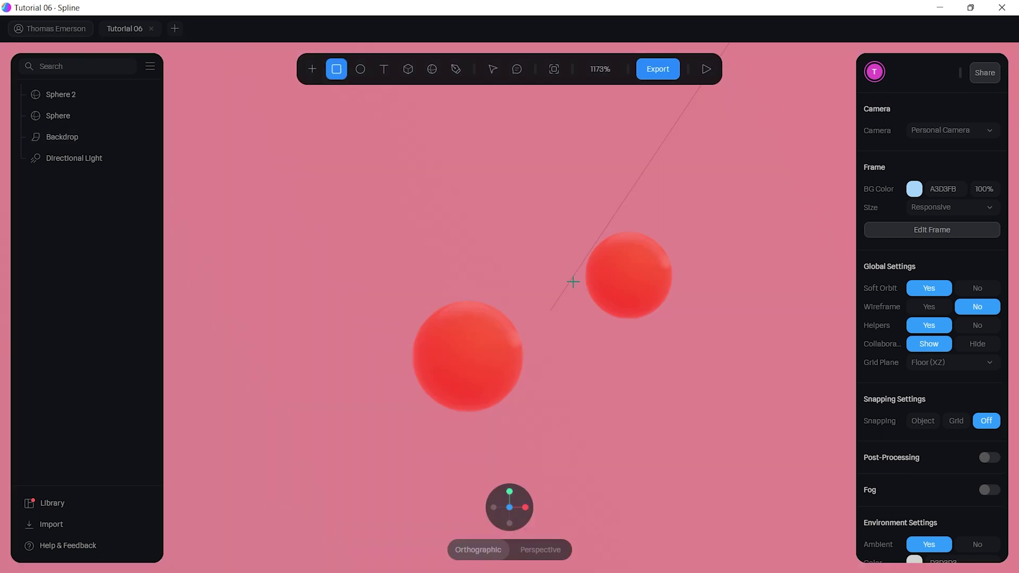
click(528, 258)
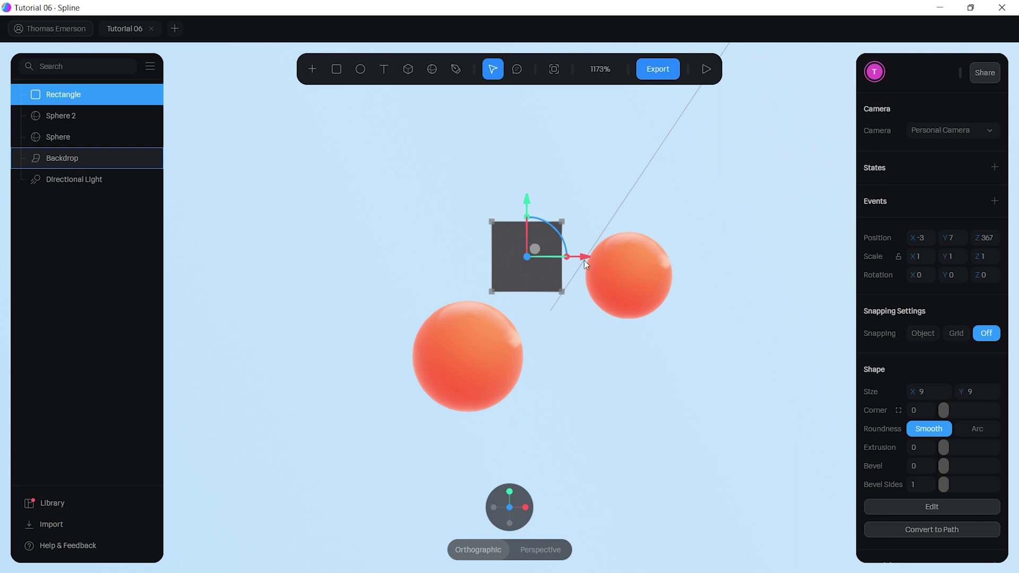
click(922, 238)
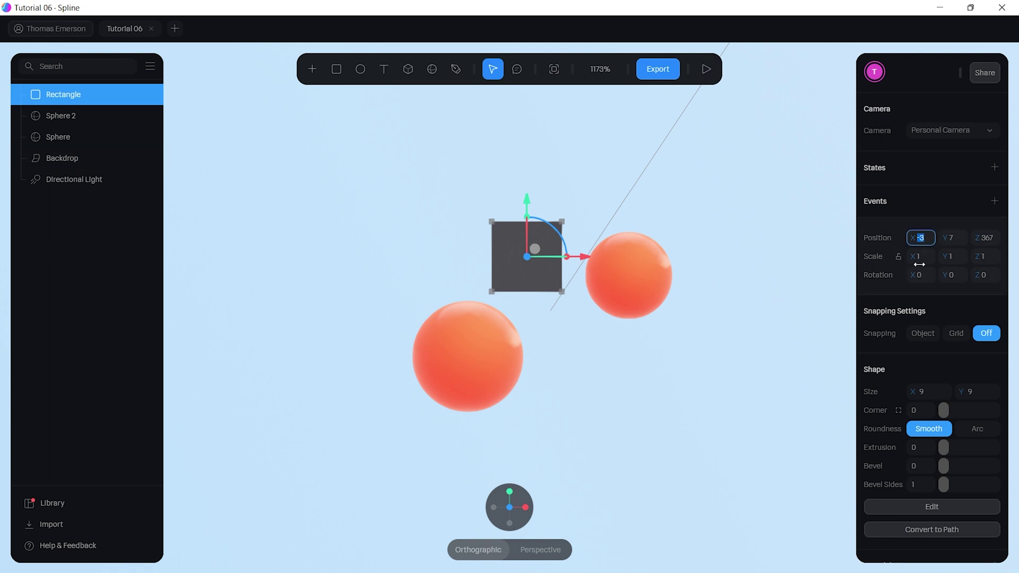
text(0.71)
key(Return)
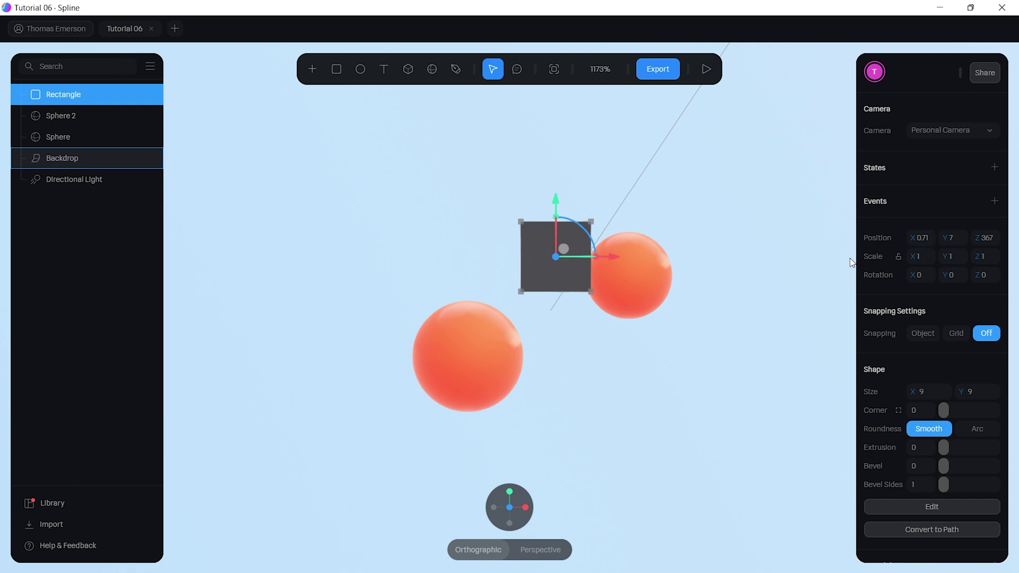
click(963, 237)
text(0.90)
key(Return)
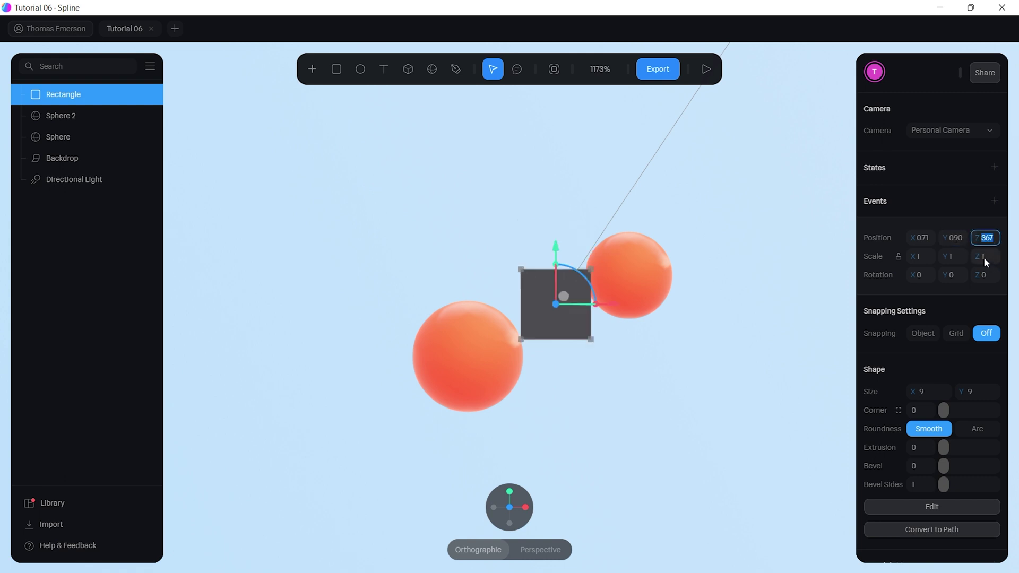
text(7.71)
key(Return)
Size the rectangle 14.85 × 24.83 and rotate it 90° on Z into landscape
click(553, 306)
click(553, 306)
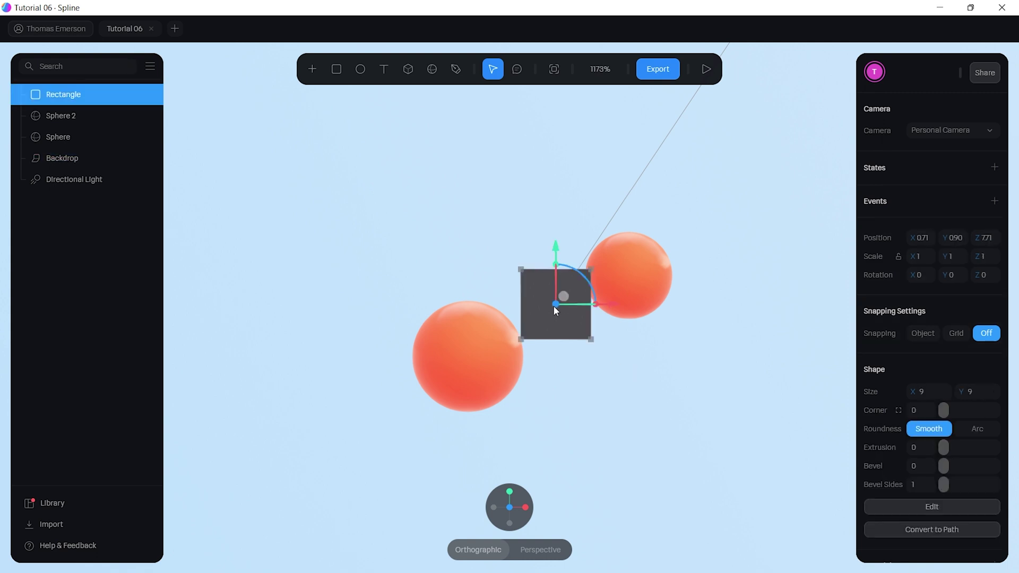
scroll(873, 354, down, 2)
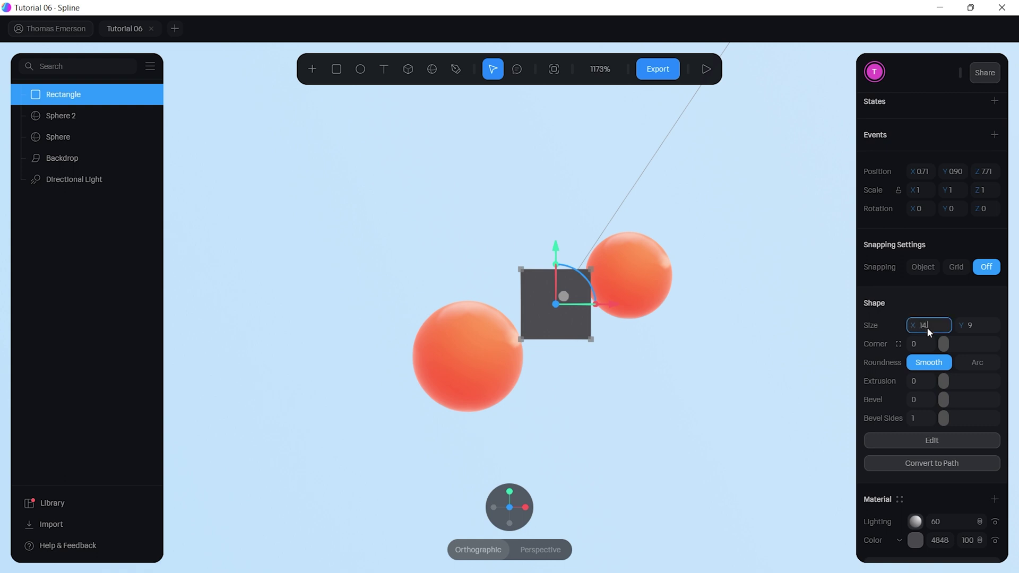
text(5)
key(Return)
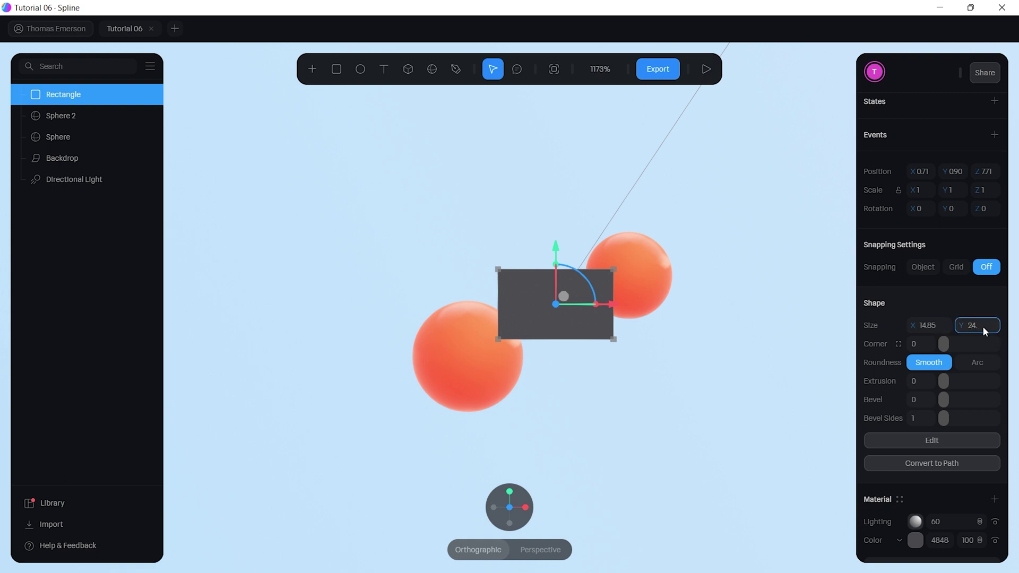
click(983, 326)
text(24.83)
key(Return)
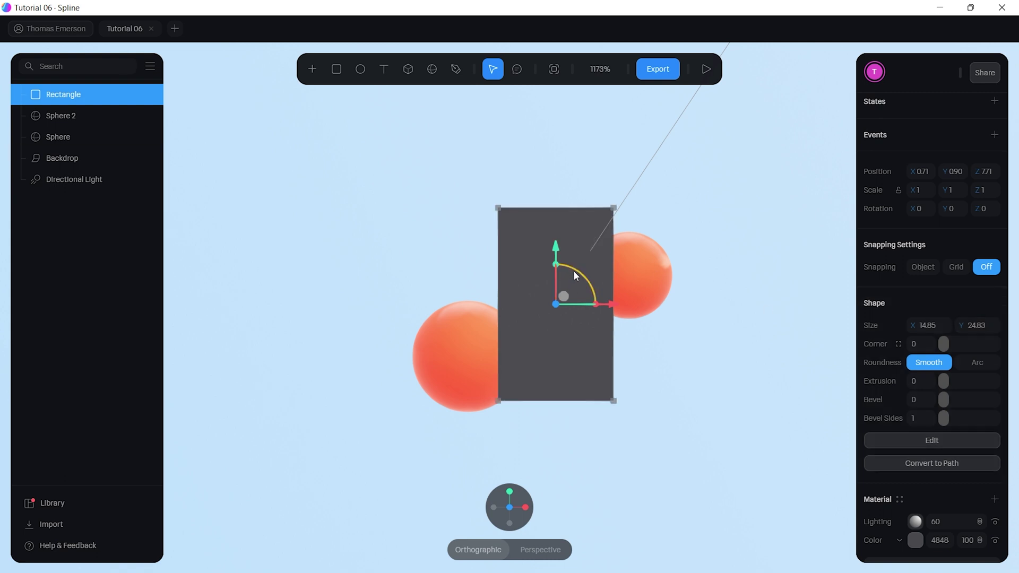
drag(581, 270, 587, 301)
scroll(587, 301, up, 2)
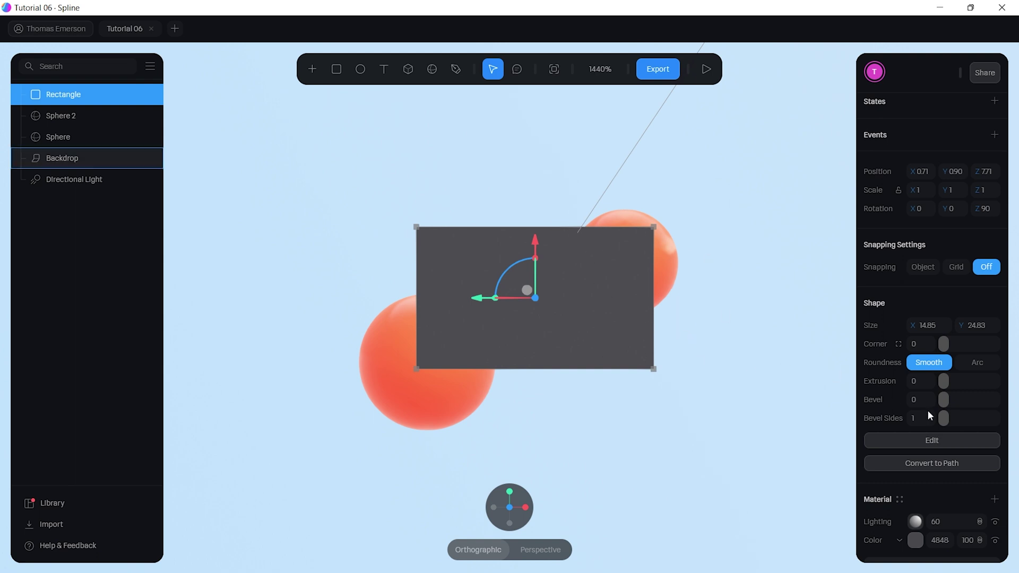
Round the rectangle's corners to 1
scroll(876, 396, down, 3)
scroll(876, 395, down, 2)
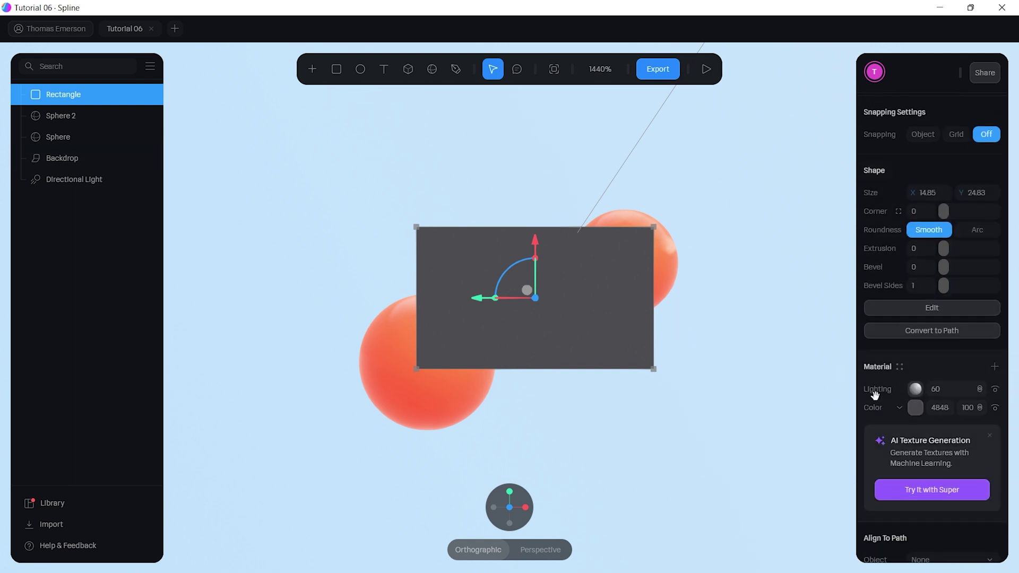
scroll(913, 297, up, 3)
click(920, 281)
text(1)
key(Return)
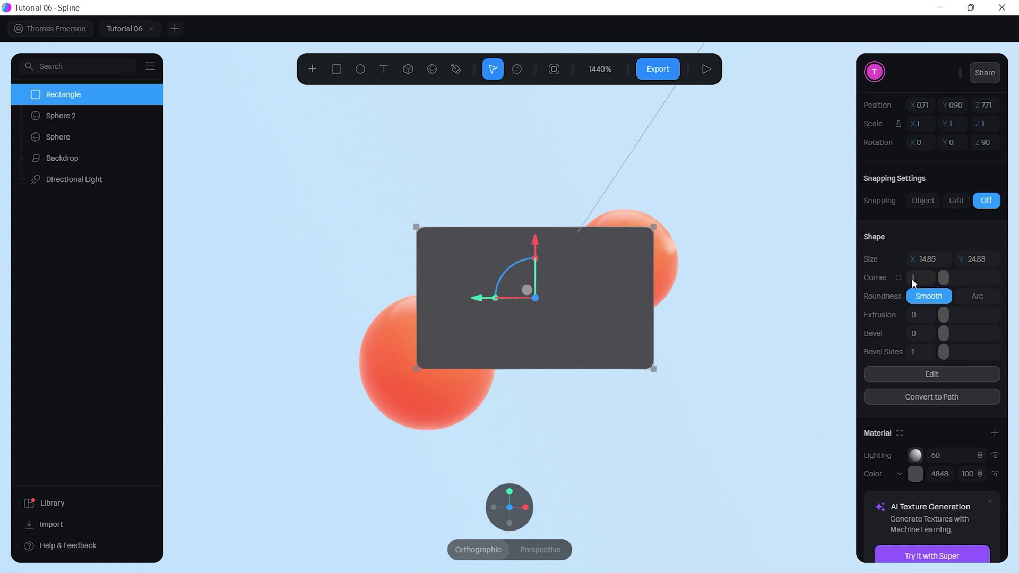
scroll(434, 222, up, 3)
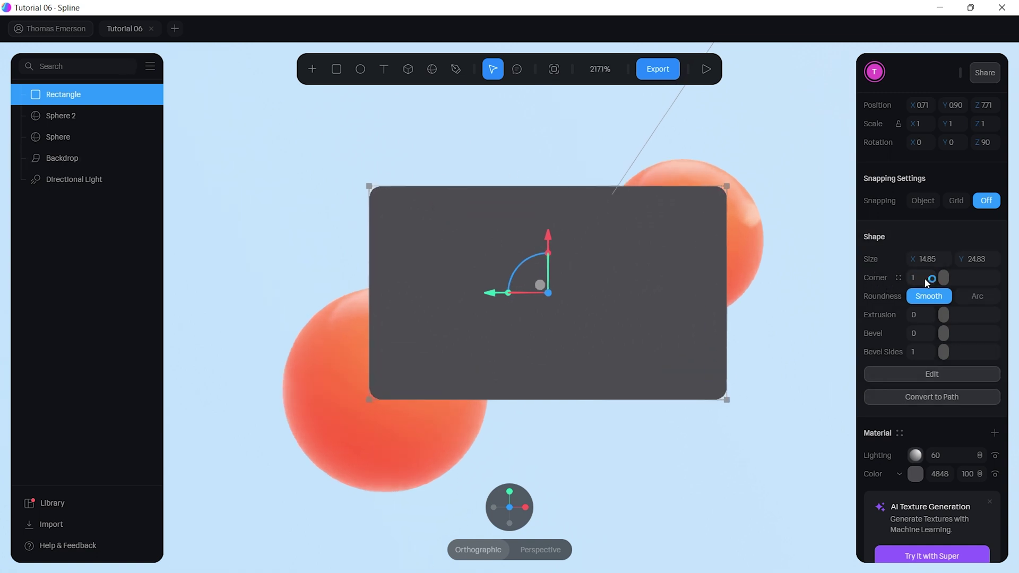
click(480, 167)
click(503, 283)
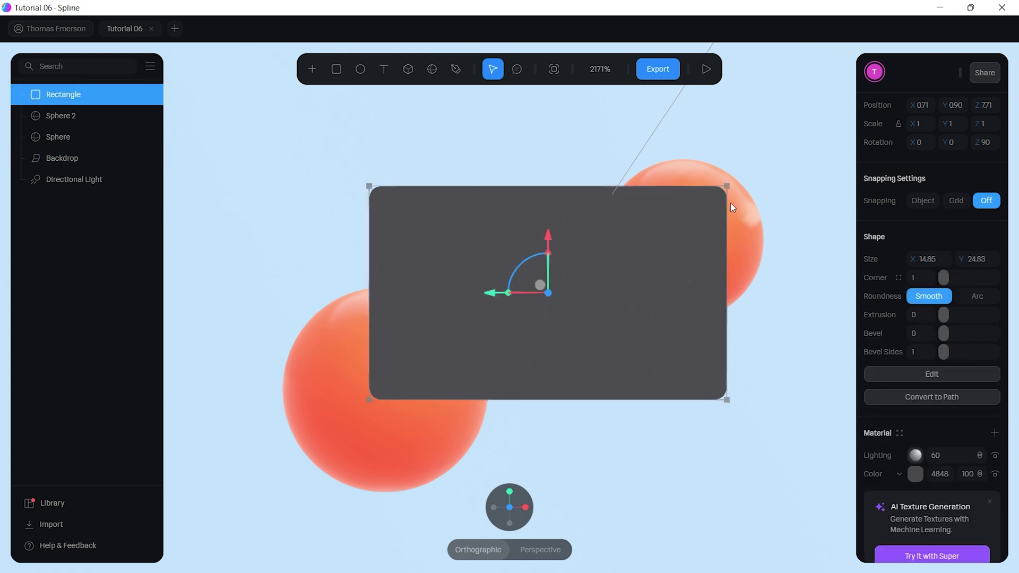
Move the upper-right sphere up and to the right and shrink it slightly
click(742, 222)
drag(742, 241, 768, 242)
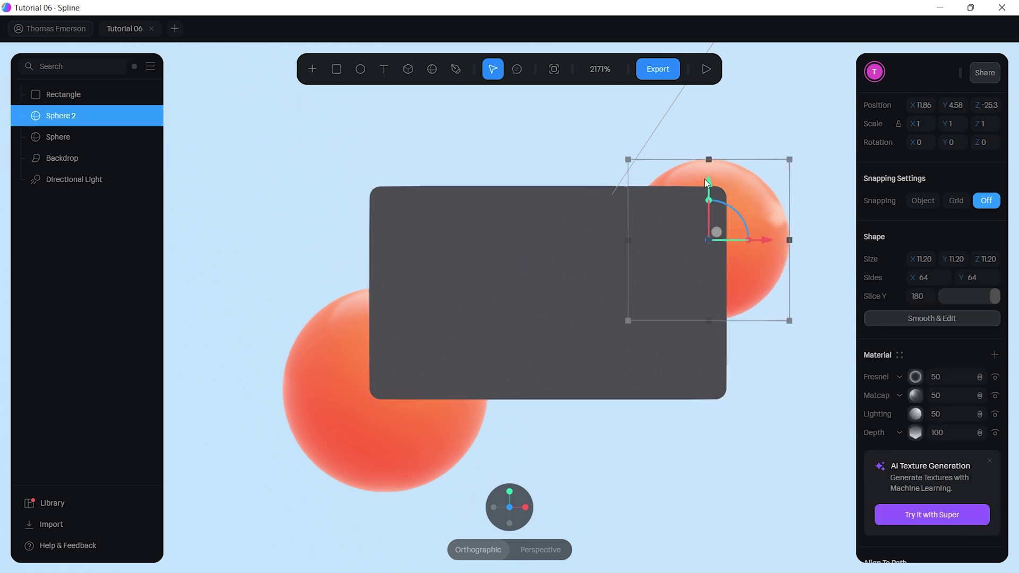
drag(708, 182, 710, 151)
drag(789, 128, 784, 147)
drag(768, 225, 773, 225)
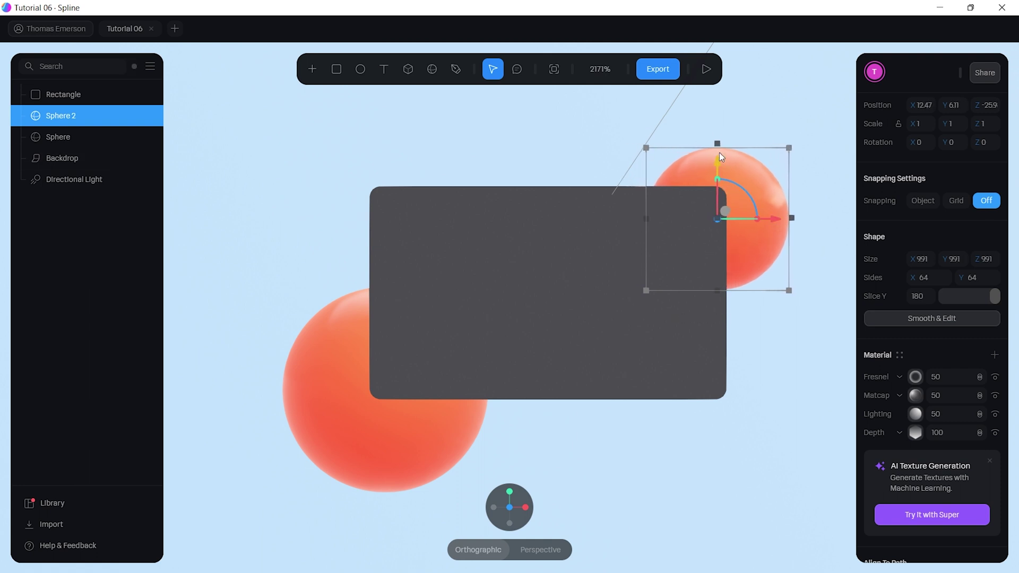
drag(719, 169, 720, 160)
Give the card an extrusion of 1 and view it straight from the front
click(546, 279)
scroll(545, 279, down, 3)
right_drag(545, 279, 786, 346)
scroll(638, 314, up, 3)
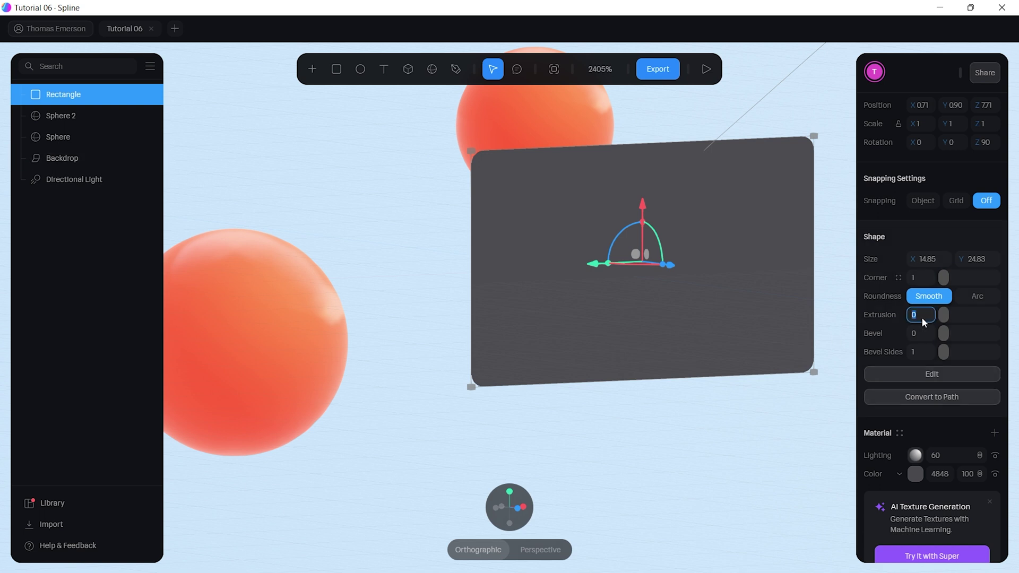
text(1)
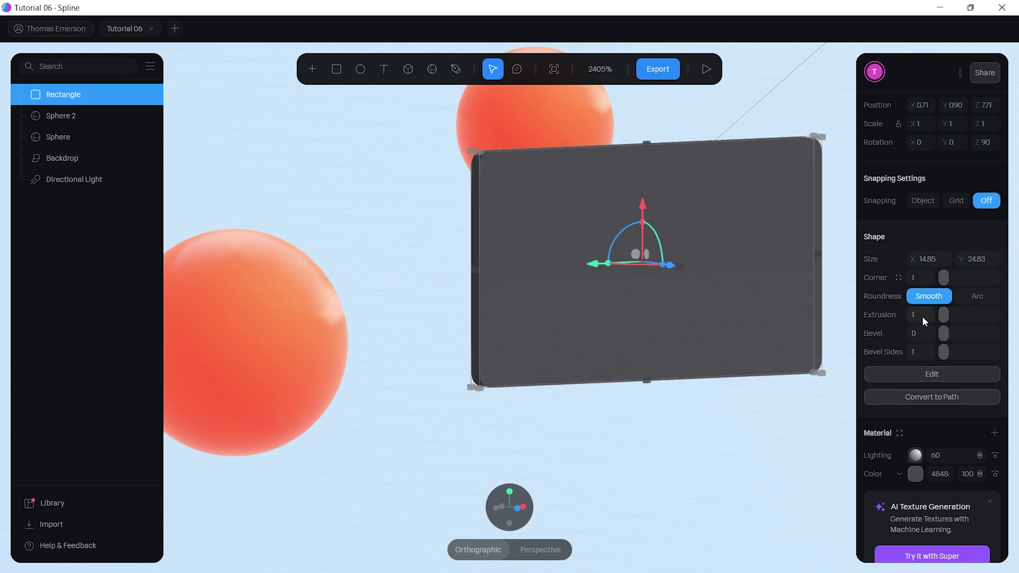
scroll(429, 215, up, 5)
scroll(441, 231, down, 6)
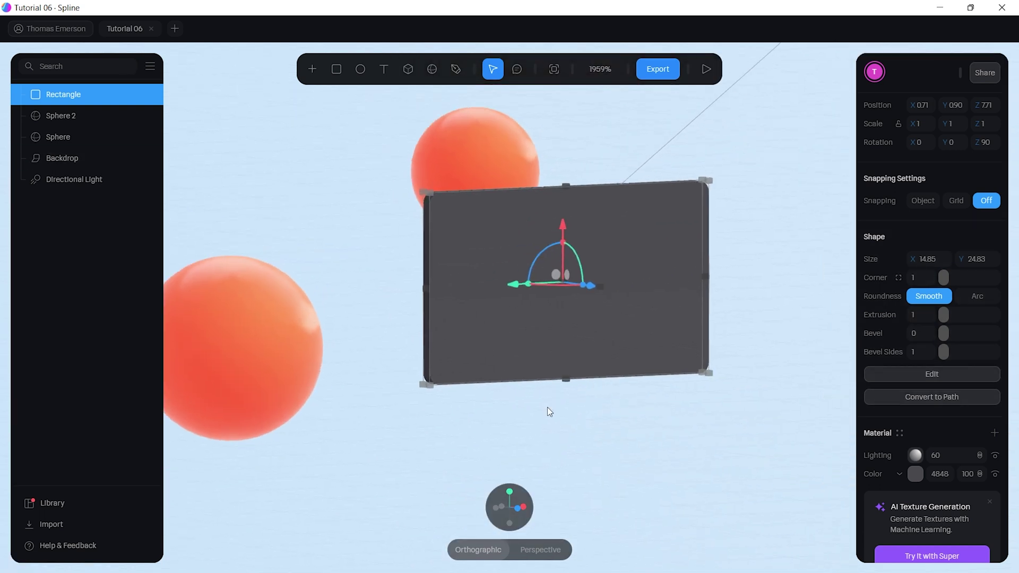
click(520, 508)
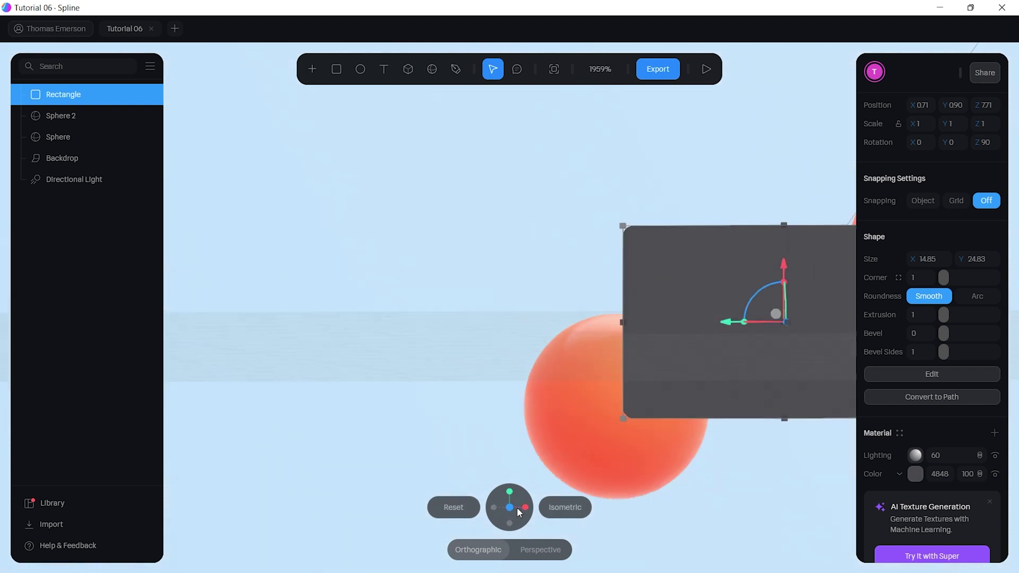
middle_drag(559, 361, 454, 295)
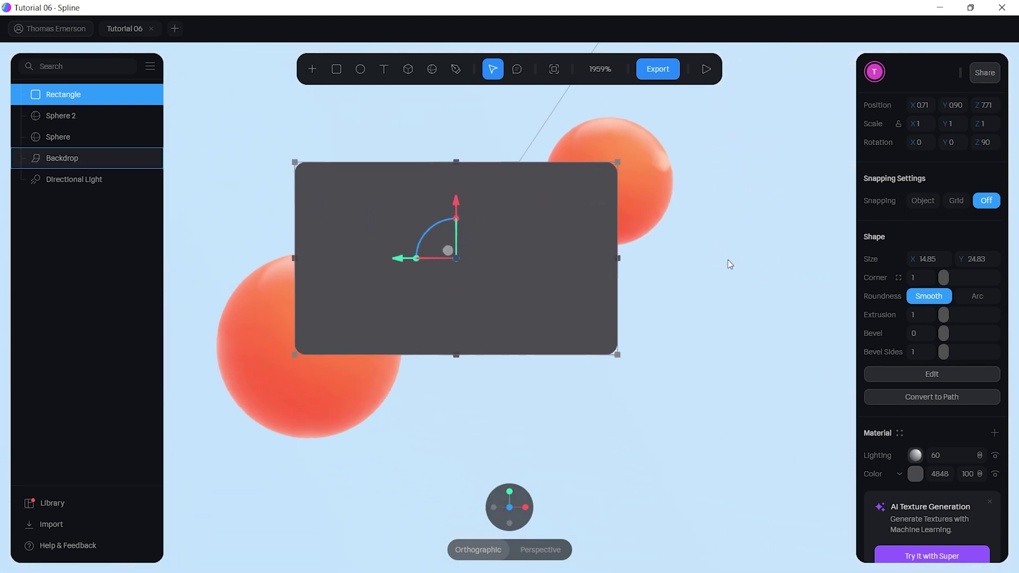
scroll(649, 304, down, 1)
click(648, 300)
click(555, 321)
scroll(902, 425, down, 1)
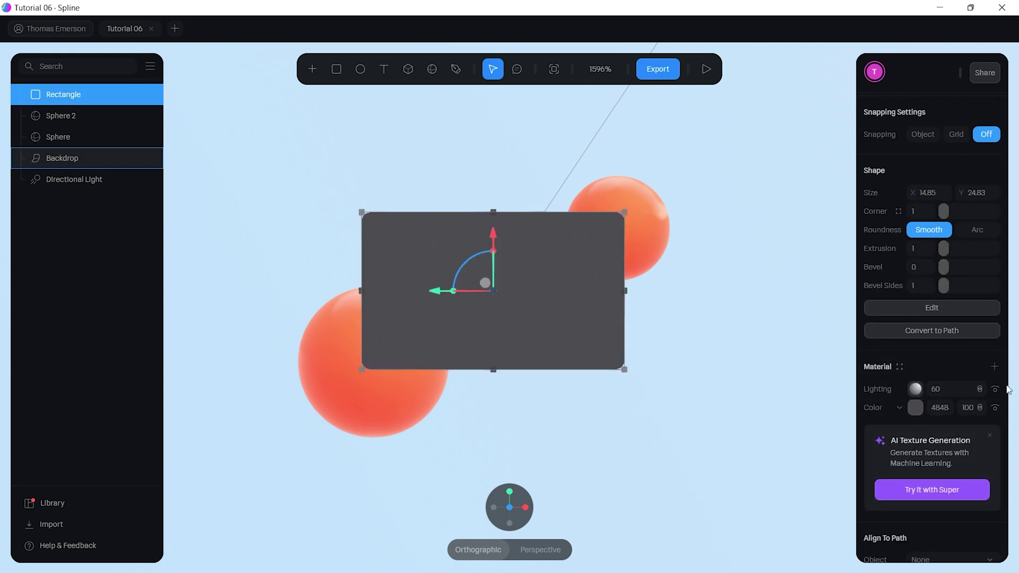
Add an Outline layer to the card's material with near-white colour F8E5E5
click(994, 367)
click(900, 393)
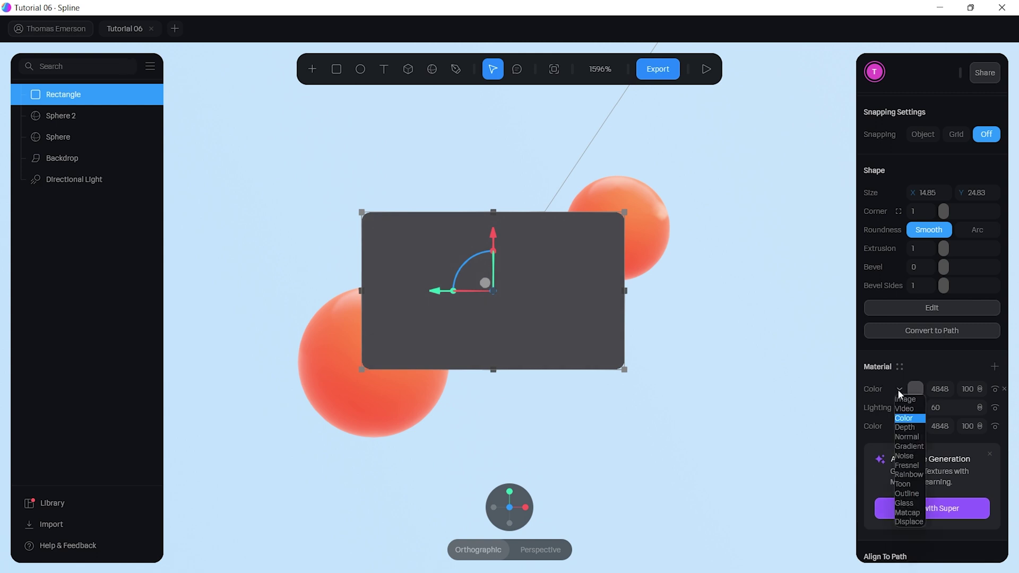
click(916, 499)
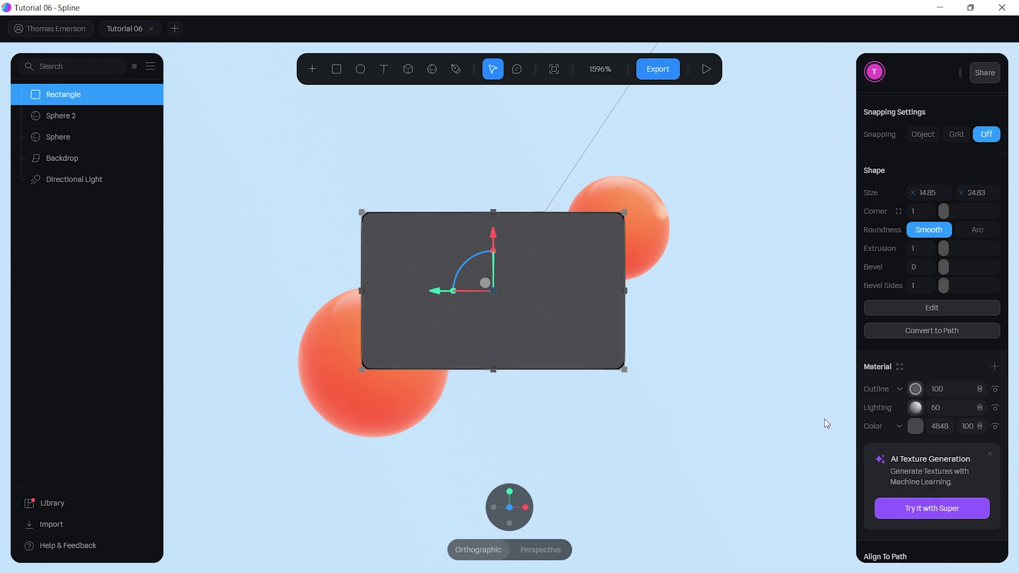
click(916, 390)
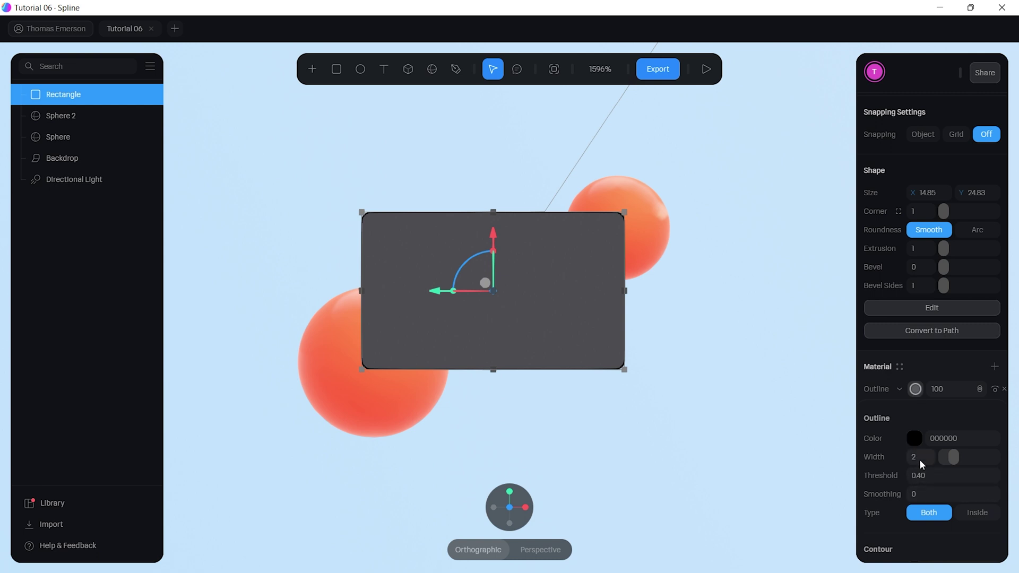
click(915, 438)
drag(901, 488, 839, 423)
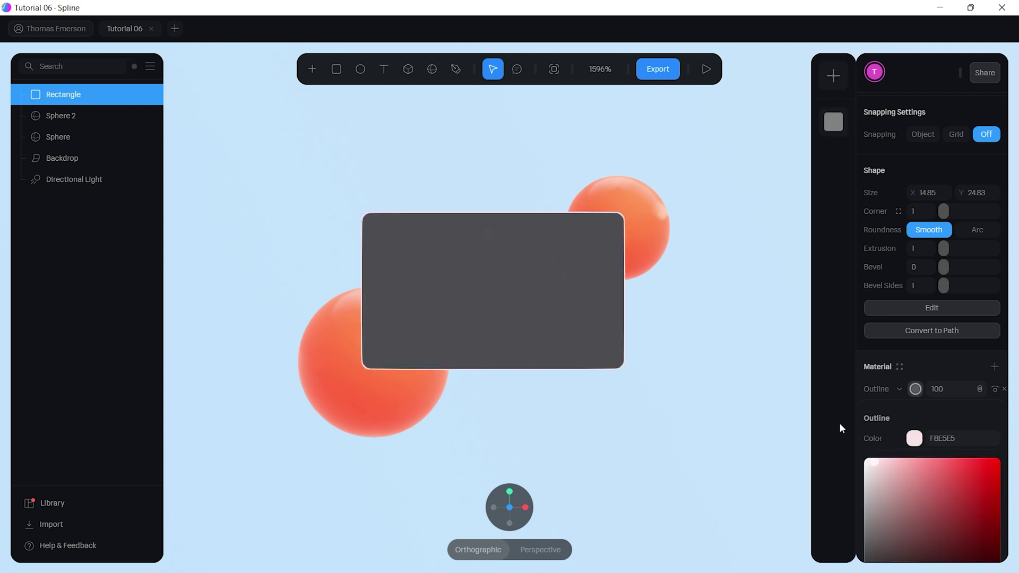
key(Escape)
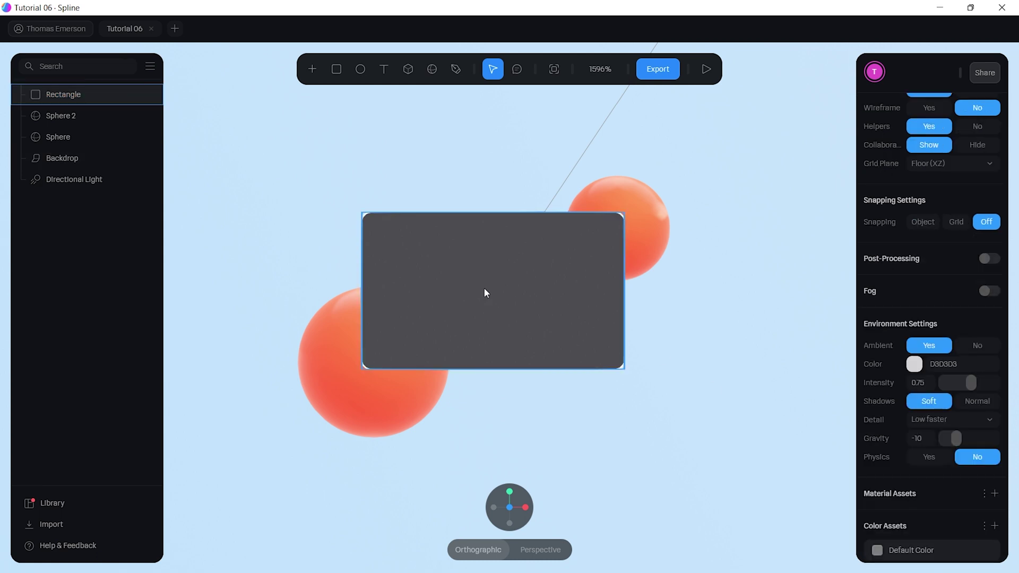
Recentre the view on the card and reselect the Rectangle
click(484, 288)
click(472, 282)
scroll(473, 282, up, 3)
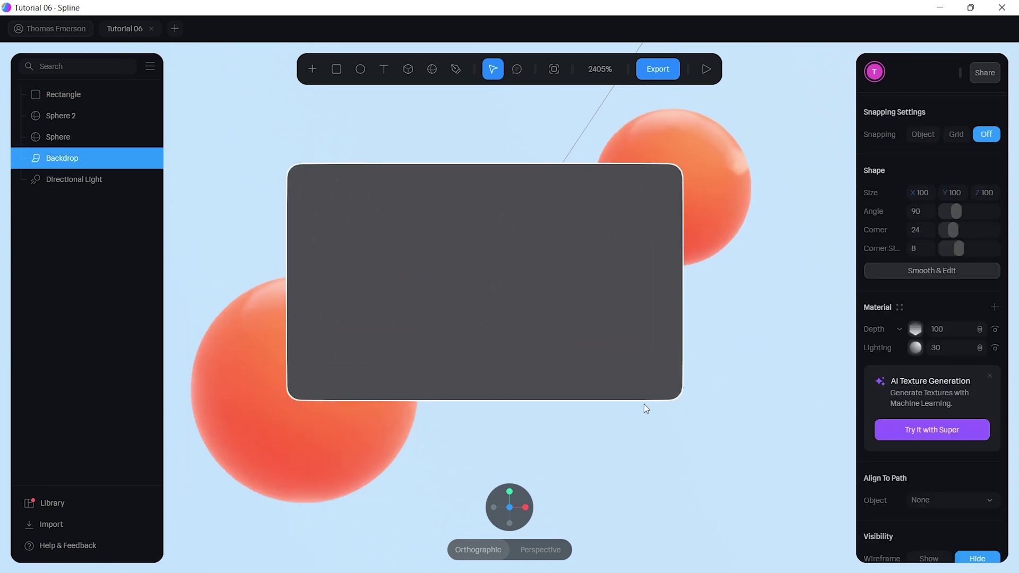
scroll(648, 383, down, 2)
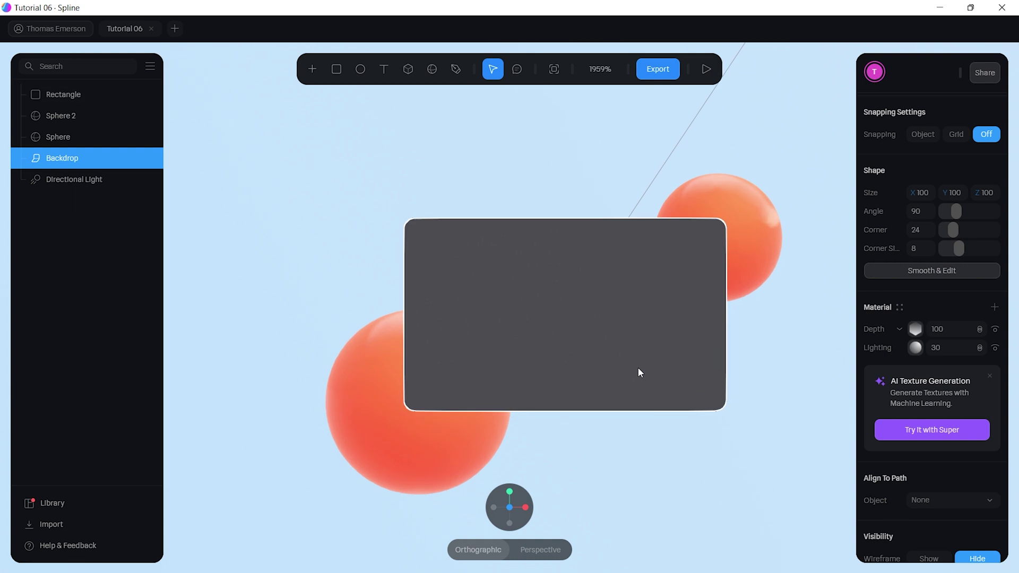
middle_drag(646, 367, 547, 320)
click(554, 321)
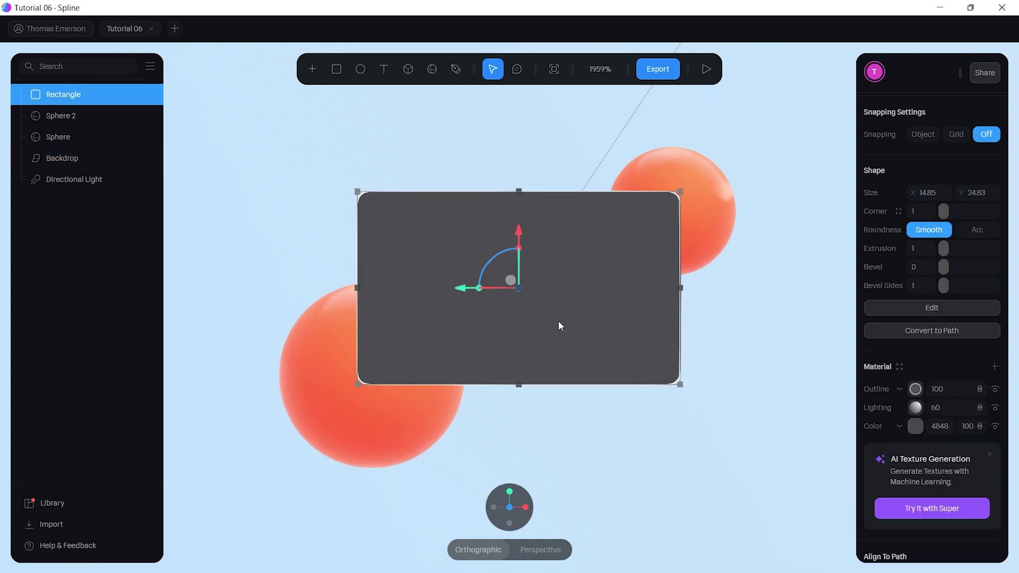
Add a Fresnel layer below the Outline layer and change its blend mode
scroll(951, 426, down, 3)
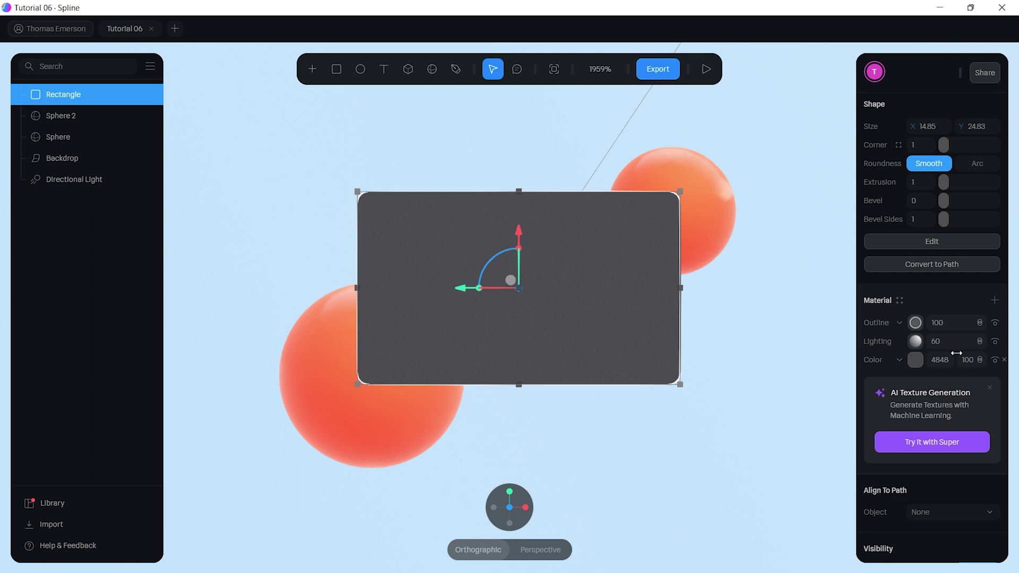
click(994, 301)
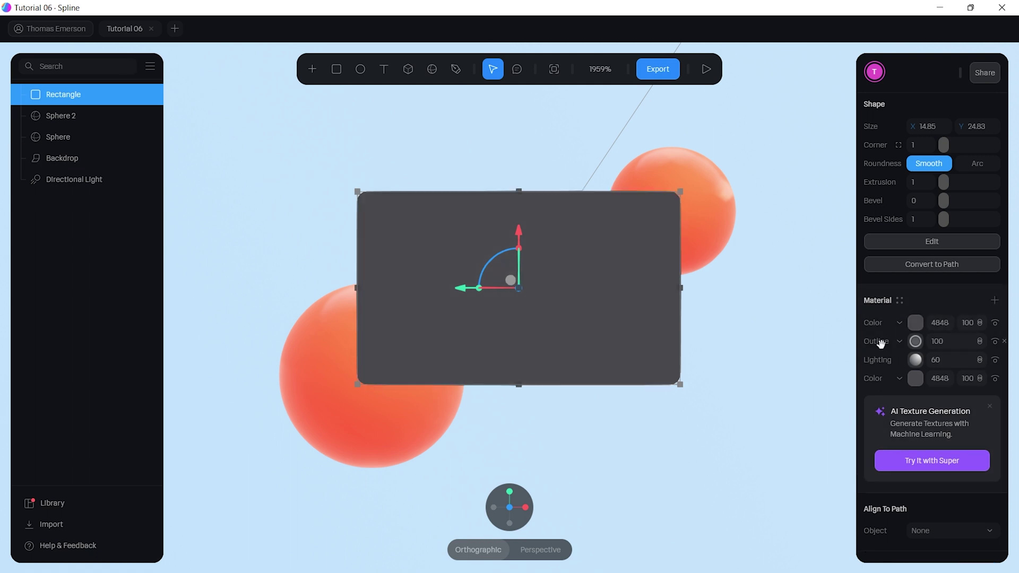
drag(880, 323, 874, 340)
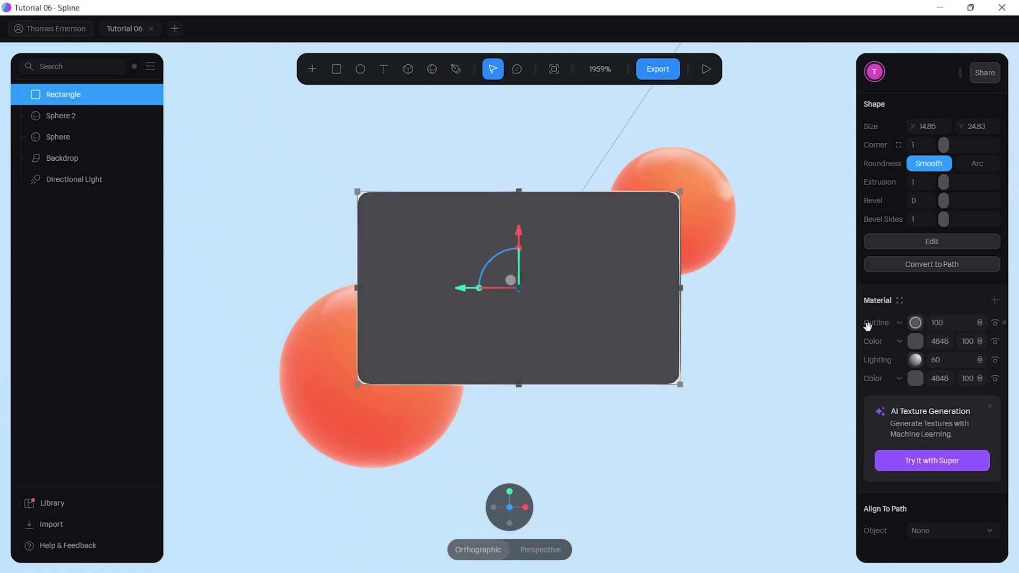
click(898, 341)
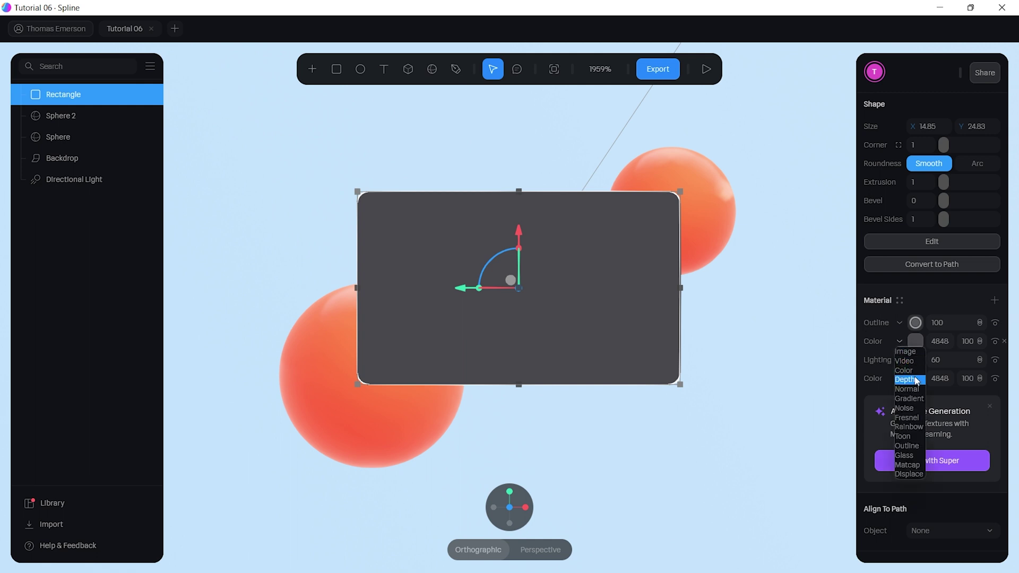
click(909, 419)
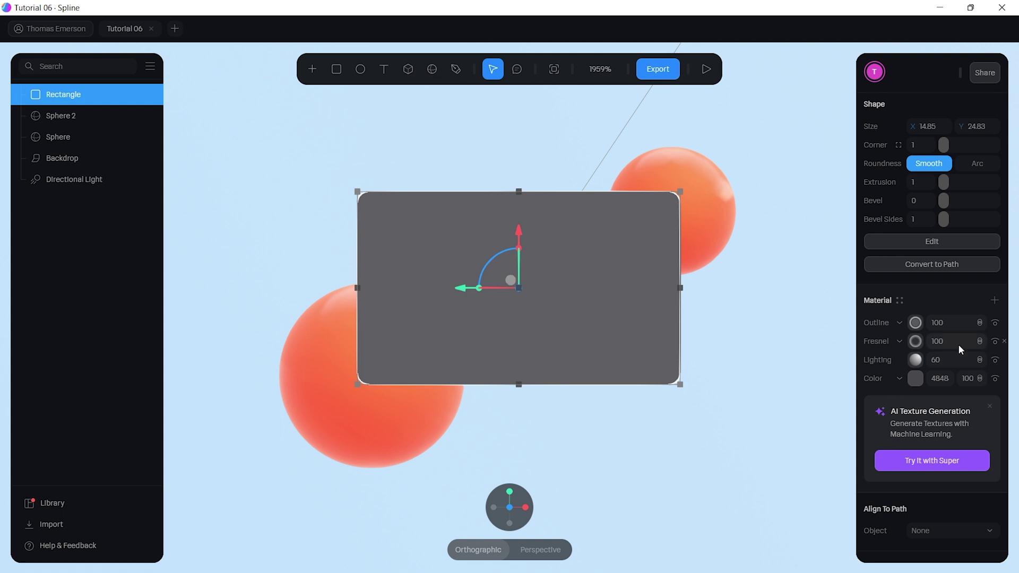
click(979, 341)
click(987, 375)
Set the Fresnel colour to black 000000 and its Bias to 0
click(917, 341)
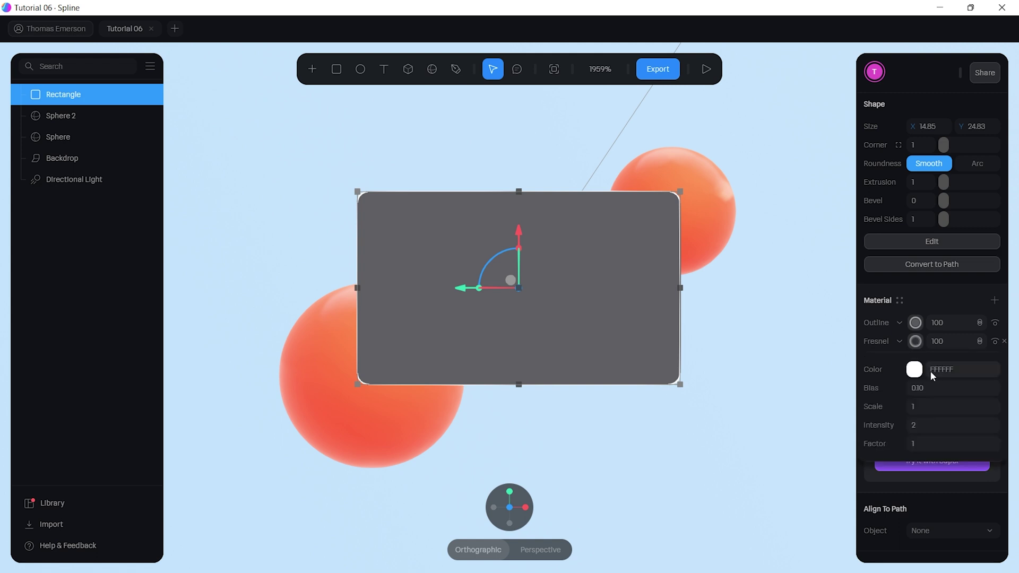
click(915, 369)
drag(902, 424, 812, 570)
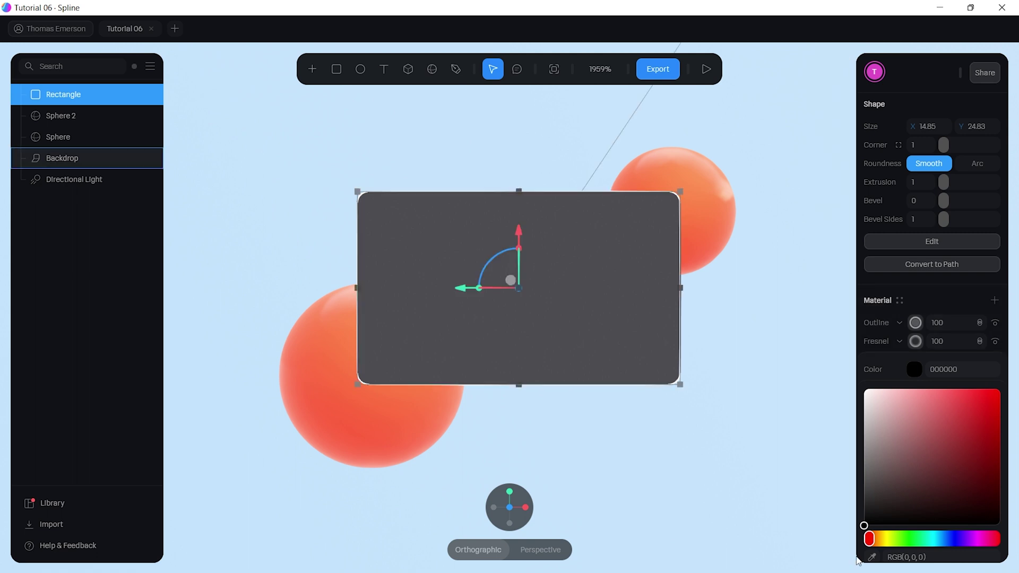
click(923, 372)
click(934, 389)
text(0)
click(915, 342)
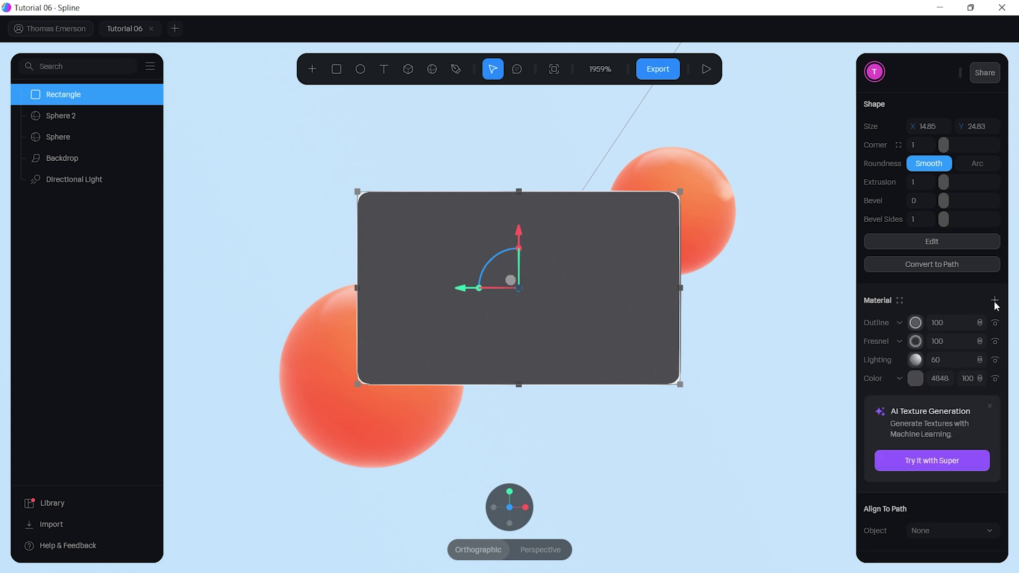
Add a Matcap layer between Fresnel and Lighting using the black matcap texture
click(995, 301)
drag(876, 323, 885, 361)
click(899, 360)
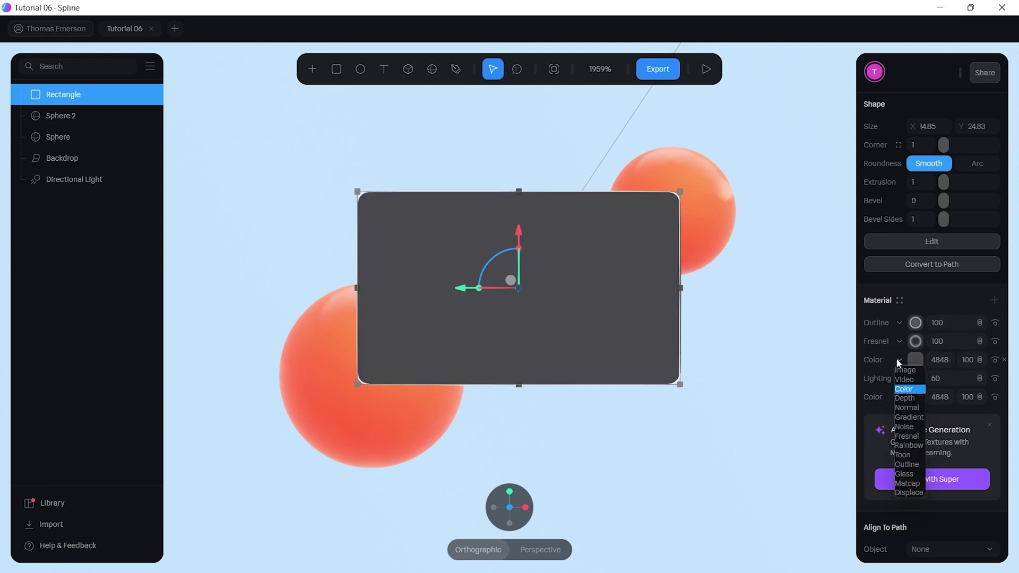
click(907, 484)
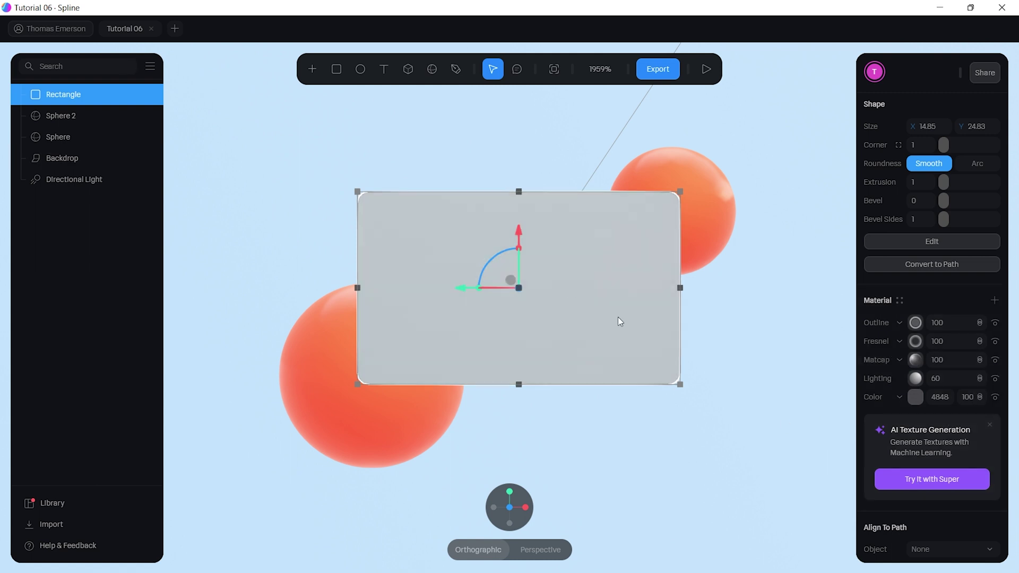
click(700, 383)
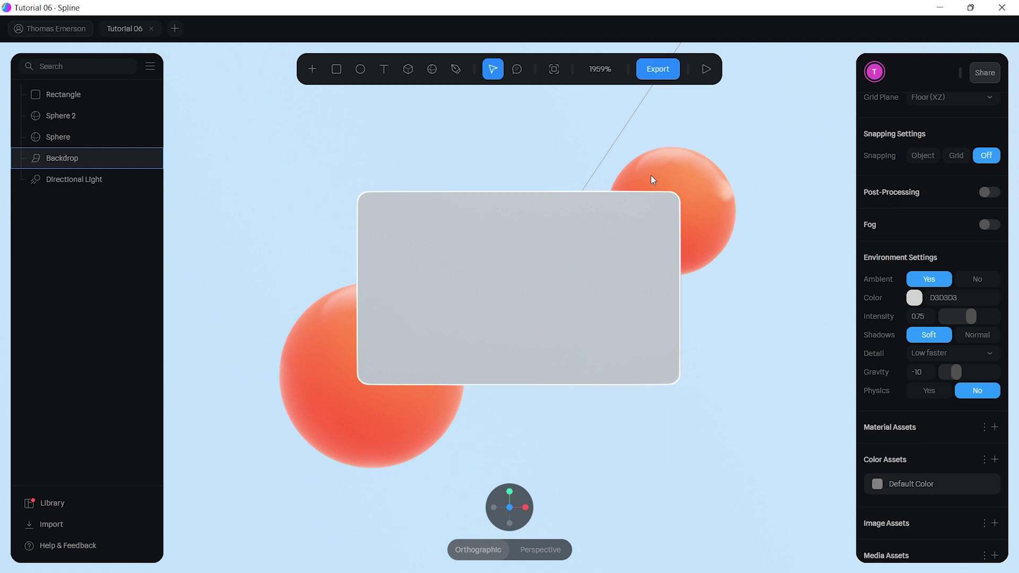
click(503, 316)
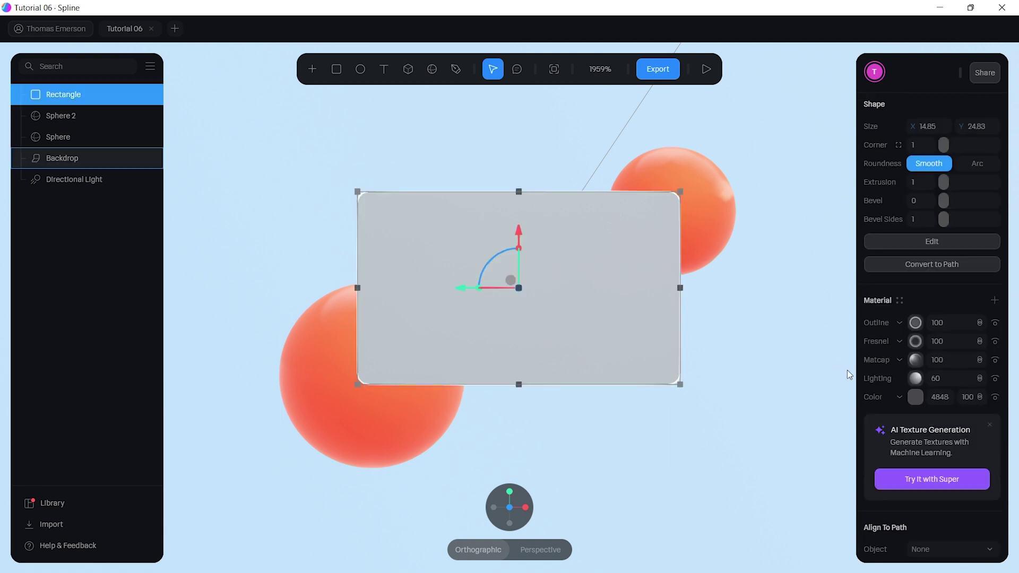
click(919, 364)
scroll(899, 428, down, 3)
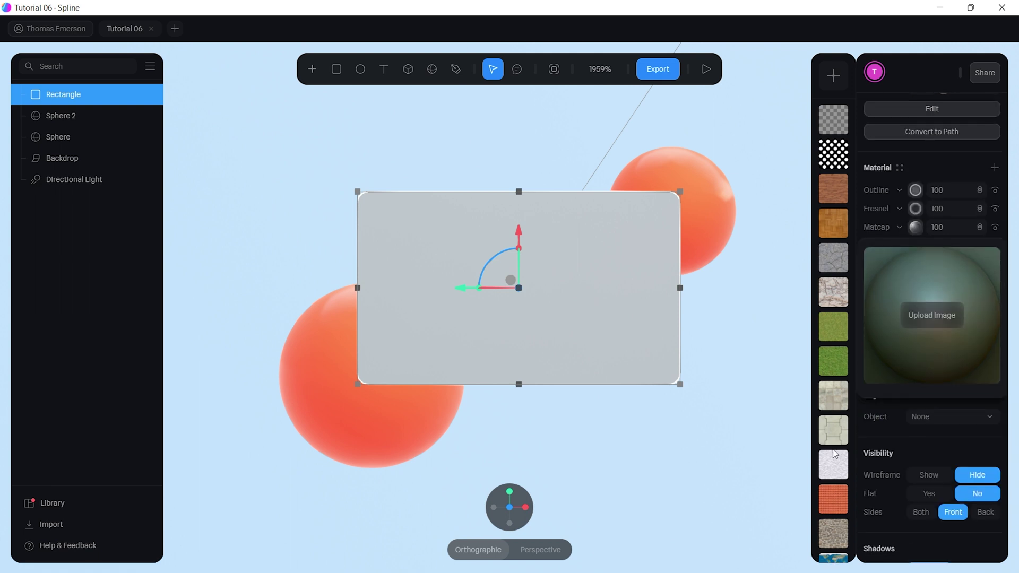
scroll(836, 460, down, 5)
click(844, 545)
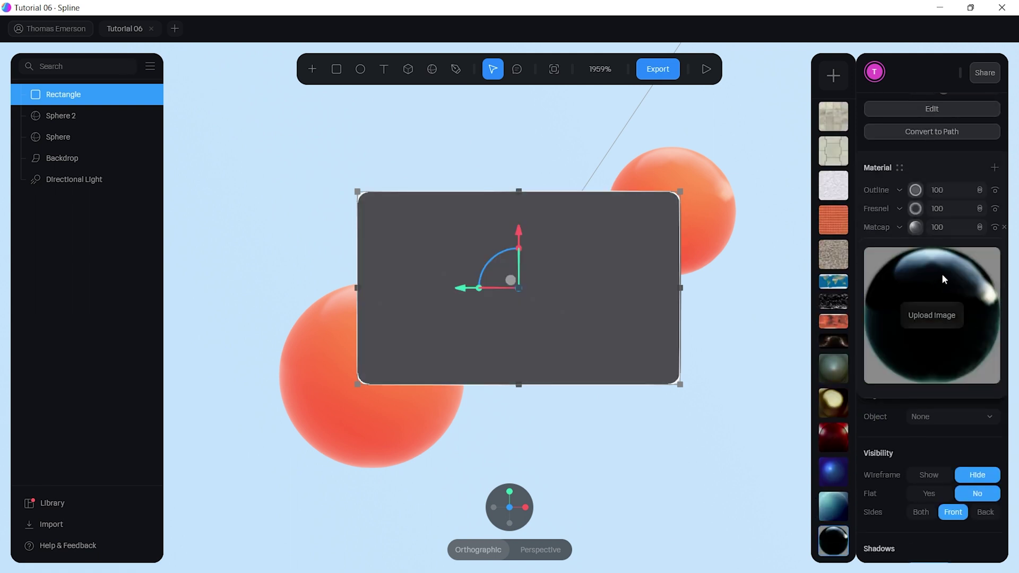
click(938, 336)
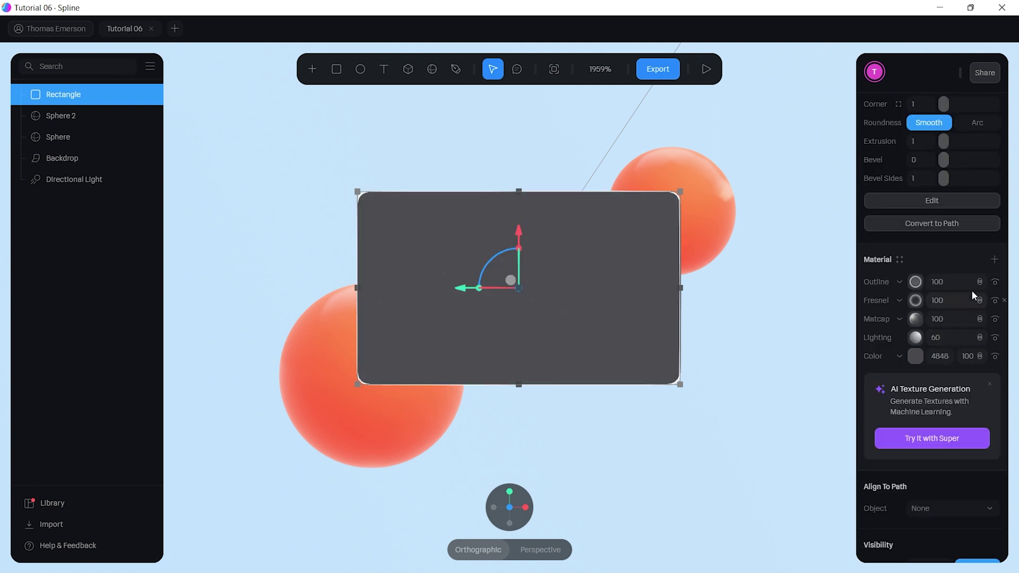
Add a Glass layer to the card and move it below Matcap
click(994, 260)
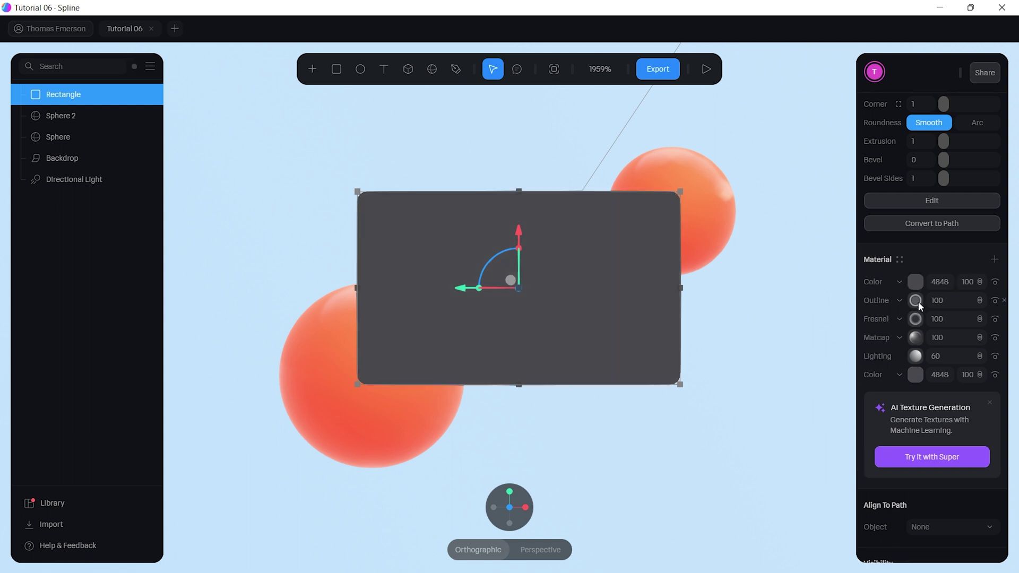
click(899, 283)
click(908, 424)
drag(885, 289, 886, 330)
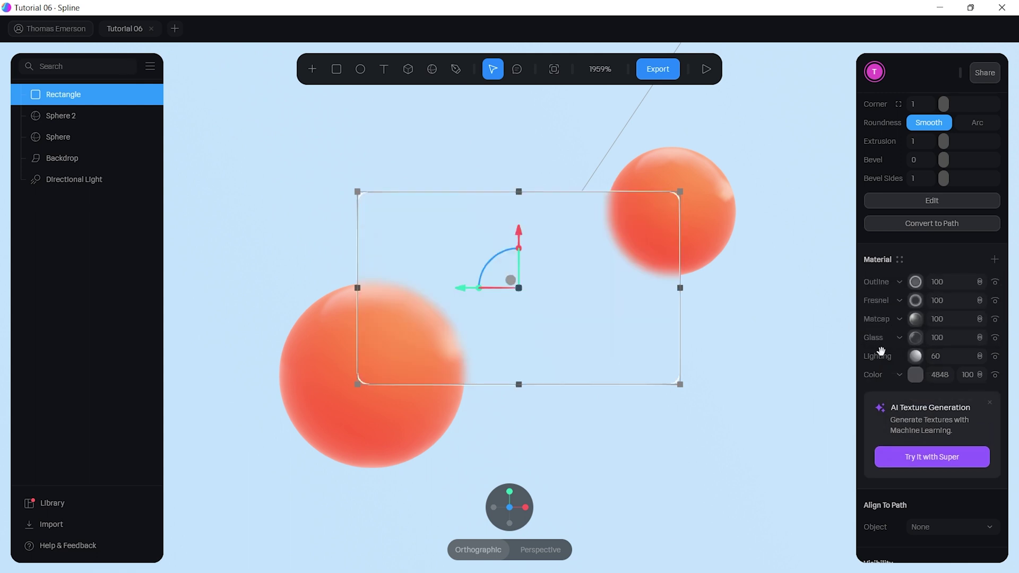
click(915, 338)
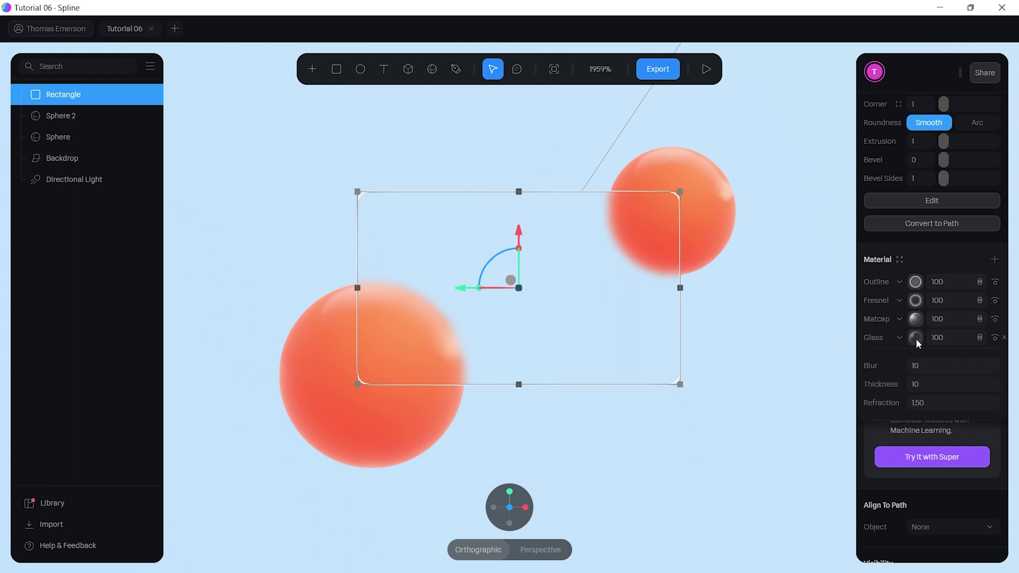
click(940, 367)
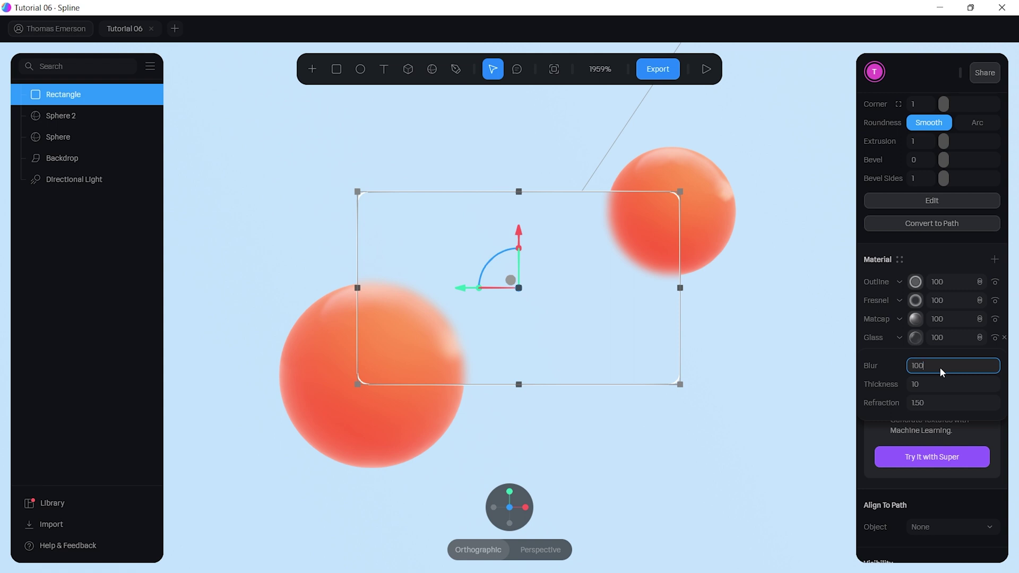
key(Return)
click(935, 391)
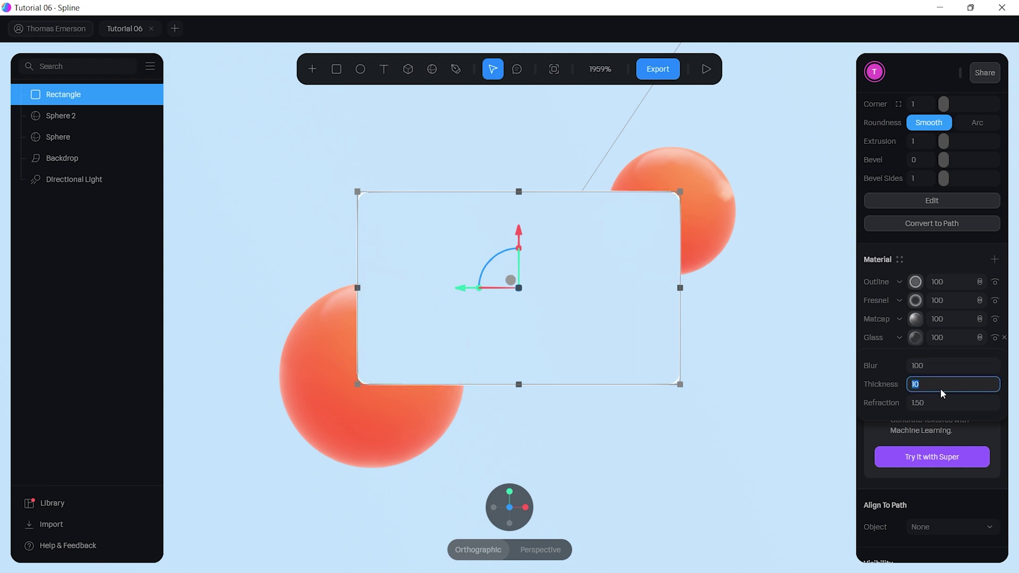
text(250)
key(Return)
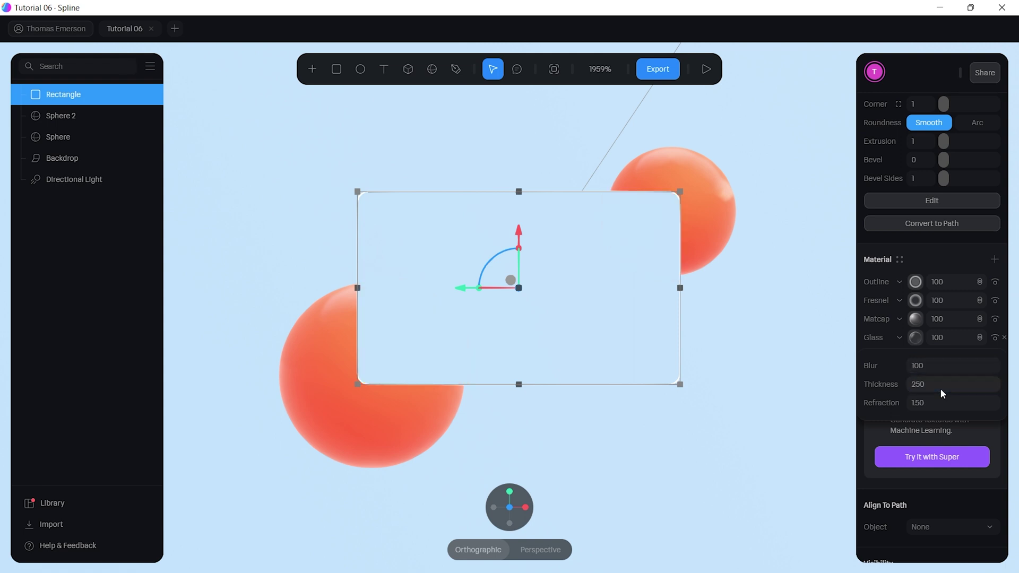
click(950, 402)
text(1.1)
key(Return)
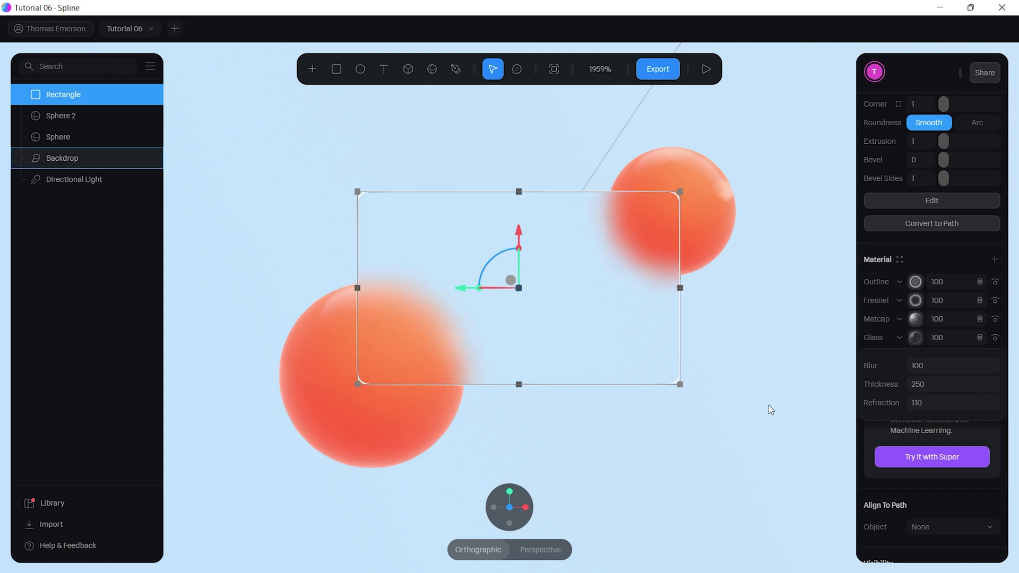
click(733, 406)
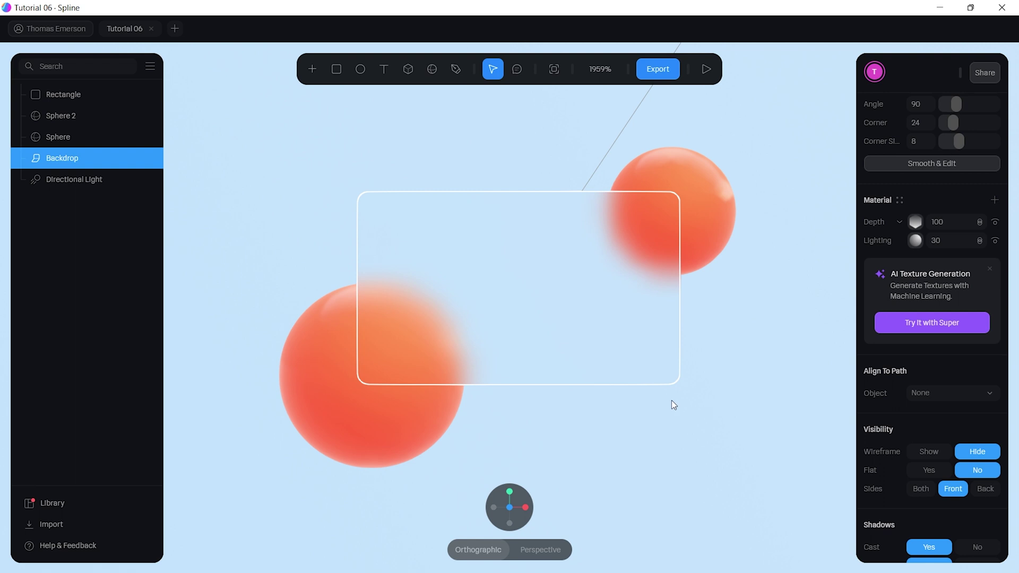
scroll(626, 419, down, 1)
scroll(576, 439, up, 3)
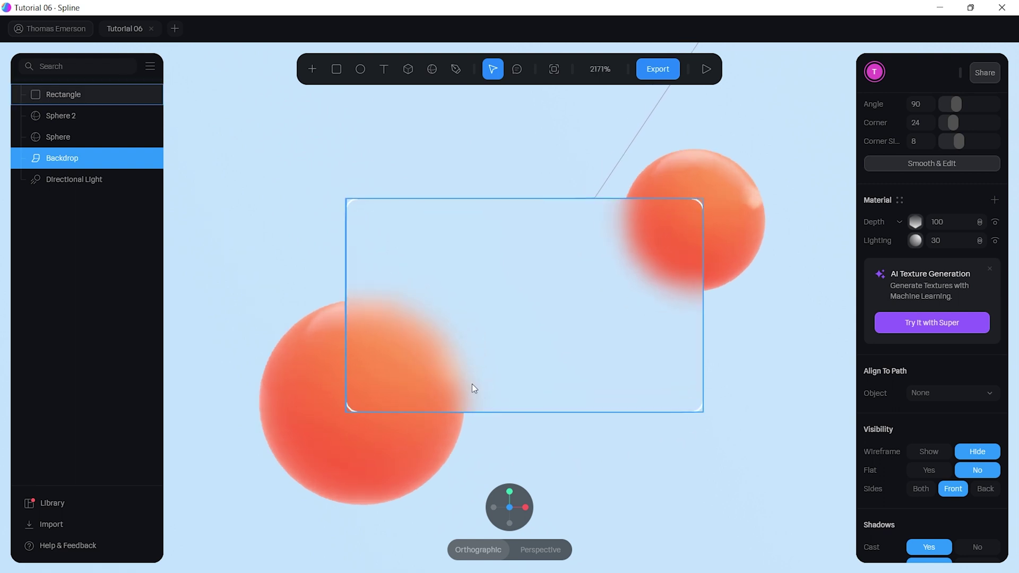
scroll(525, 446, down, 3)
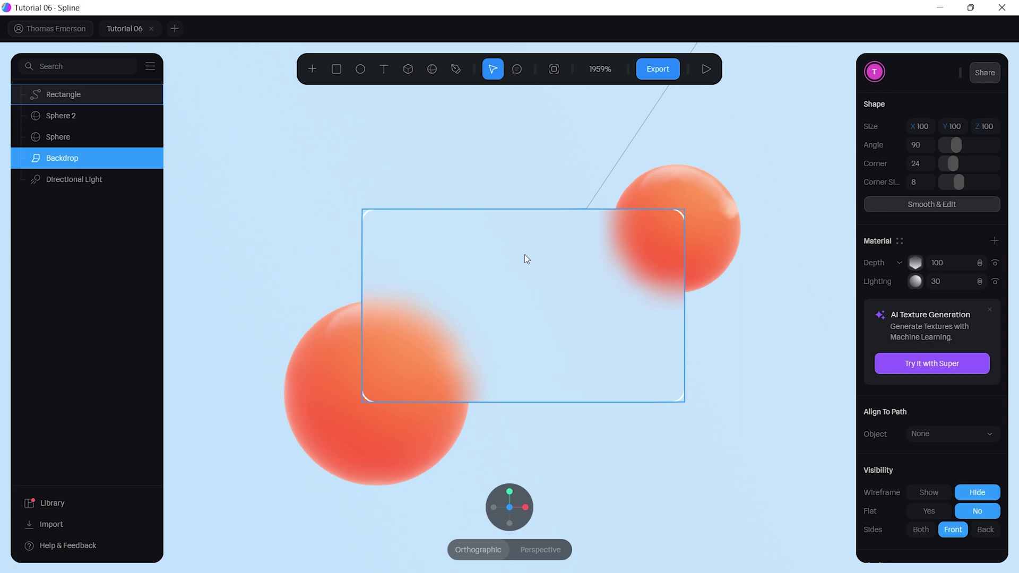
key(alt+Tab)
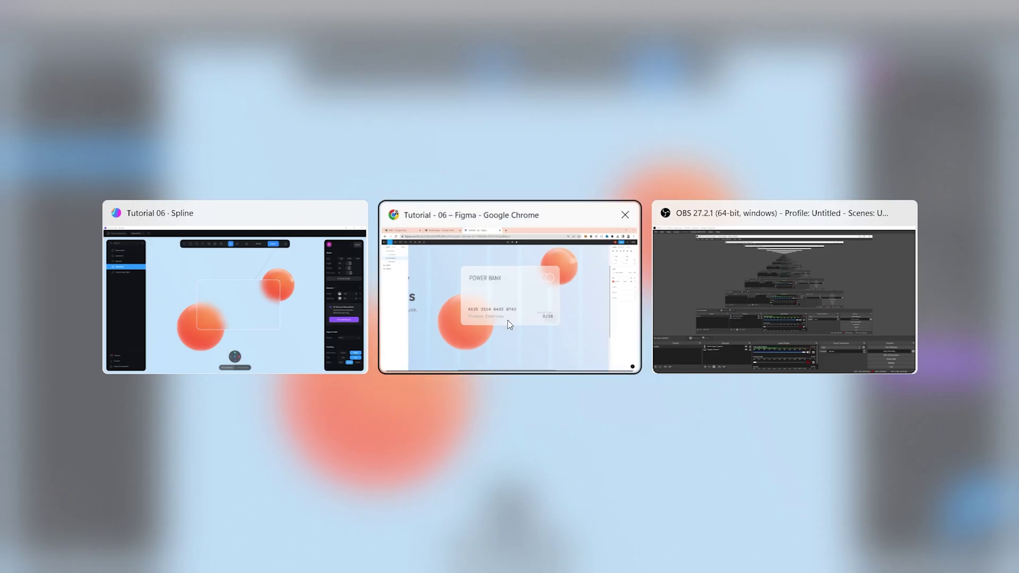
scroll(505, 359, up, 1)
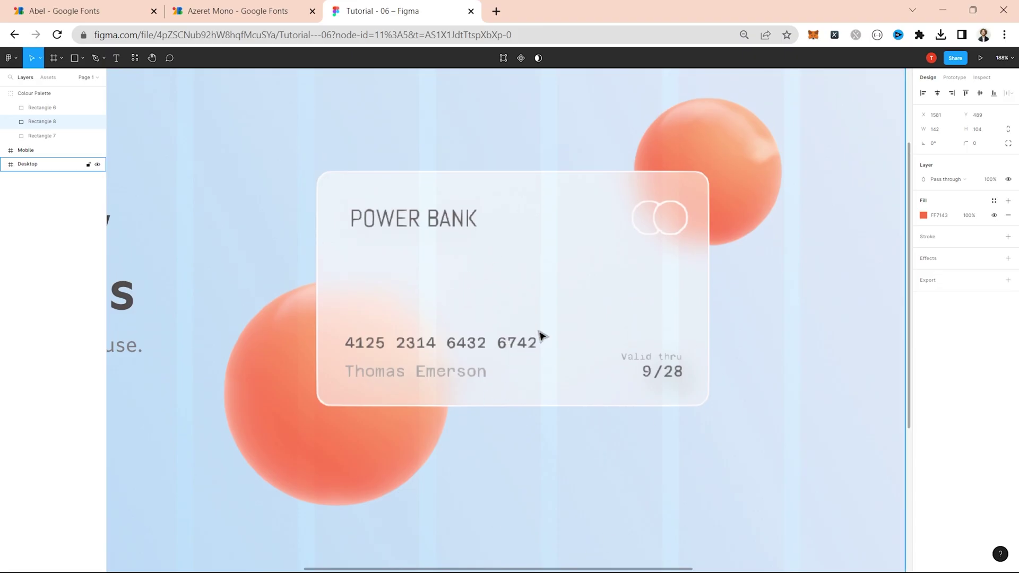
key(alt+Tab)
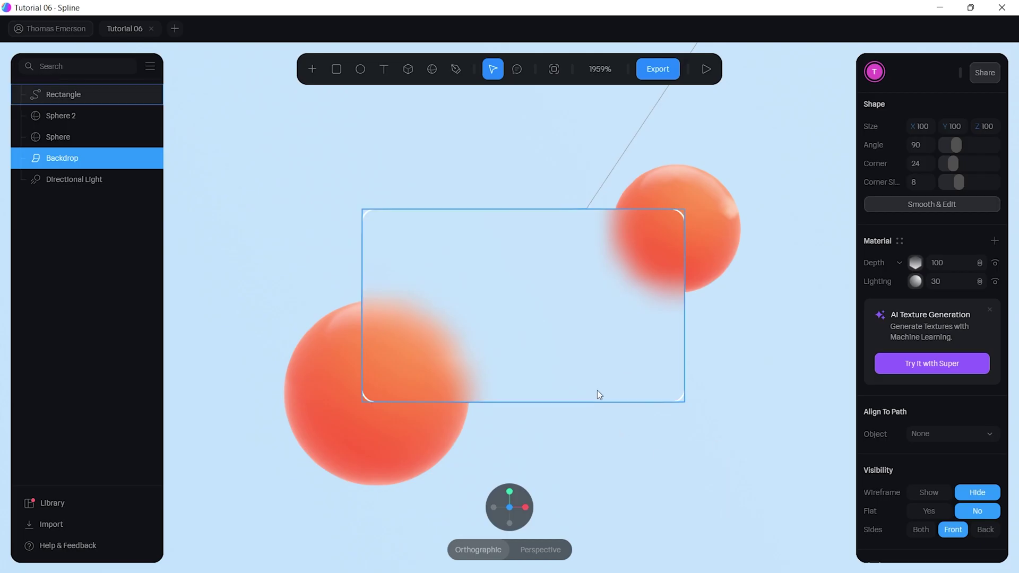
click(598, 393)
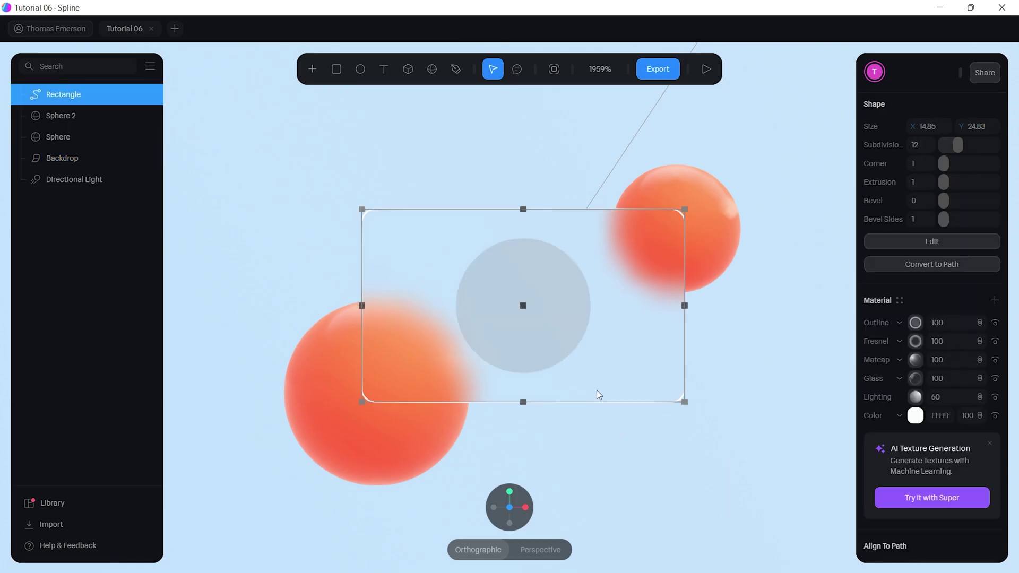
Swap the card's black matcap for the greenish one and deselect to view the frosted card
click(913, 360)
scroll(820, 455, down, 5)
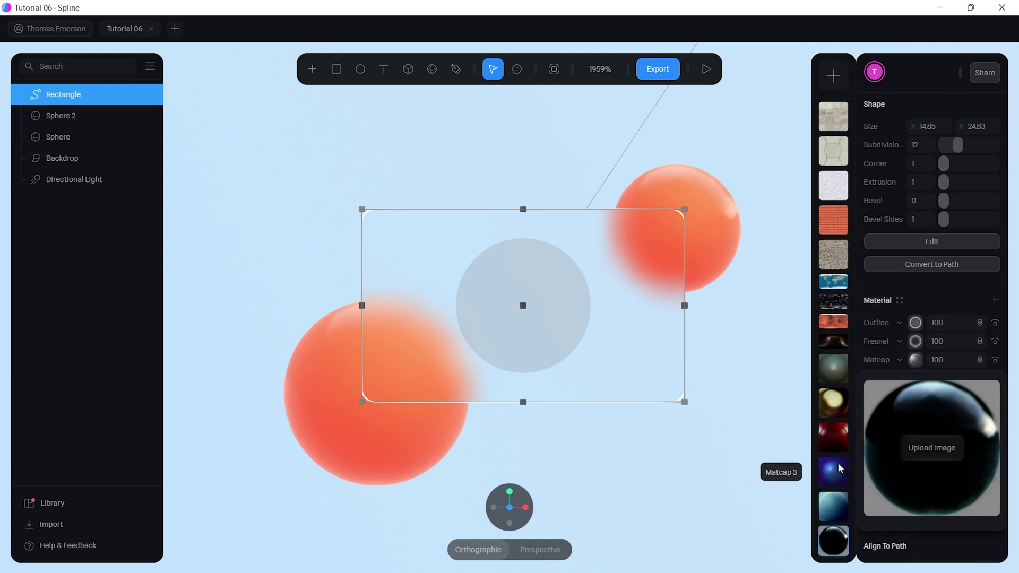
click(843, 371)
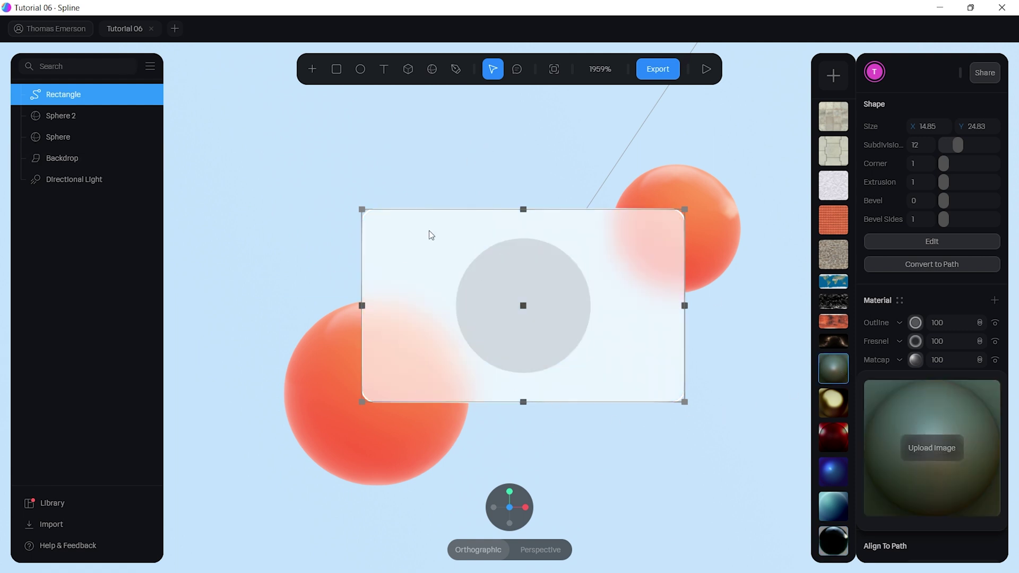
click(640, 463)
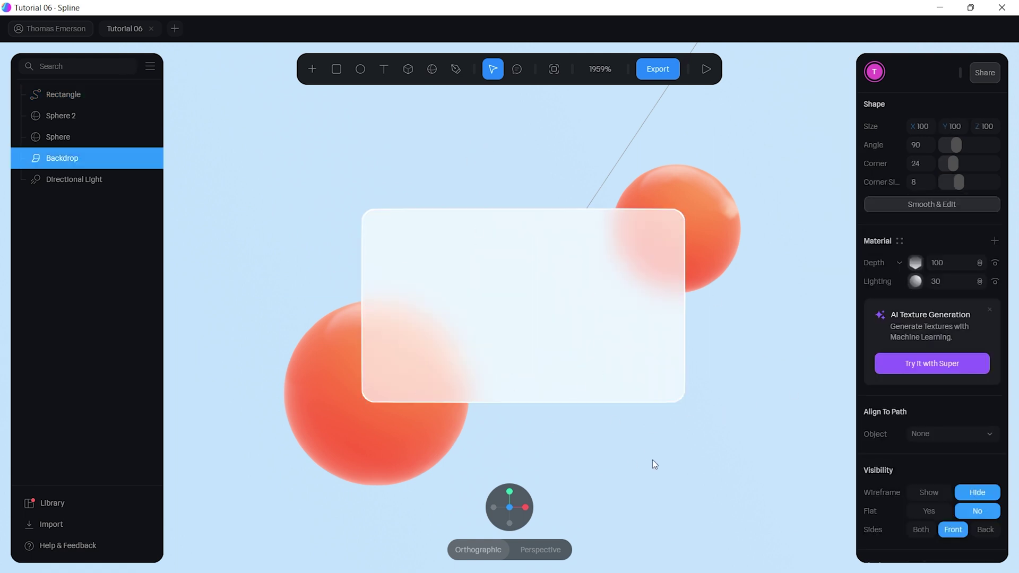
key(Escape)
scroll(652, 460, down, 2)
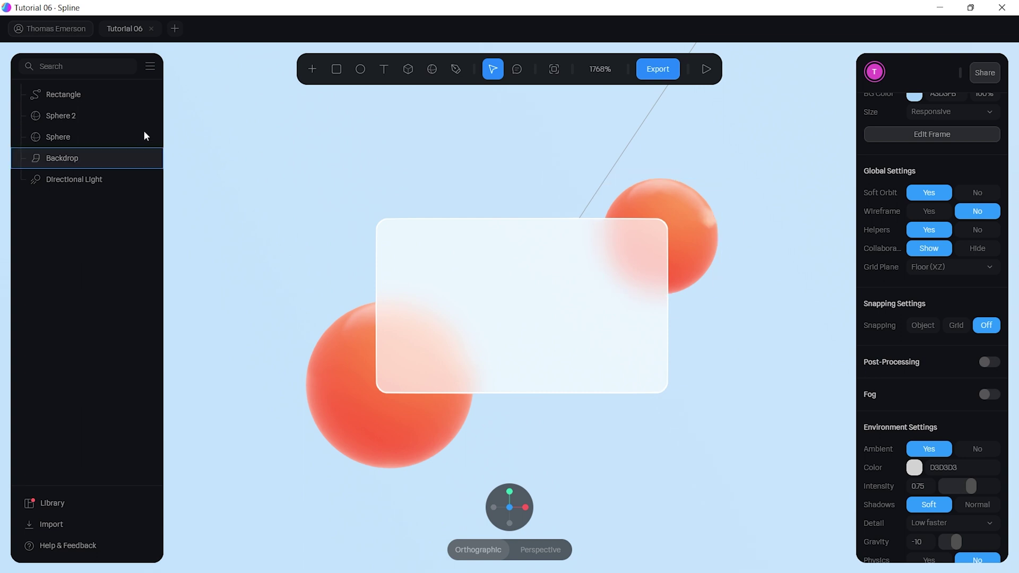
Select Sphere 2, Sphere and Rectangle and drag a corner handle to scale them up together
click(57, 115)
shift+click(68, 141)
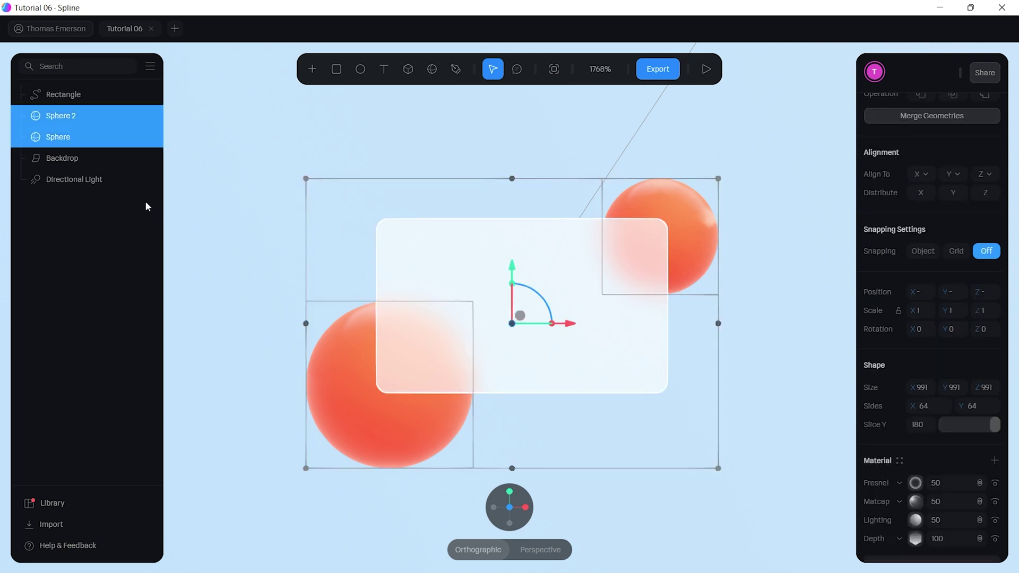
shift+click(76, 94)
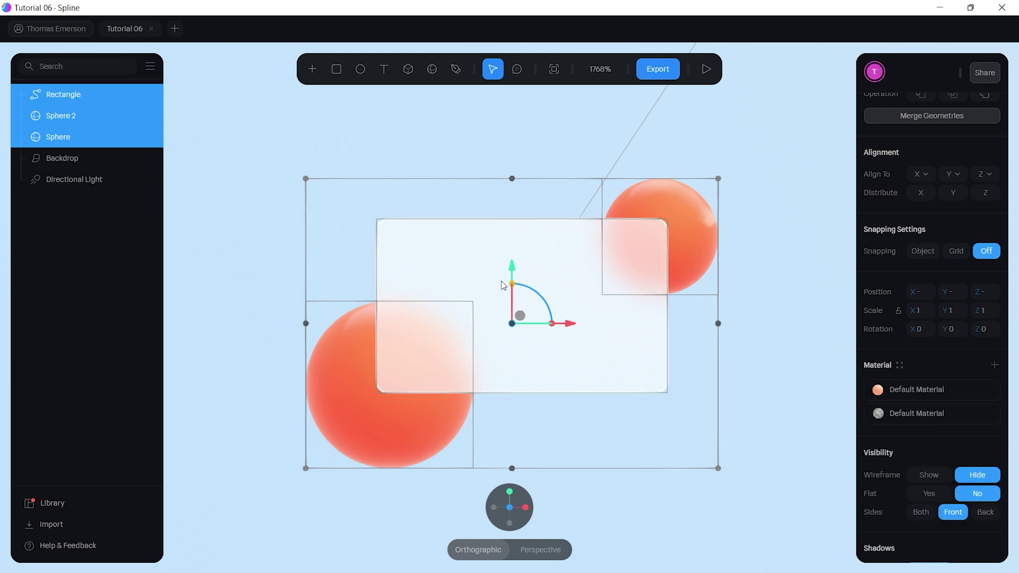
scroll(504, 289, down, 10)
drag(567, 357, 645, 417)
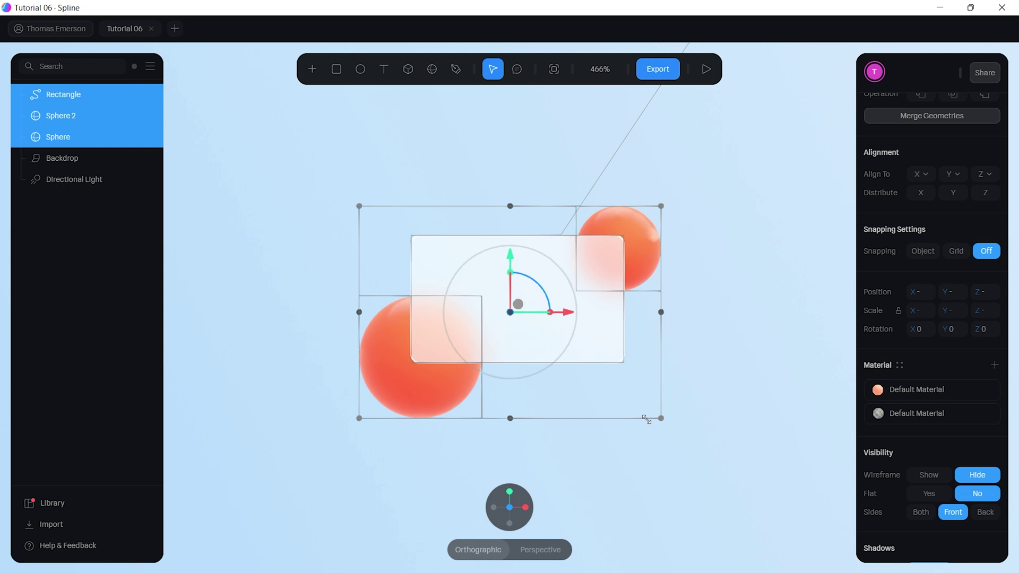
click(403, 138)
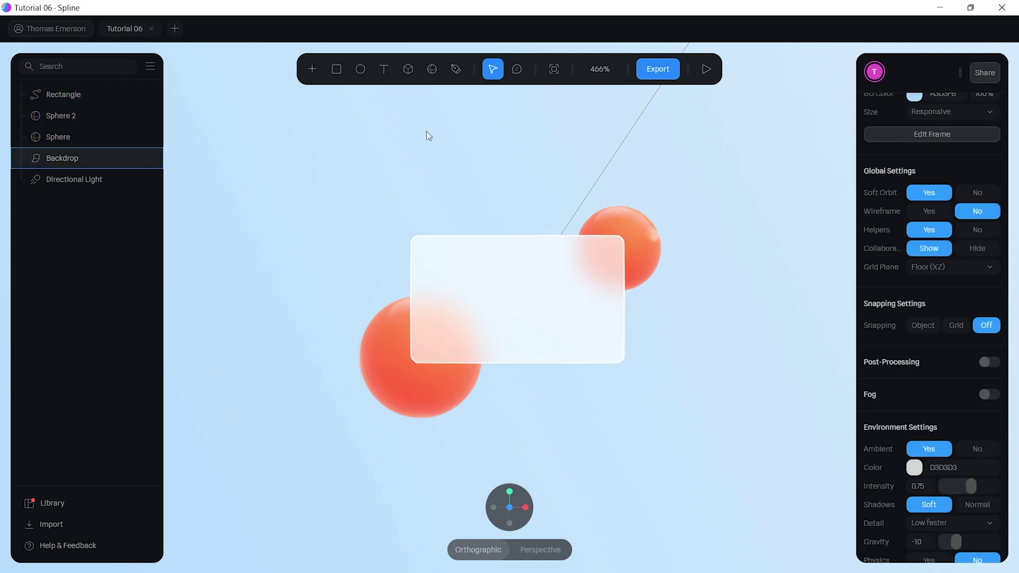
scroll(564, 328, up, 3)
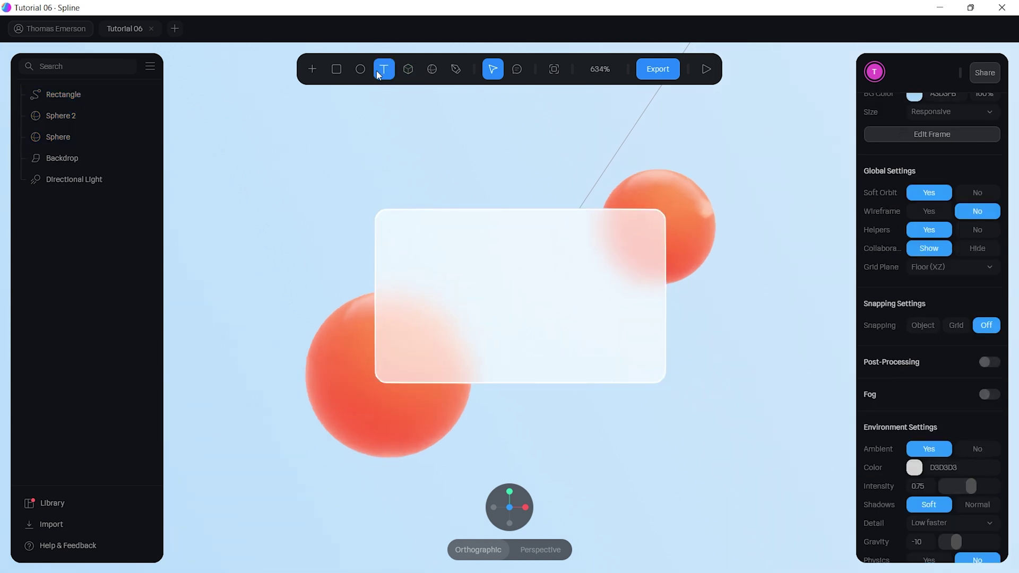
Draw a text box above the card containing the placeholder text 'Ssdass'
click(382, 70)
drag(287, 125, 622, 308)
text(S)
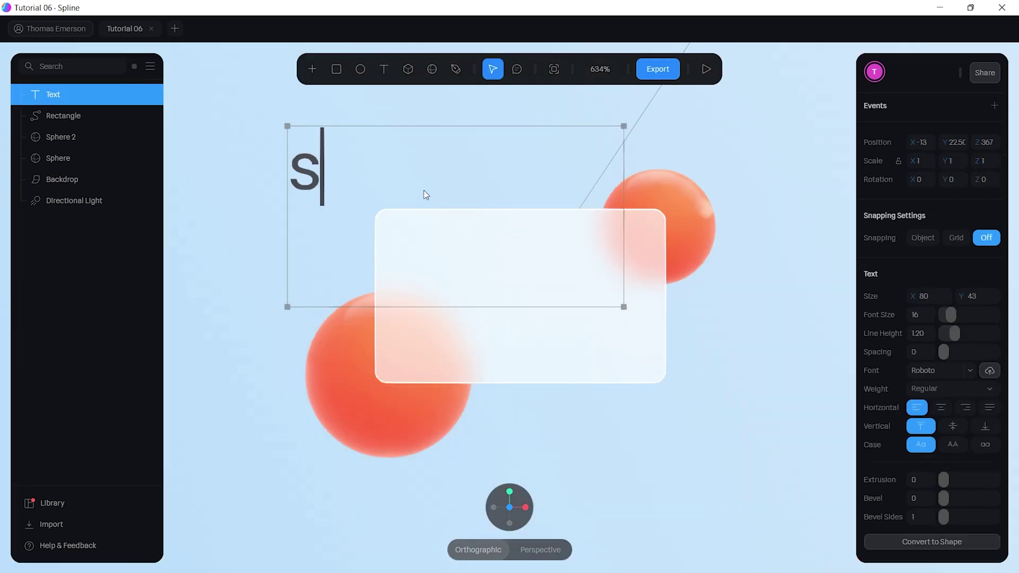
text(sdass)
key(Escape)
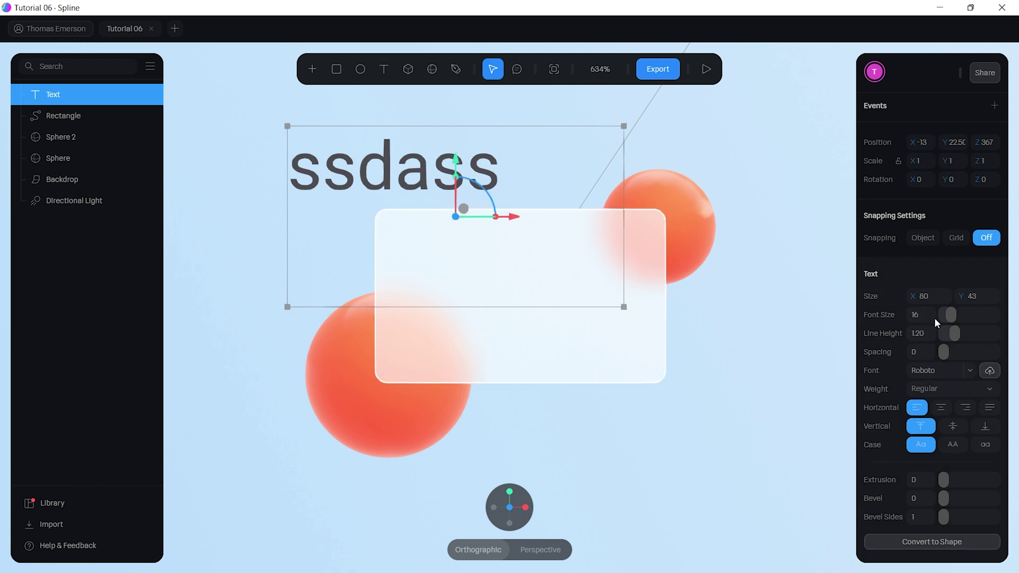
Set the text's font size to 3 and move it onto the card's lower left
text(1)
key(Return)
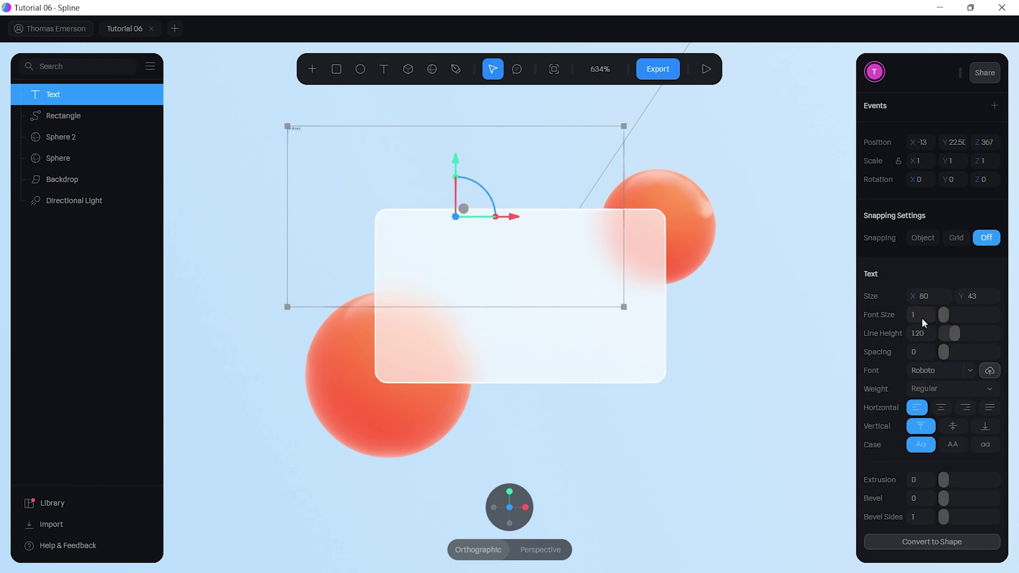
text(3)
drag(438, 127, 367, 206)
drag(313, 234, 441, 355)
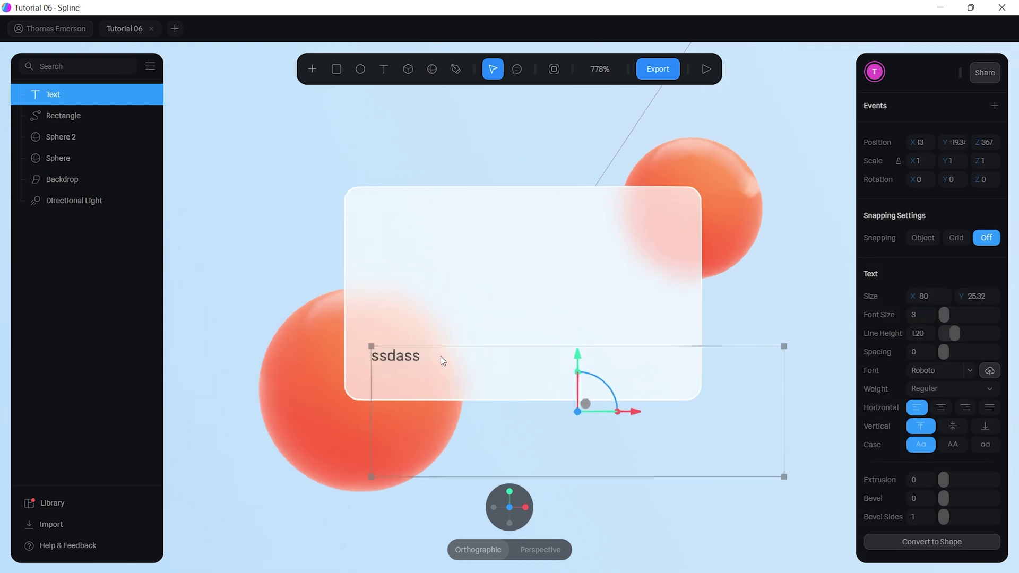
key(alt+Tab)
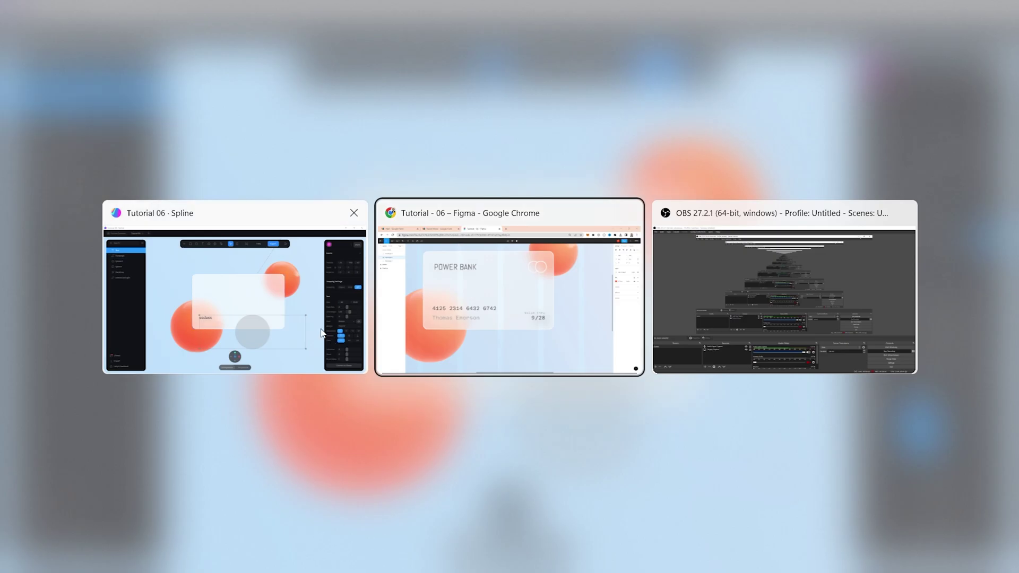
click(555, 297)
click(222, 7)
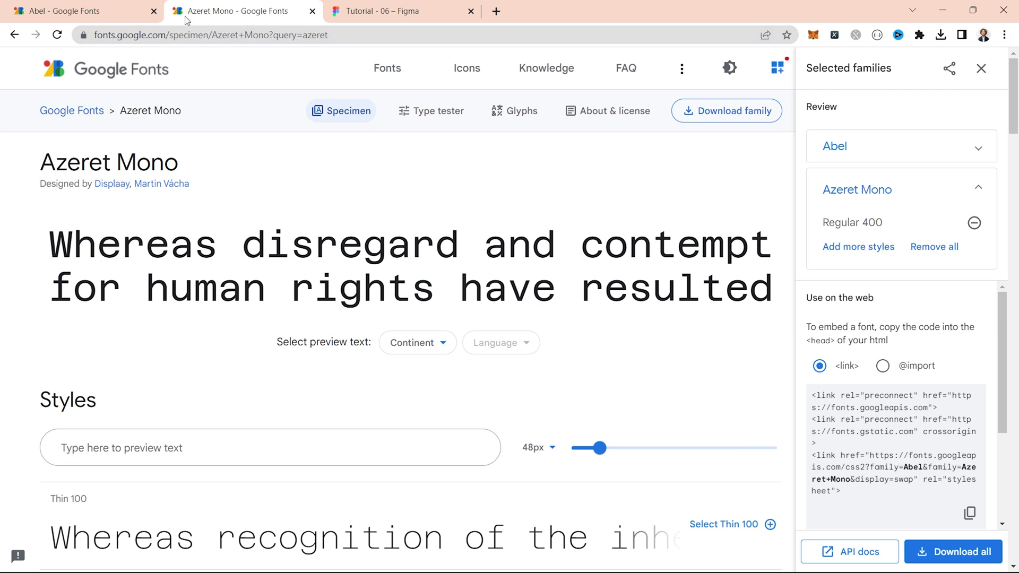
click(85, 10)
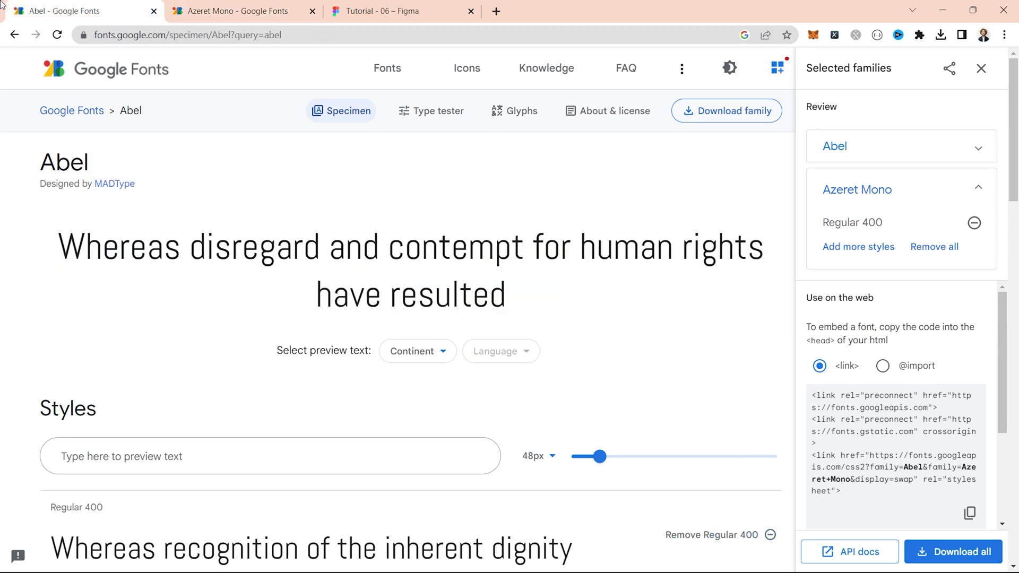
click(243, 4)
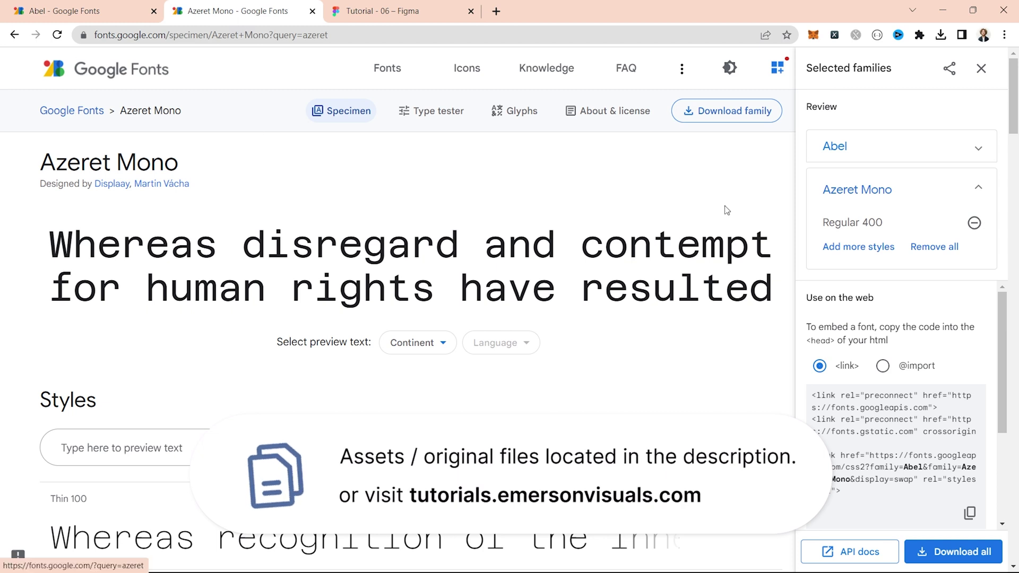
click(875, 151)
click(883, 254)
key(alt+Tab)
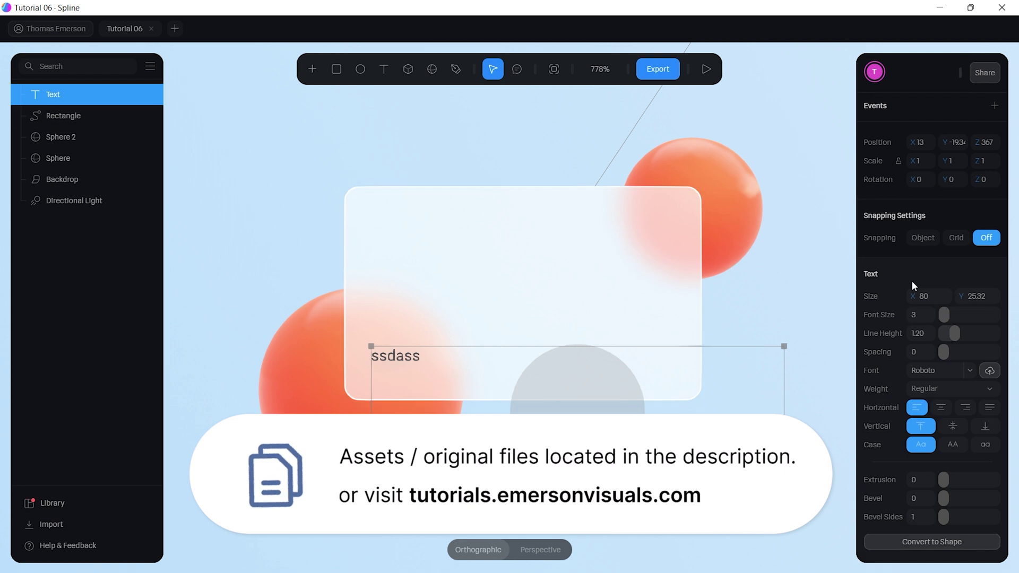
Switch the text font to Azeret Mono and replace its content with a sample 16-digit card number
click(926, 370)
text(Azeret Mono)
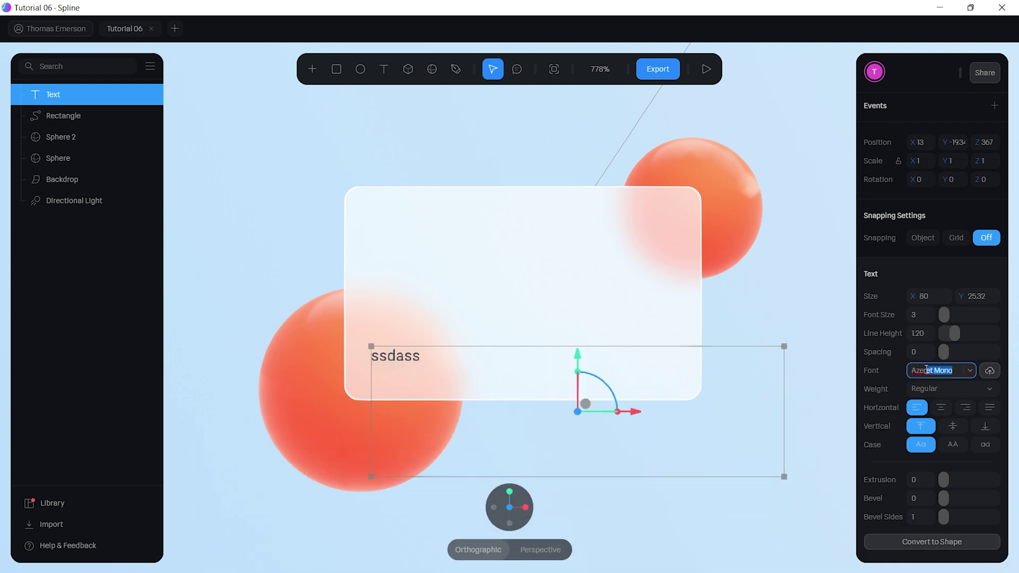
key(Return)
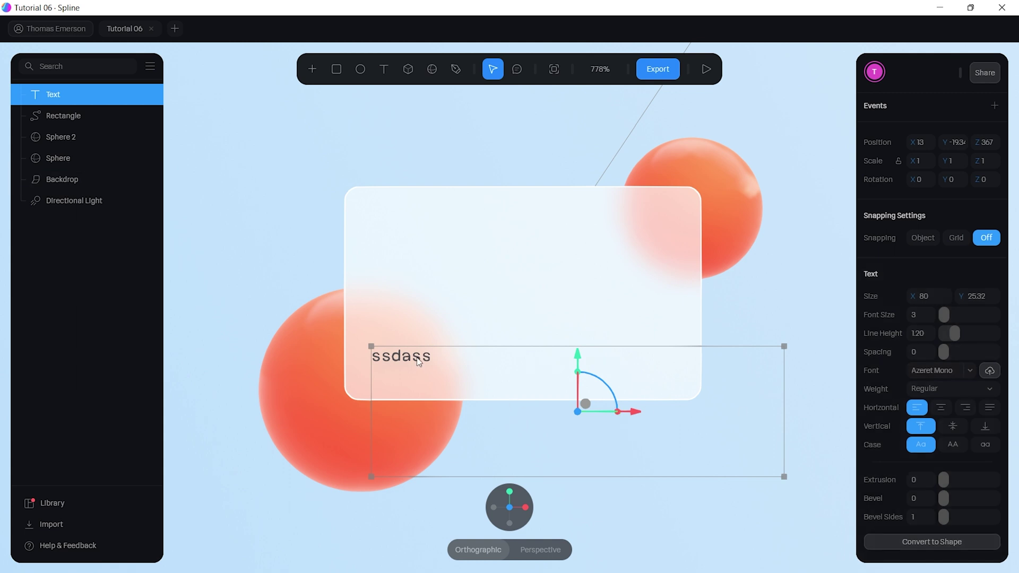
double_click(418, 362)
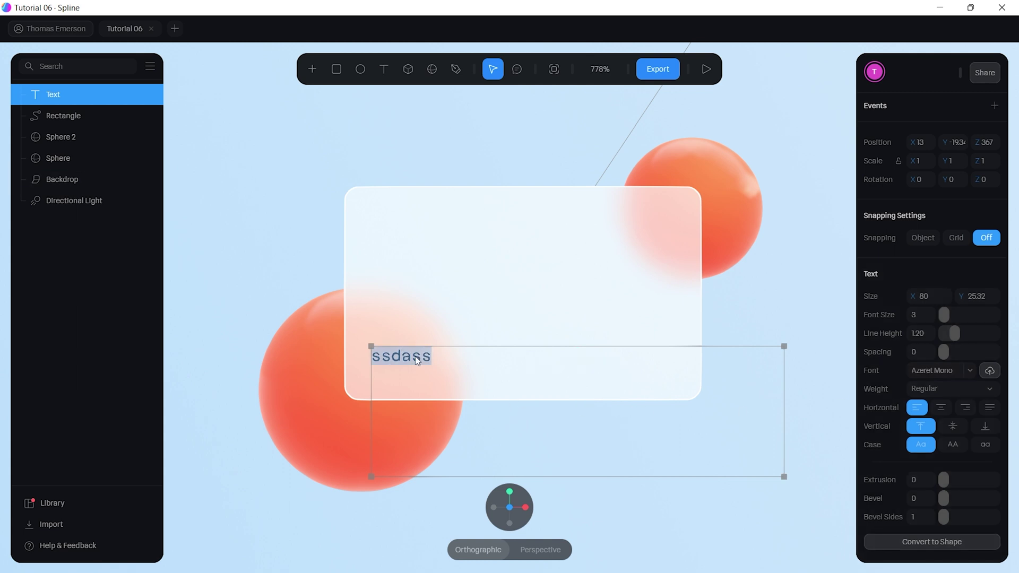
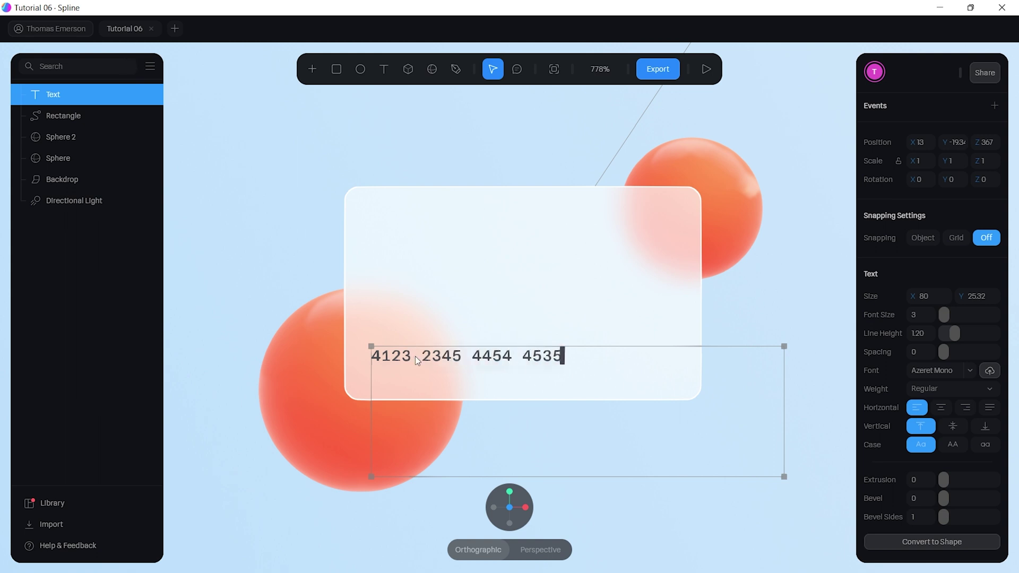
key(Escape)
Set the card number to font size 2.5 and trim its box to about 33.22 × 3.31
drag(489, 363, 483, 363)
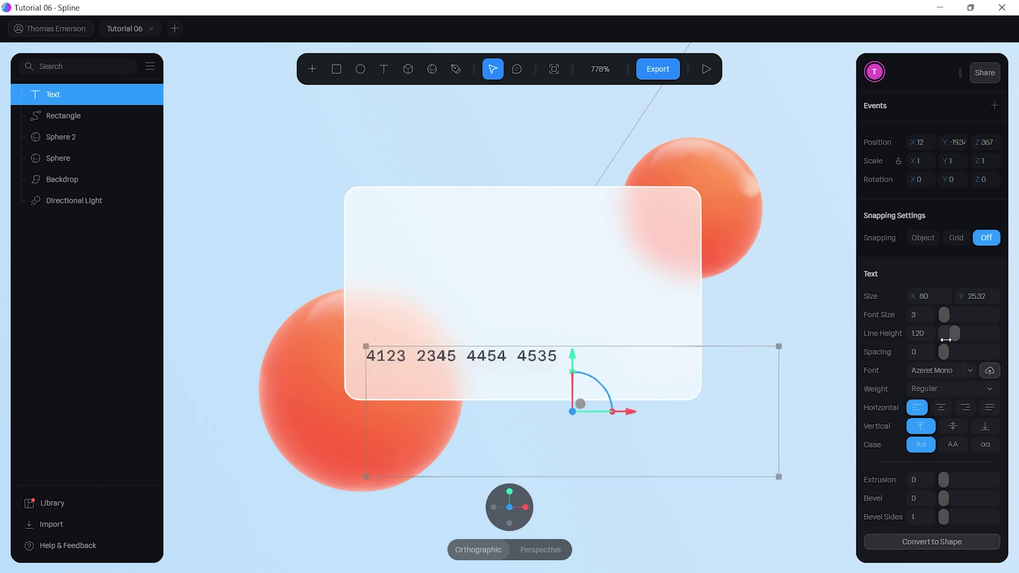
click(925, 316)
text(2.5)
key(Return)
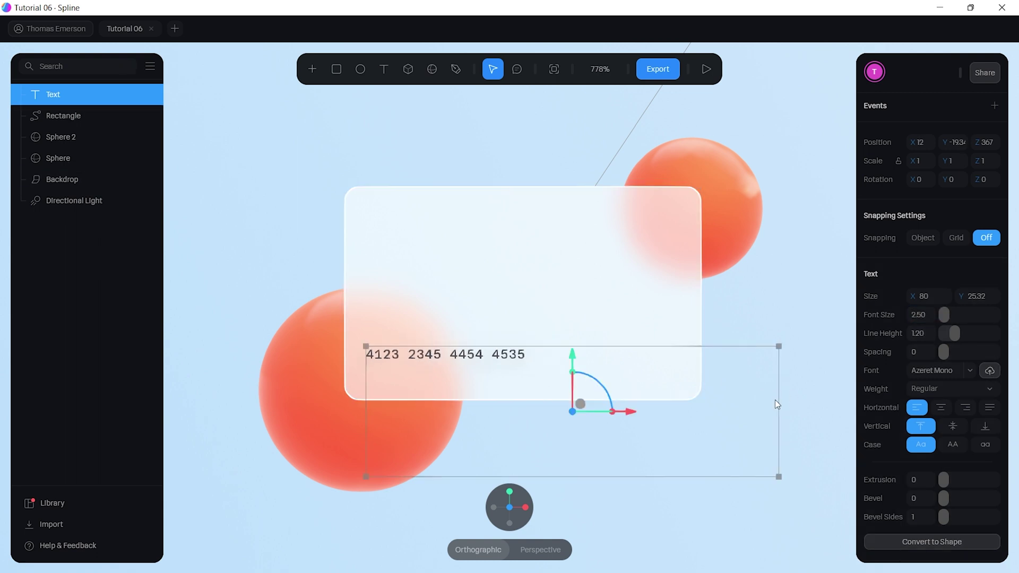
drag(779, 402, 537, 406)
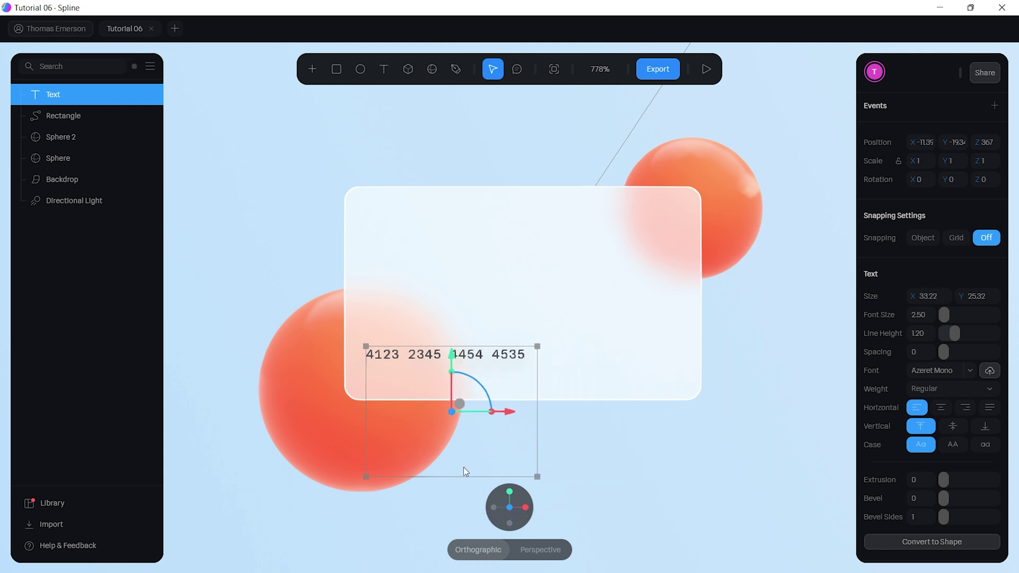
drag(455, 476, 455, 364)
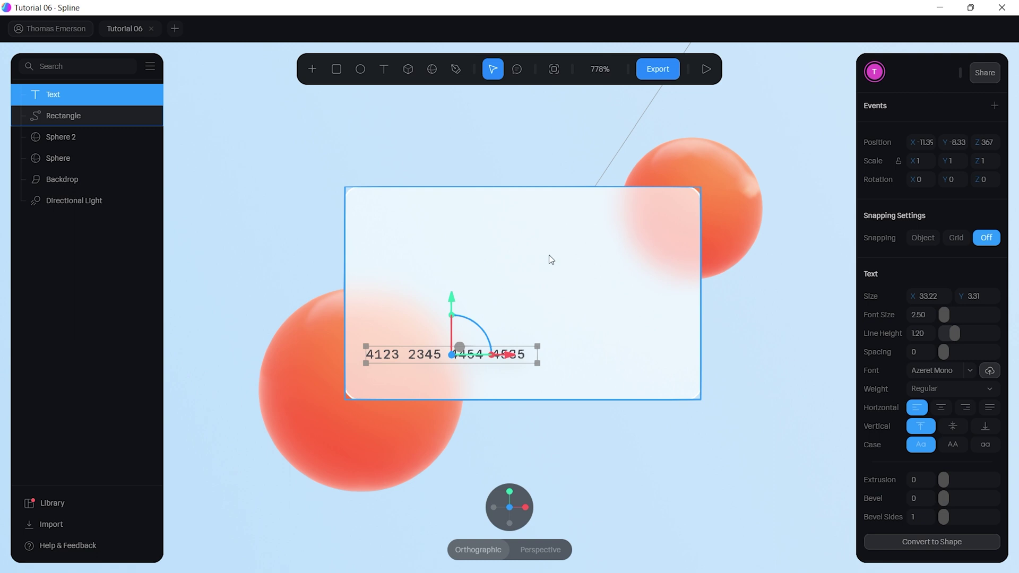
Duplicate the card-number text, move the copy below it, and type the cardholder's name
key(ctrl+d)
drag(451, 300, 451, 323)
double_click(389, 382)
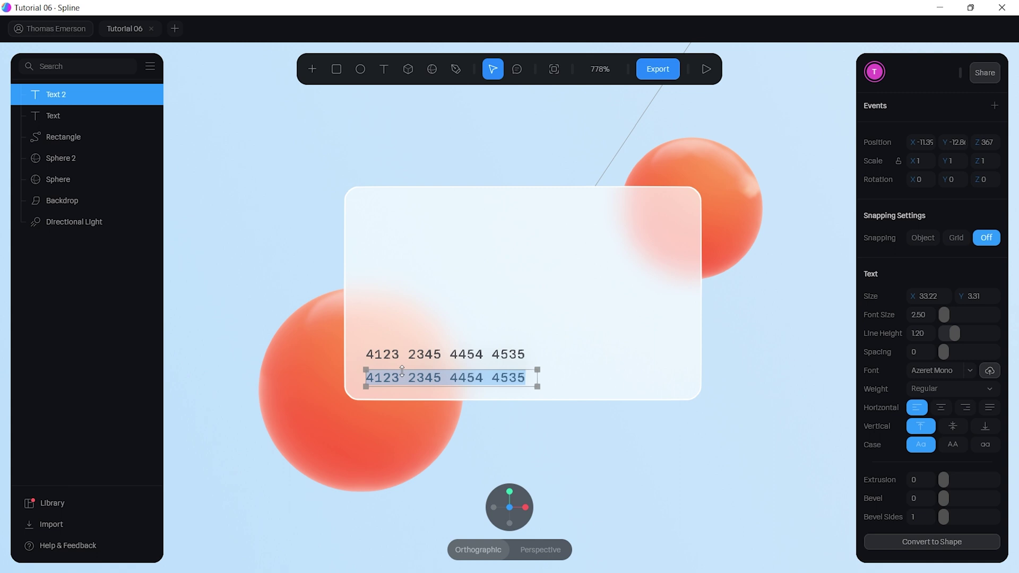
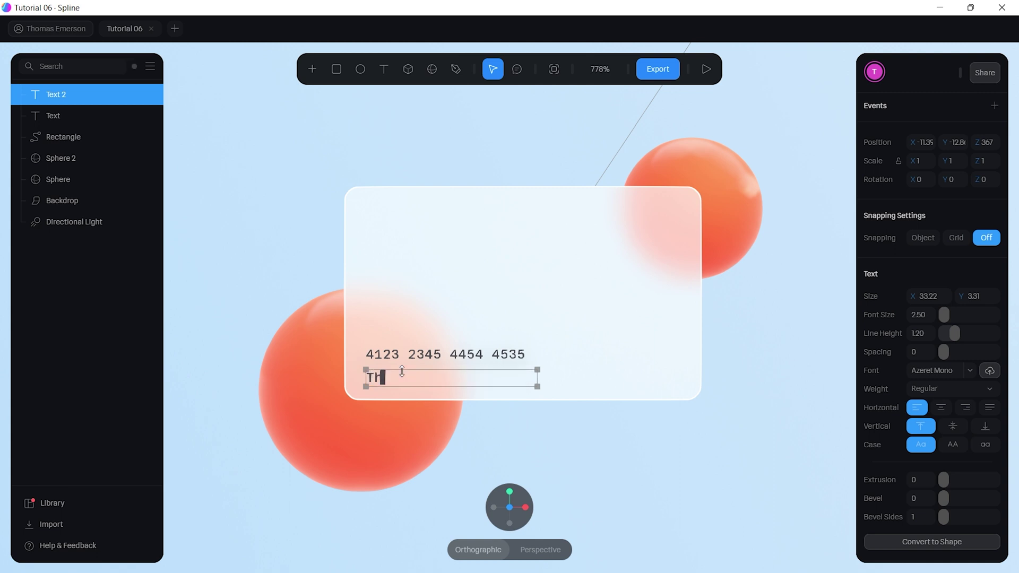
Raise the card number and name text lines together slightly on the card
key(Escape)
shift+click(399, 358)
drag(451, 312, 453, 303)
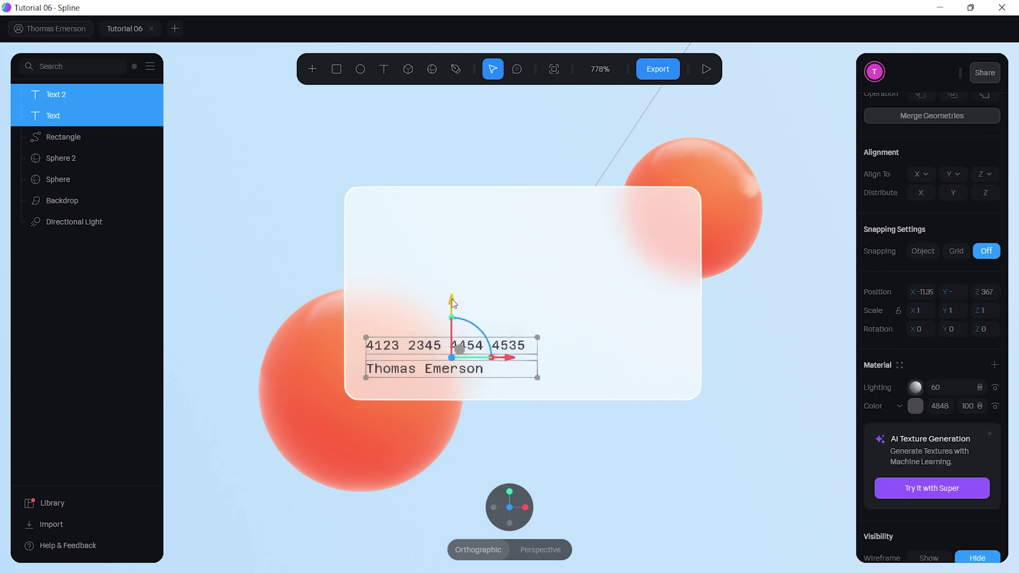
key(Escape)
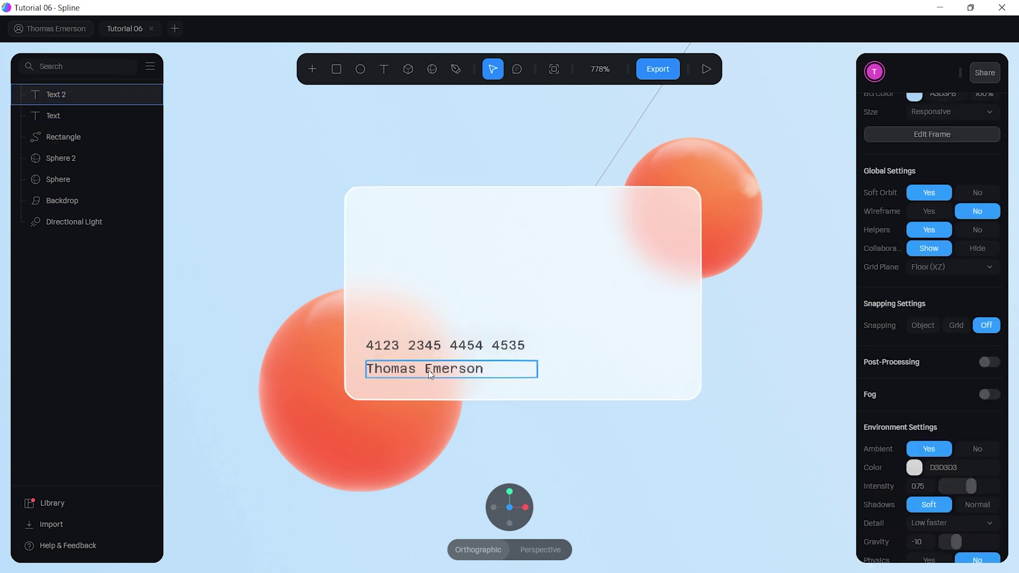
Lighten the cardholder name text colour to a mid grey
click(428, 370)
scroll(884, 371, down, 4)
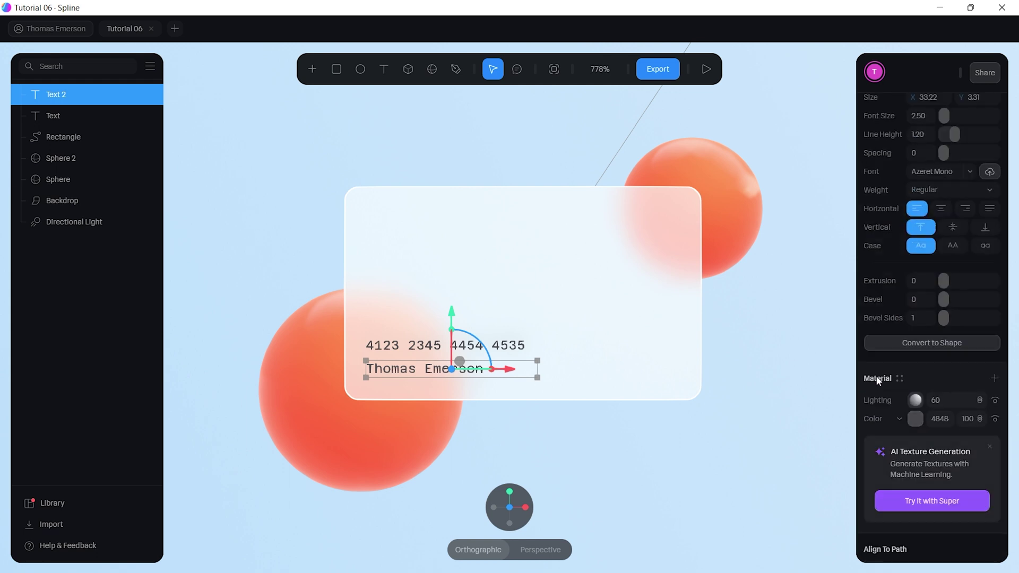
click(915, 419)
scroll(903, 427, down, 3)
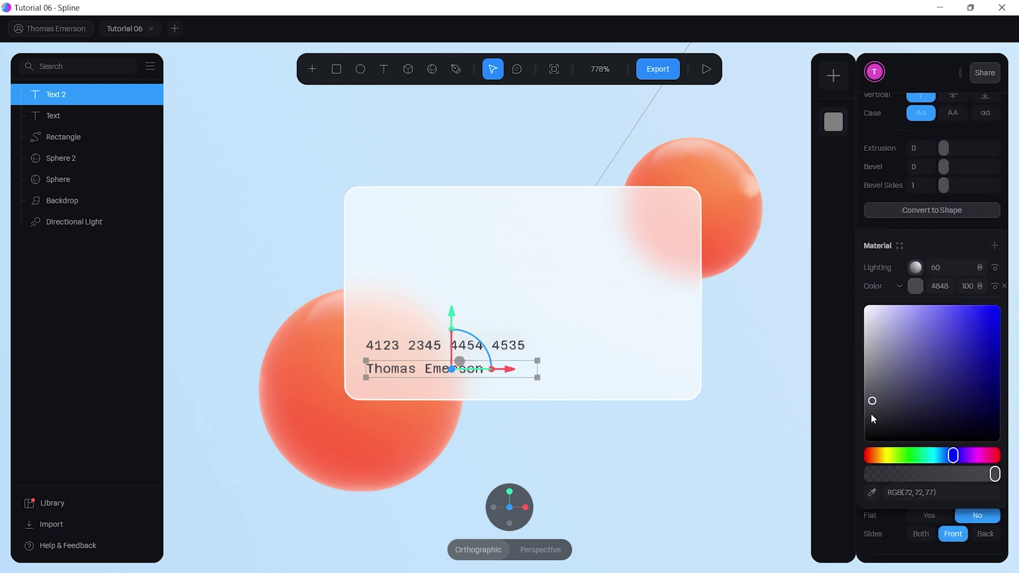
drag(872, 402, 863, 364)
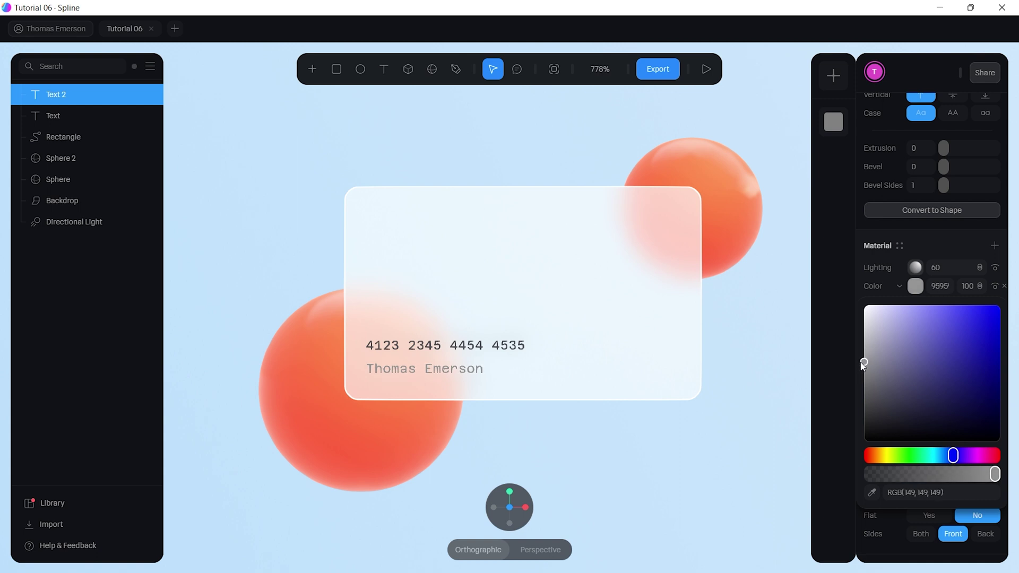
click(735, 389)
Create a new material named 'grey' for the cardholder name text
click(483, 371)
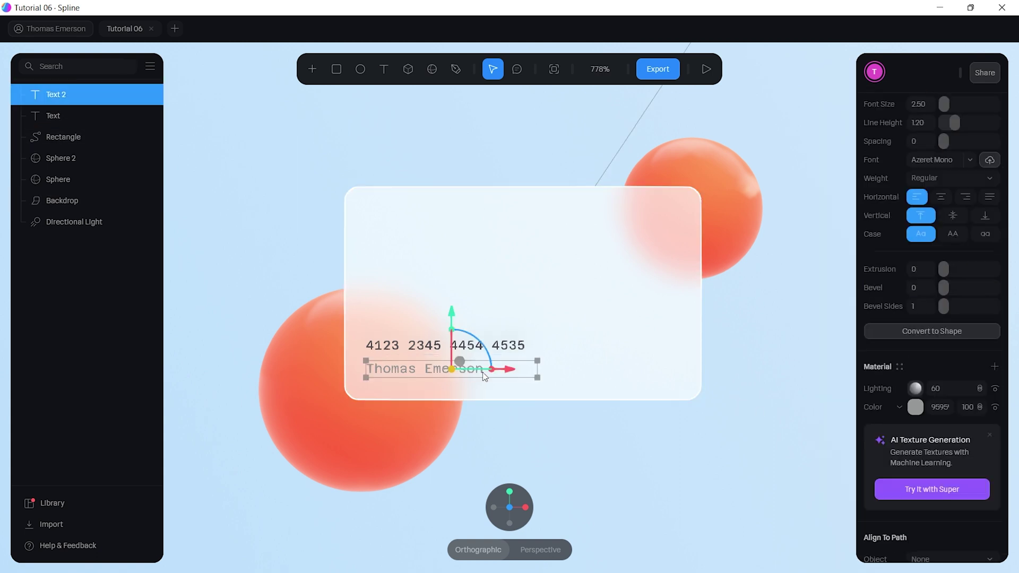
click(996, 368)
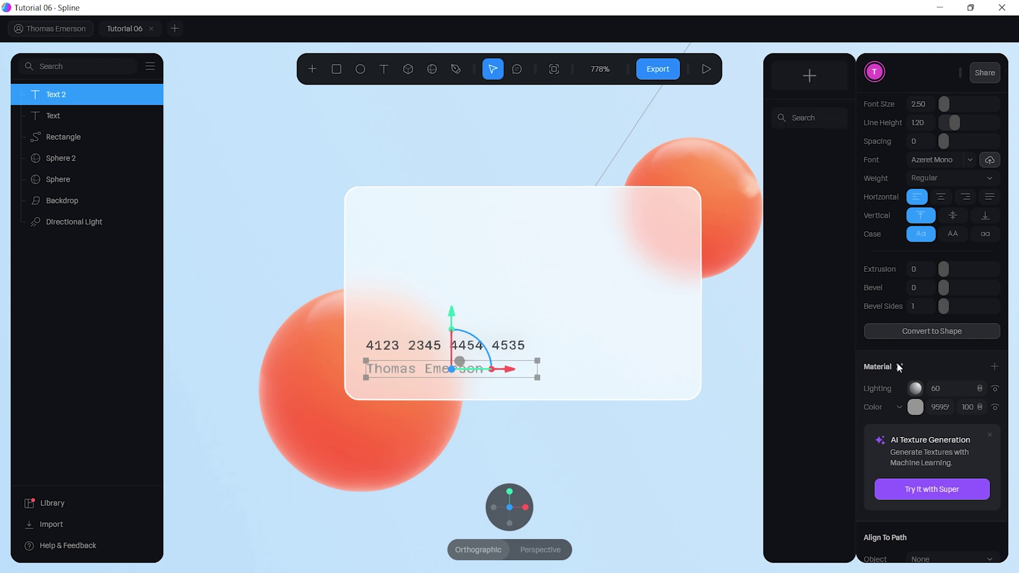
click(809, 76)
double_click(816, 152)
text(grey)
key(Return)
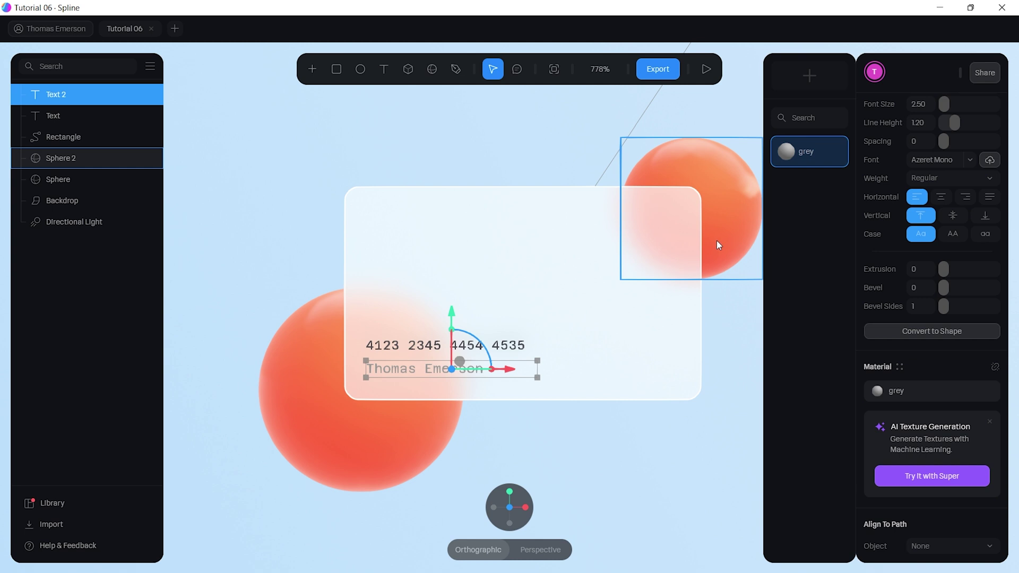
key(Escape)
click(444, 350)
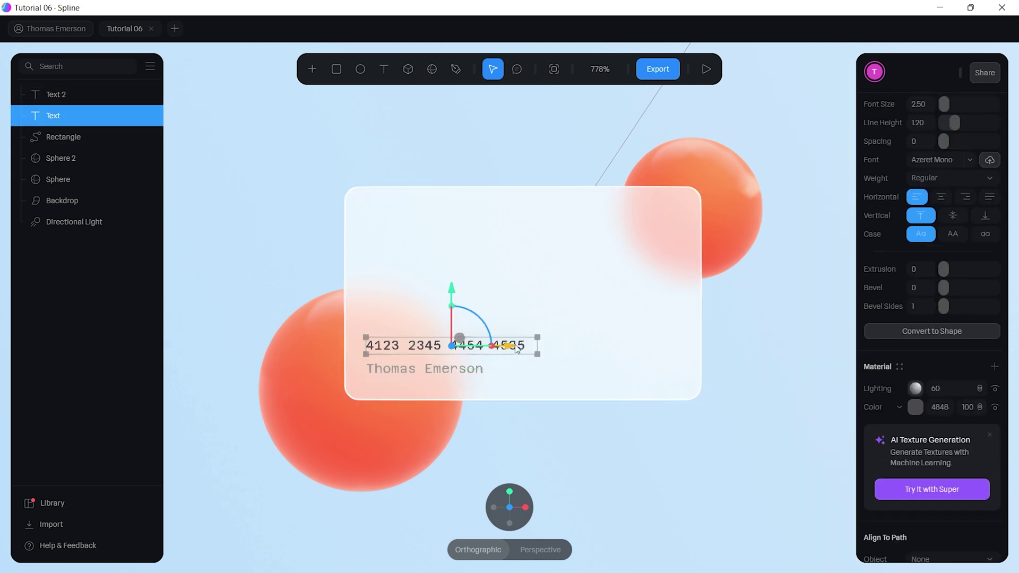
Place a right-aligned copy of the card number toward the card's right edge
key(ctrl+d)
drag(508, 348, 665, 355)
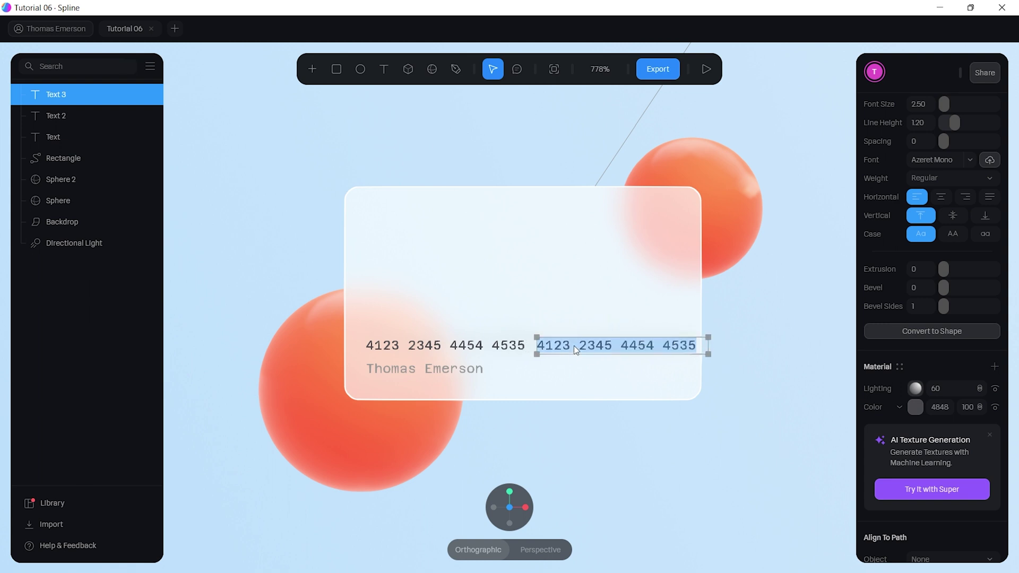
scroll(872, 294, up, 3)
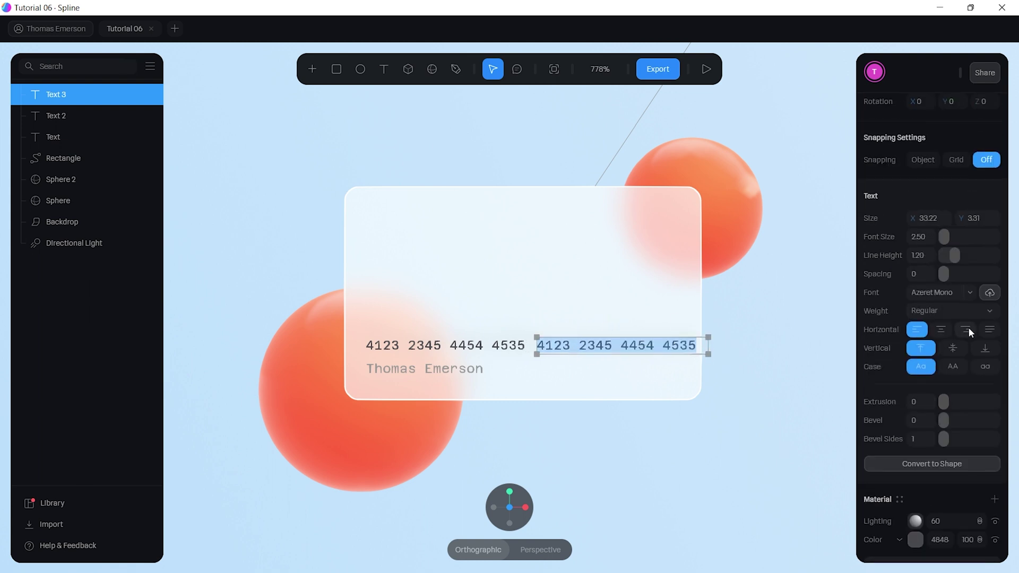
click(966, 330)
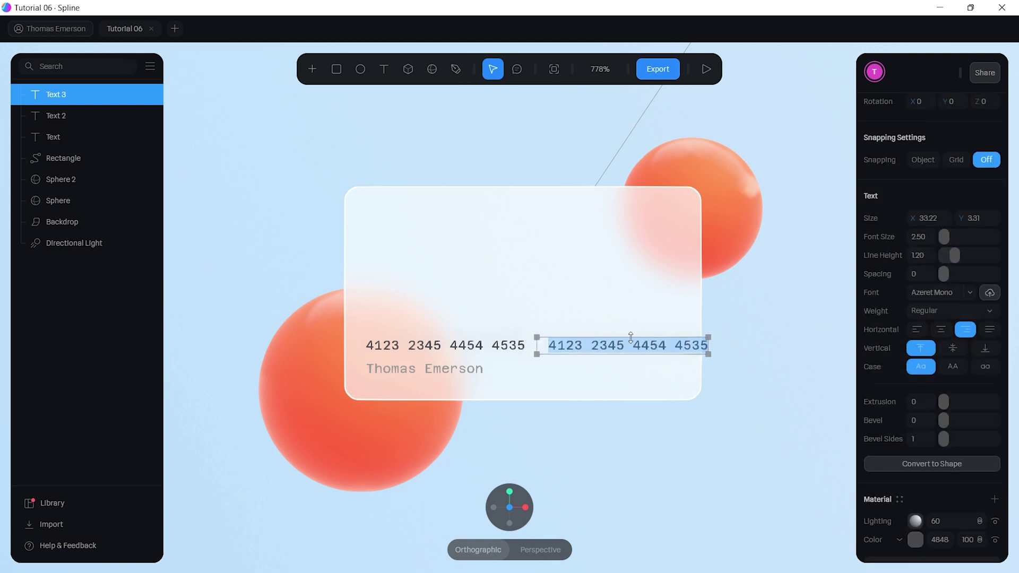
key(alt+Tab)
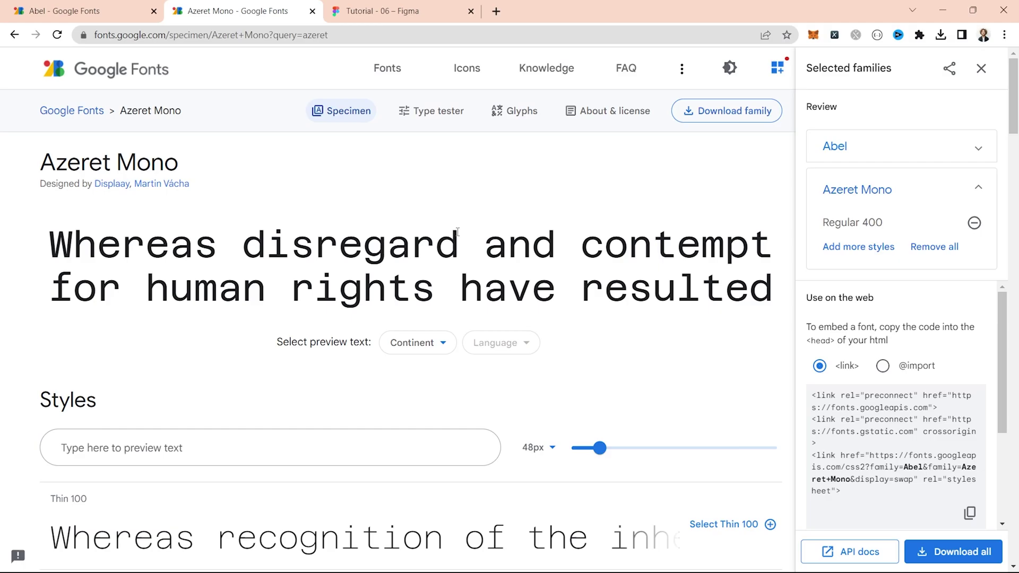
Check the Figma reference, then type 'Valid thru' into the right-hand text copy
click(364, 9)
ctrl+scroll(611, 345, up, 3)
ctrl+scroll(556, 349, up, 2)
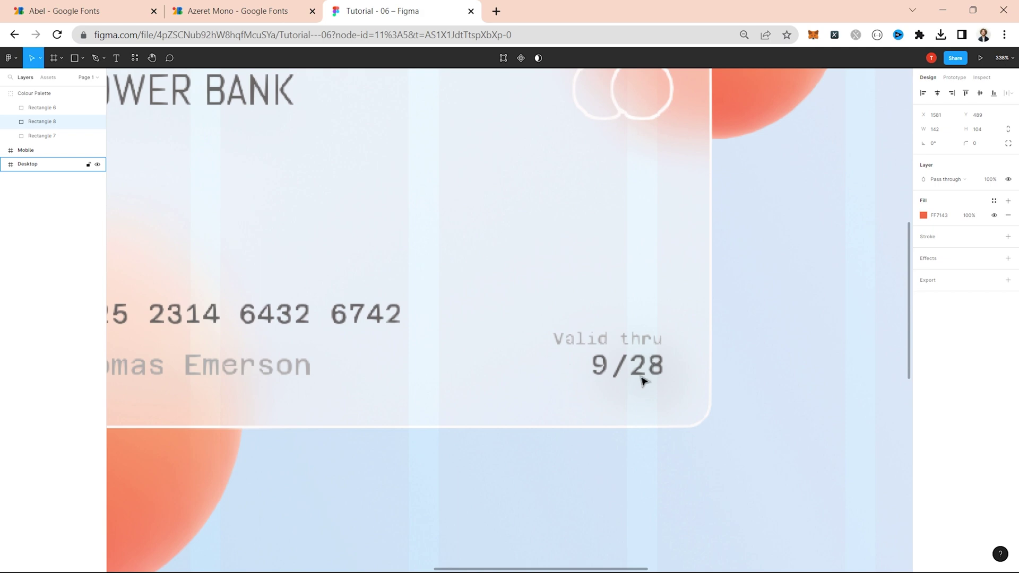
key(alt+Tab)
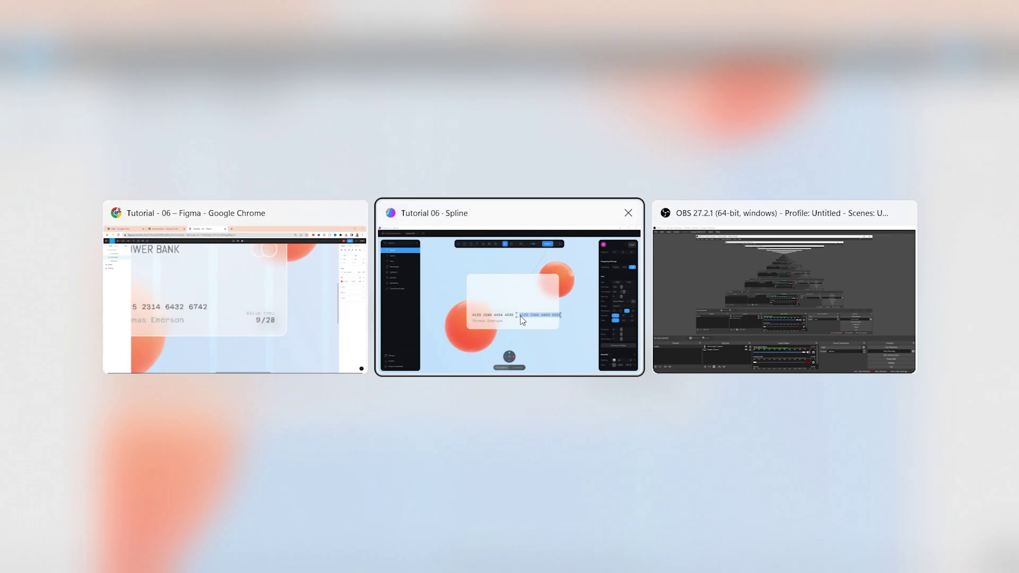
text(Valid thru)
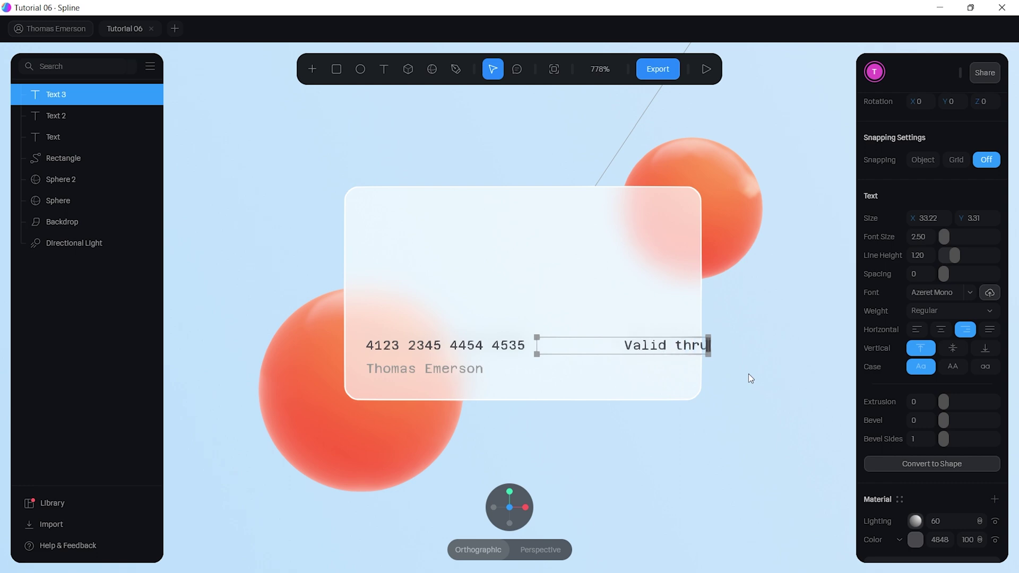
key(Escape)
Review the Figma reference card again before returning to Spline
key(alt+Tab)
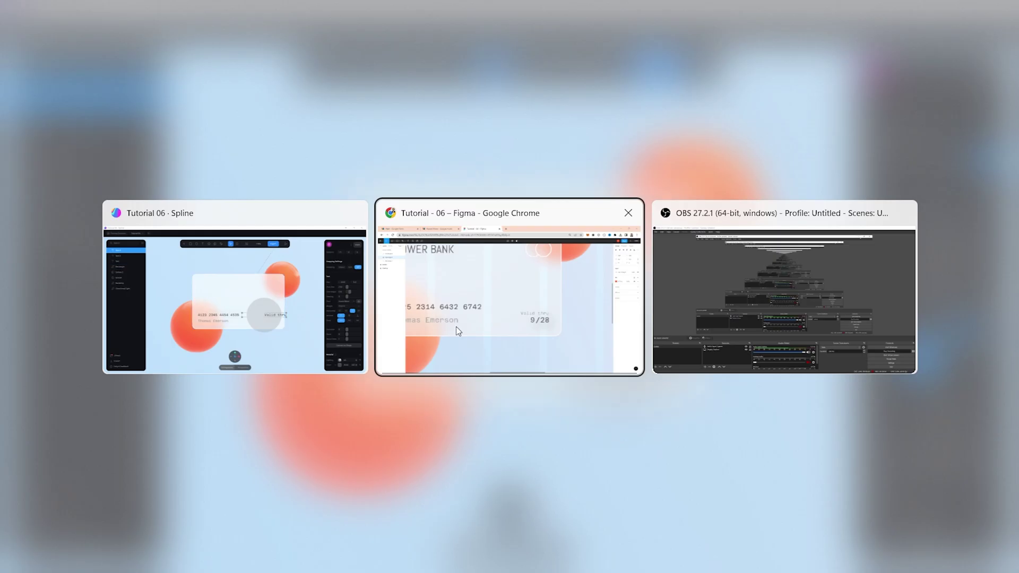
scroll(336, 304, left, 5)
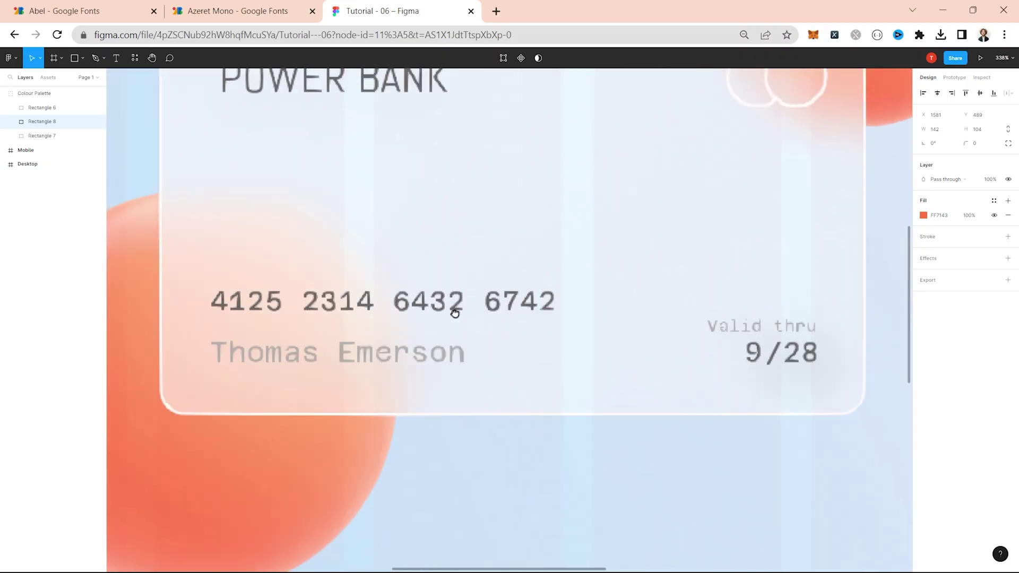
scroll(297, 329, right, 1)
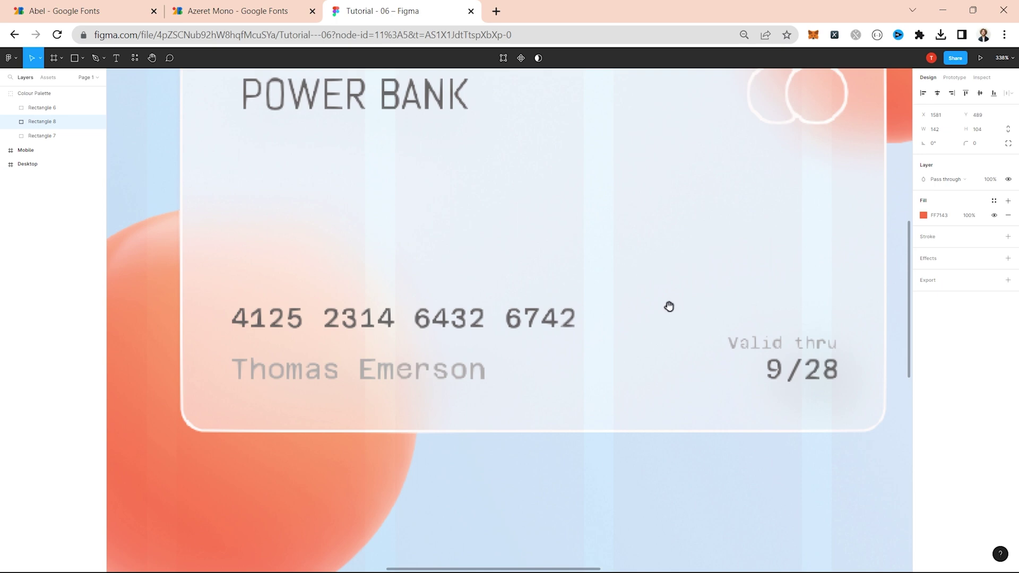
scroll(658, 298, right, 1)
key(alt+Tab)
key(alt+Tab)
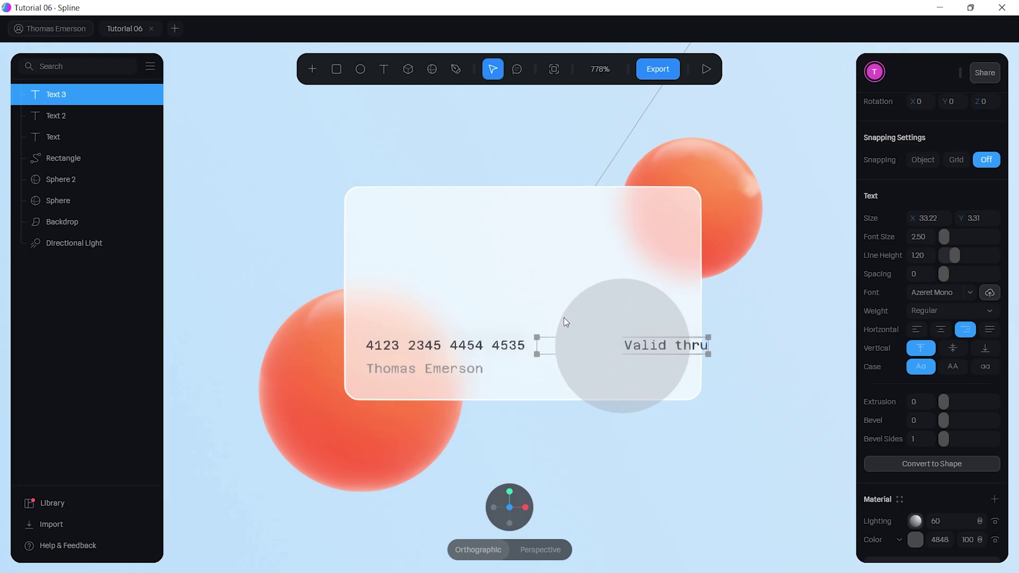
Undo an accidental rotation and set the Valid thru font size to 1.5
click(750, 364)
click(665, 348)
drag(684, 350, 641, 345)
key(ctrl+z)
click(751, 350)
click(695, 349)
scroll(702, 353, up, 5)
scroll(505, 308, right, 5)
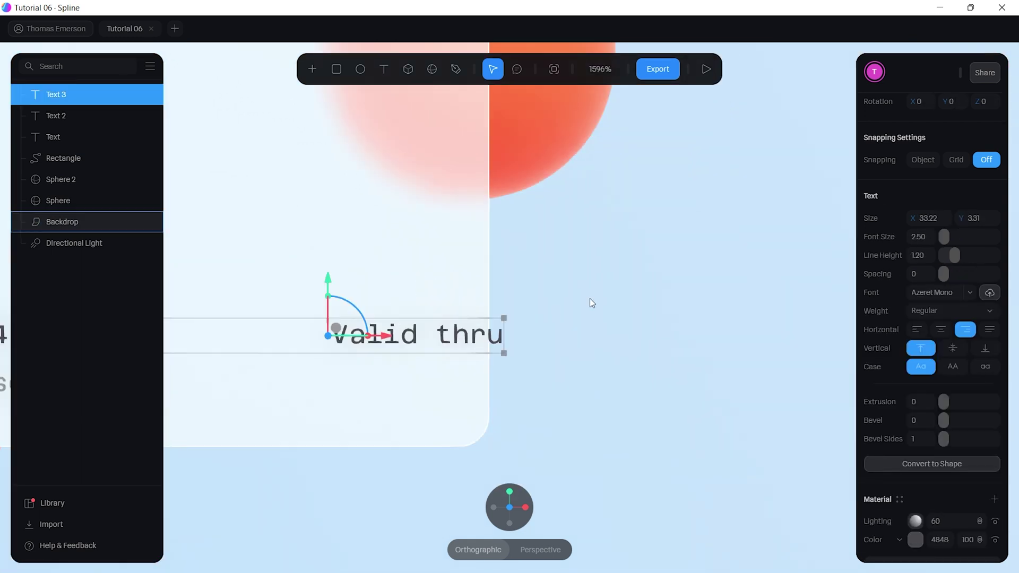
scroll(591, 302, down, 2)
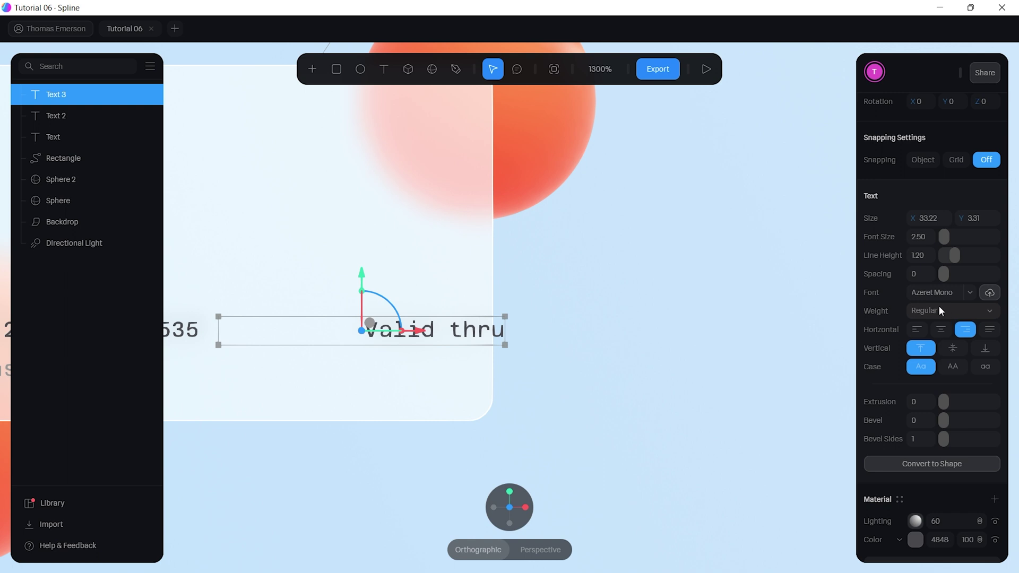
click(935, 240)
text(1.5)
key(Return)
Move the Valid thru box left and down and narrow it to 12.81 wide
scroll(630, 259, down, 2)
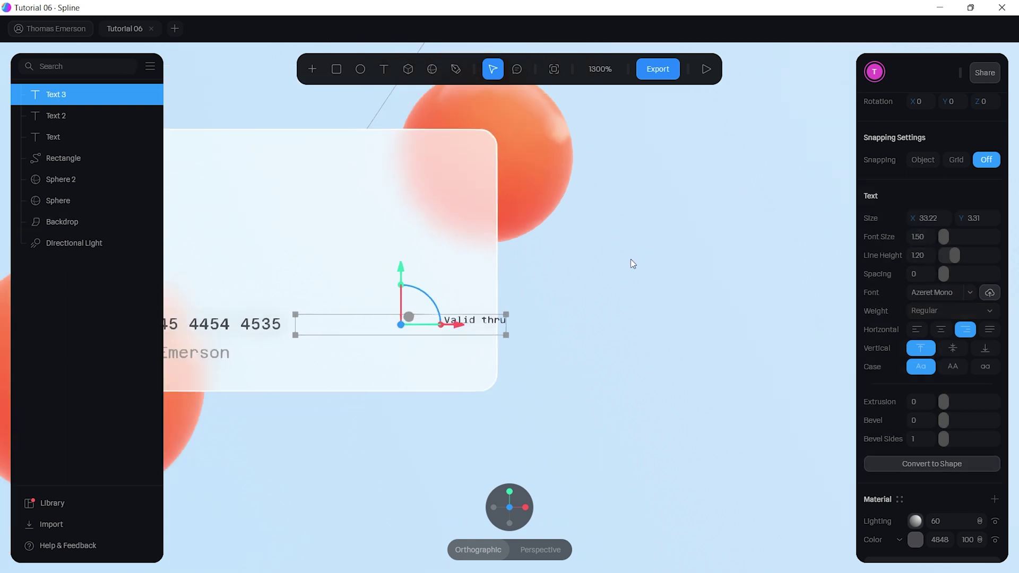
scroll(692, 263, left, 3)
drag(650, 304, 605, 315)
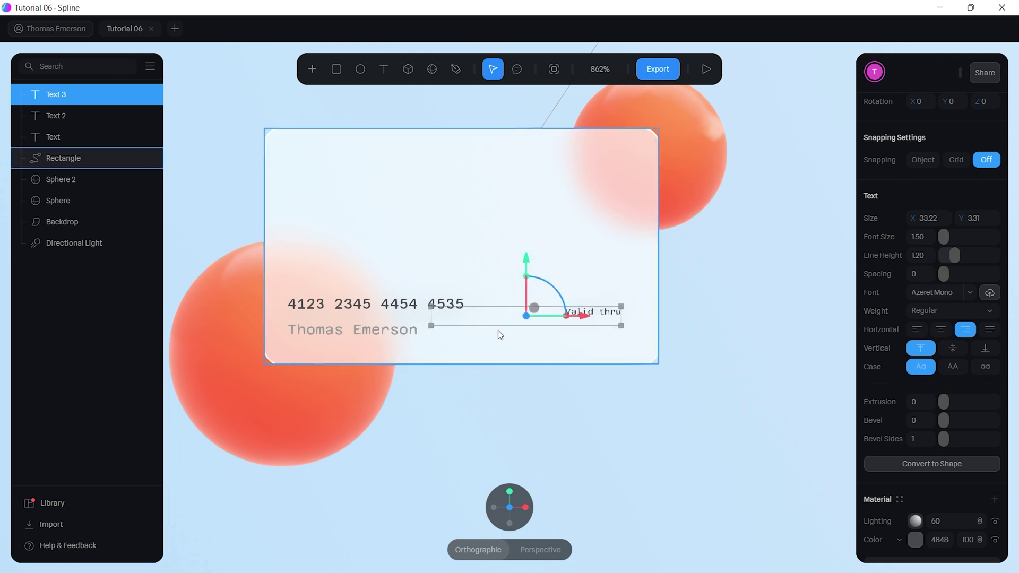
drag(508, 325, 509, 320)
drag(432, 315, 554, 315)
click(586, 312)
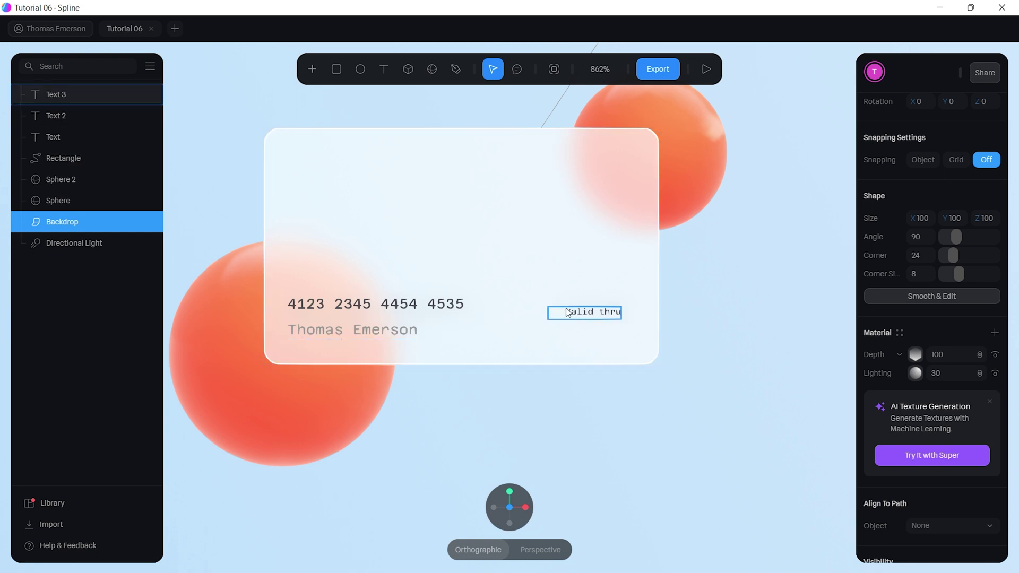
Apply the grey material to the Valid thru label
click(574, 314)
scroll(897, 348, down, 4)
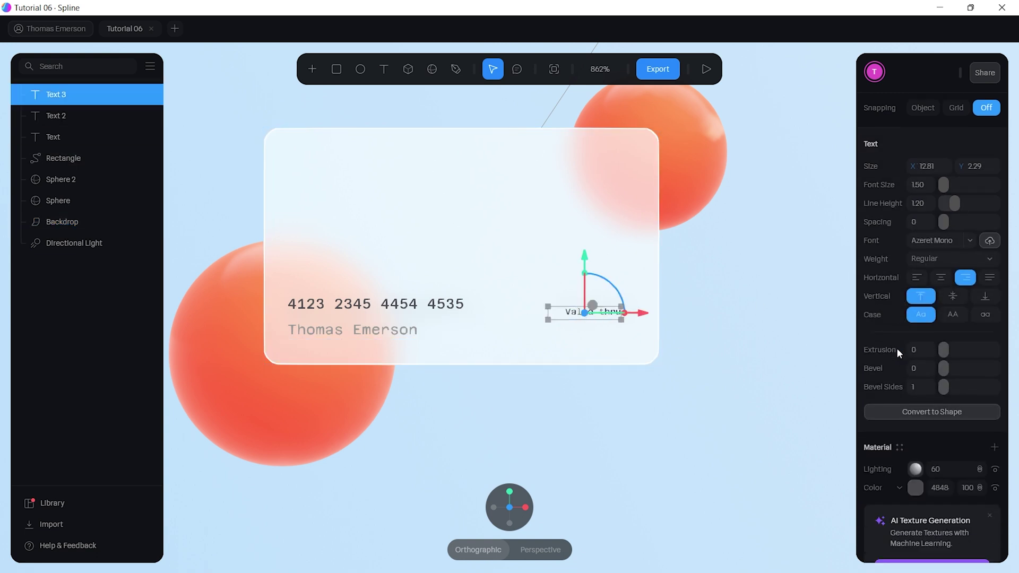
click(901, 301)
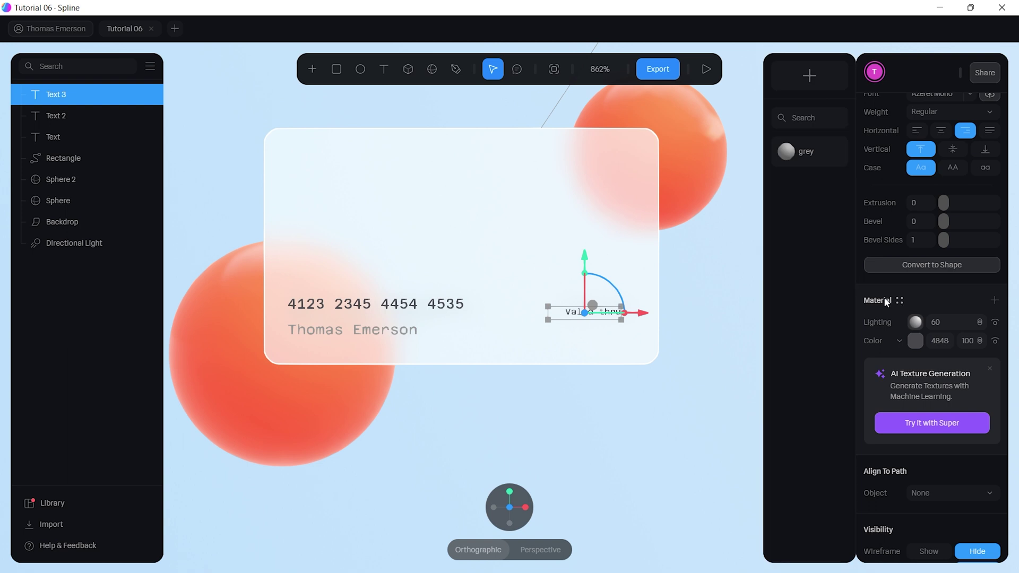
click(798, 155)
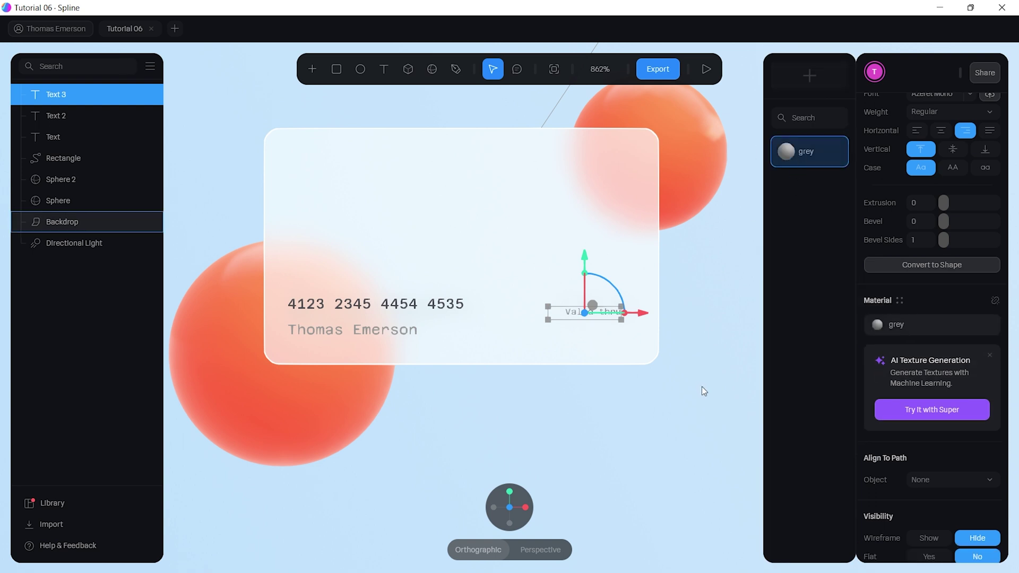
click(702, 386)
click(588, 316)
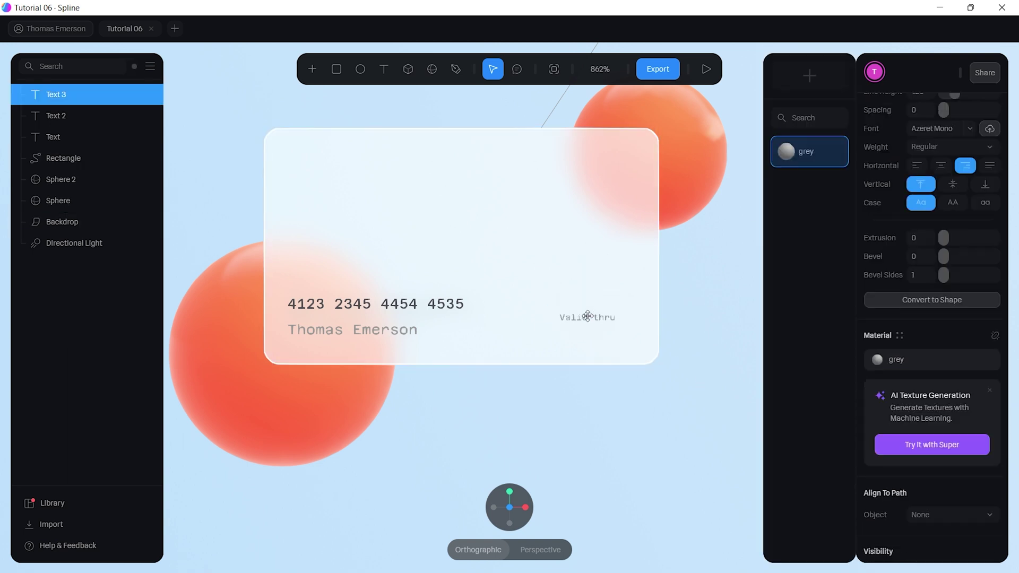
click(395, 374)
Duplicate the cardholder name, move the copy right, and right-align it
click(376, 326)
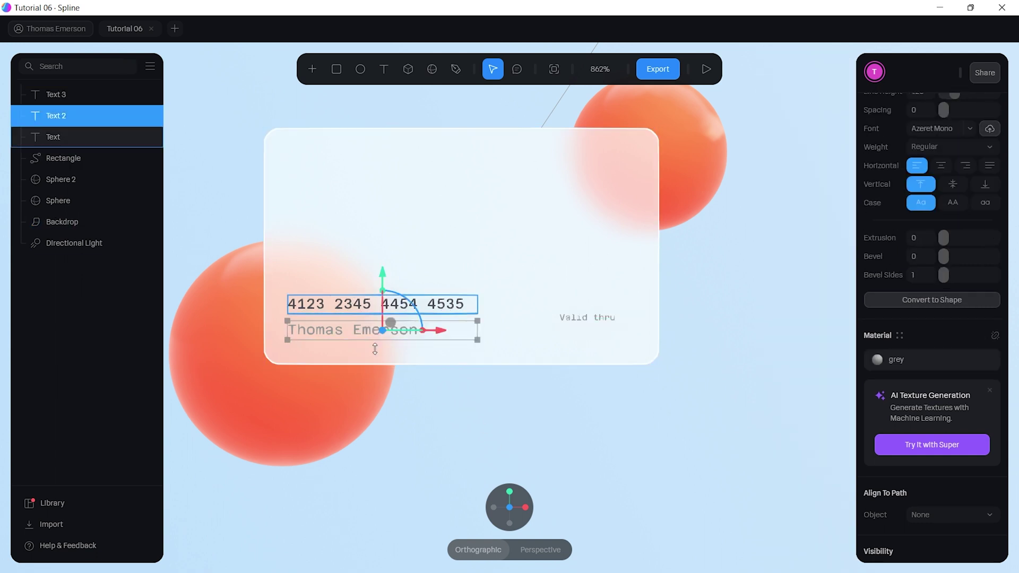
key(ctrl+d)
drag(445, 334, 650, 336)
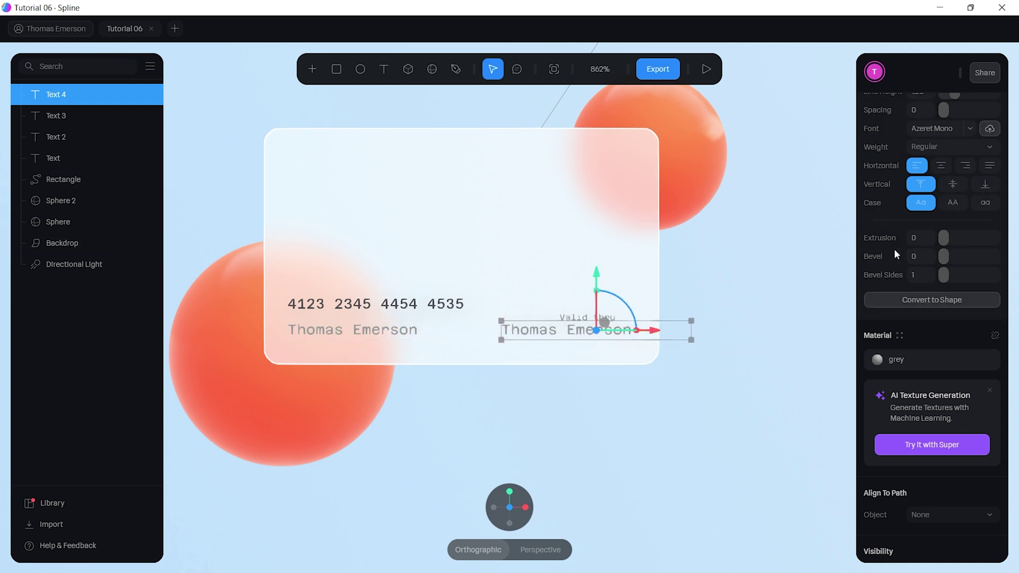
click(965, 166)
drag(637, 332, 558, 336)
Nudge Valid thru slightly right to line up with the name copy
click(600, 317)
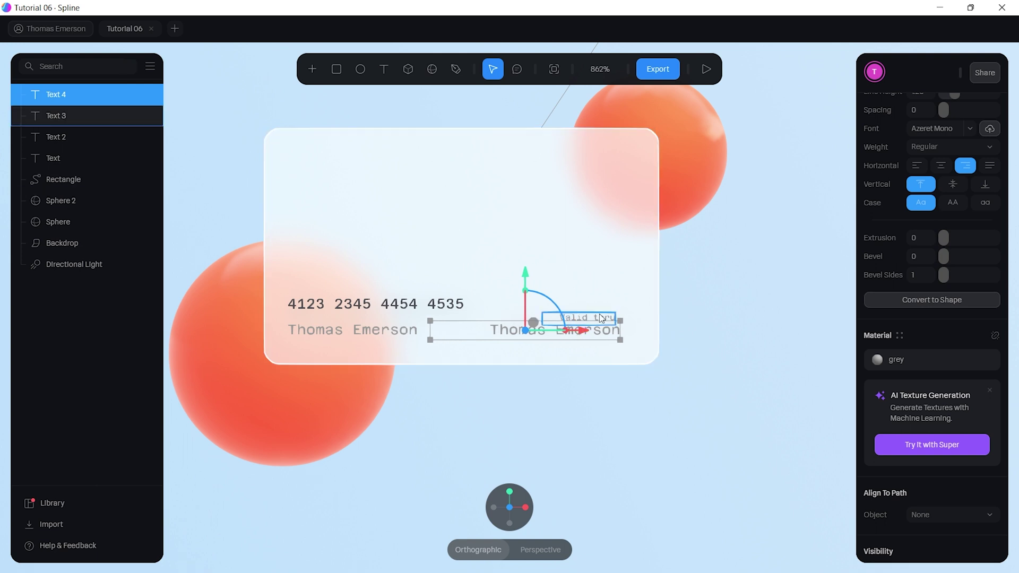
drag(634, 322, 638, 324)
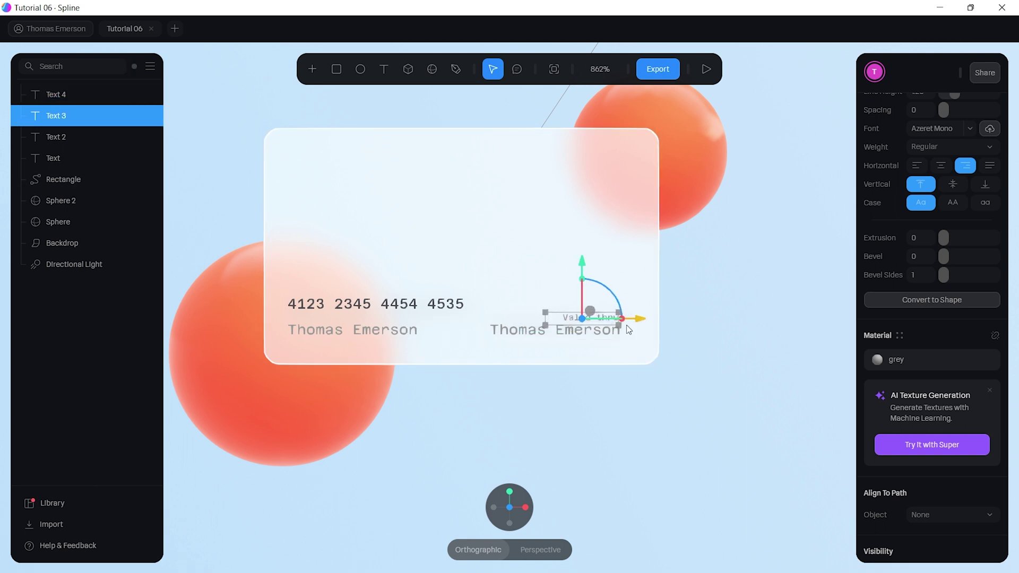
shift+click(601, 326)
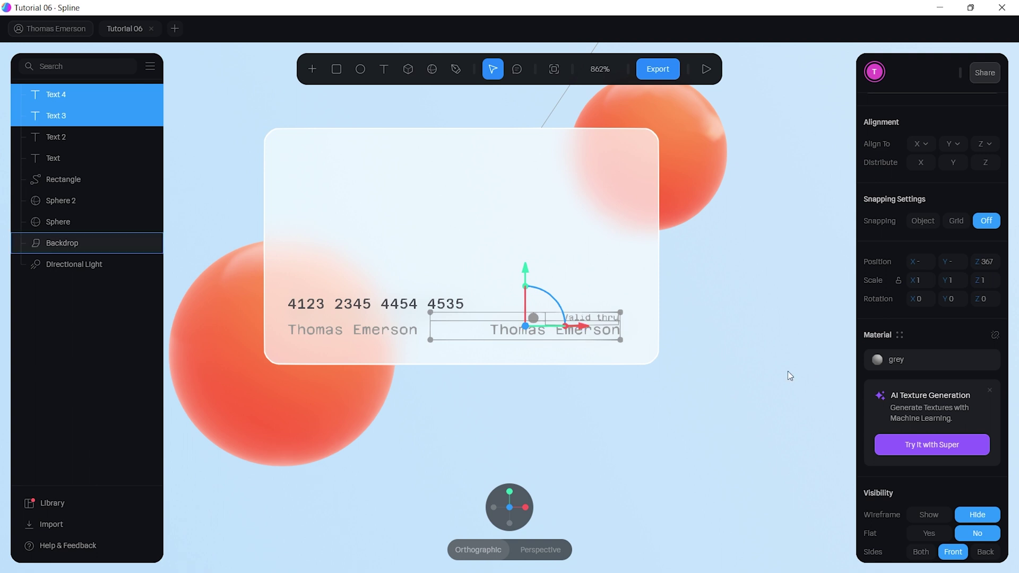
scroll(613, 346, up, 5)
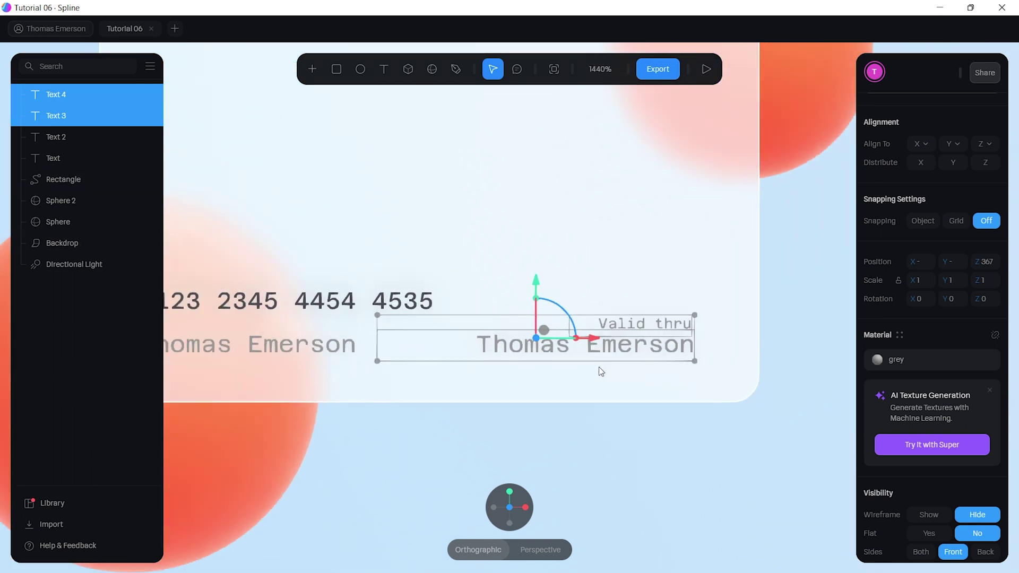
click(601, 372)
click(593, 352)
click(285, 314)
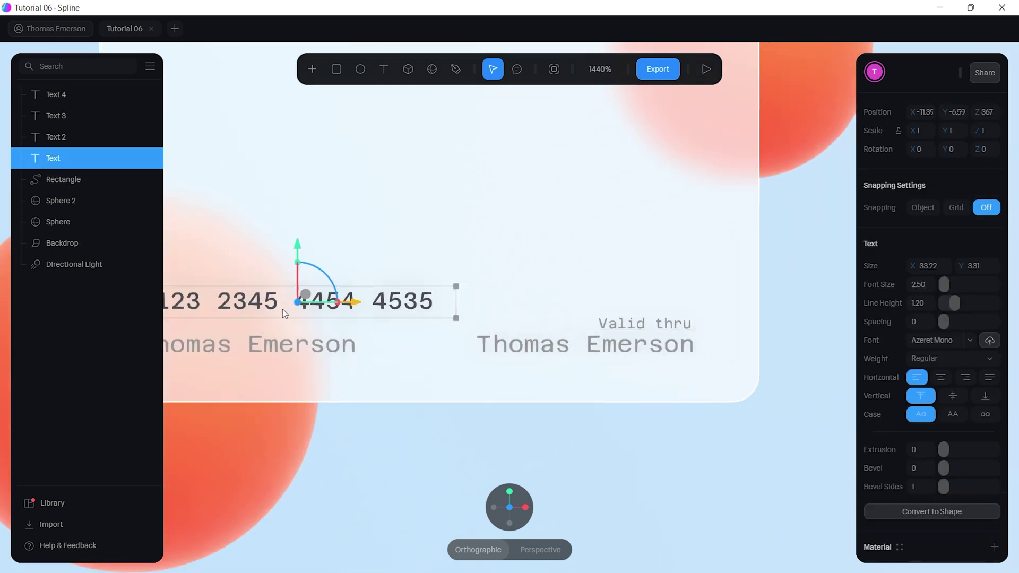
Create a new 'dark grey' material on the card number text
scroll(502, 299, down, 3)
scroll(905, 388, down, 1)
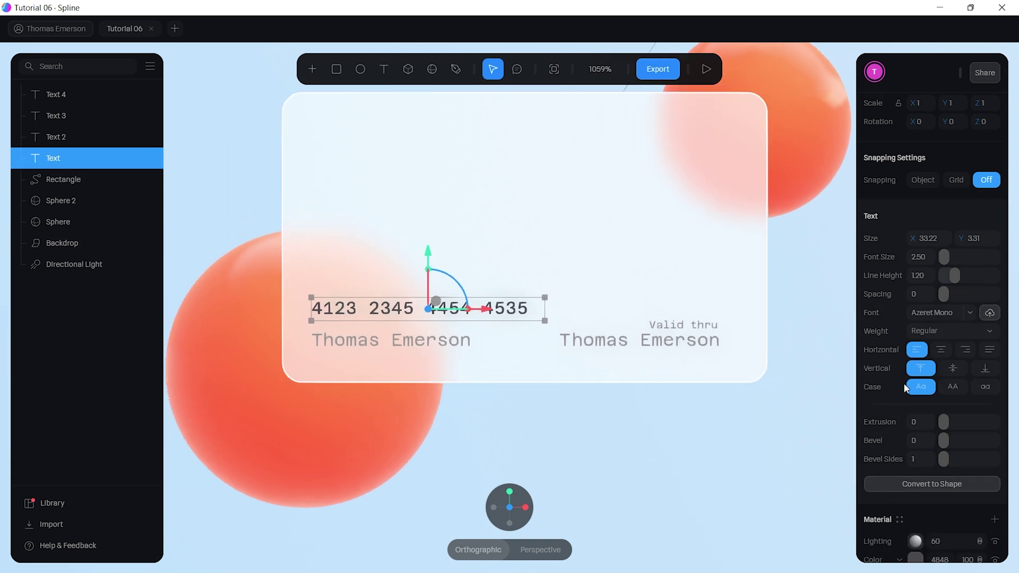
scroll(905, 388, down, 3)
click(899, 349)
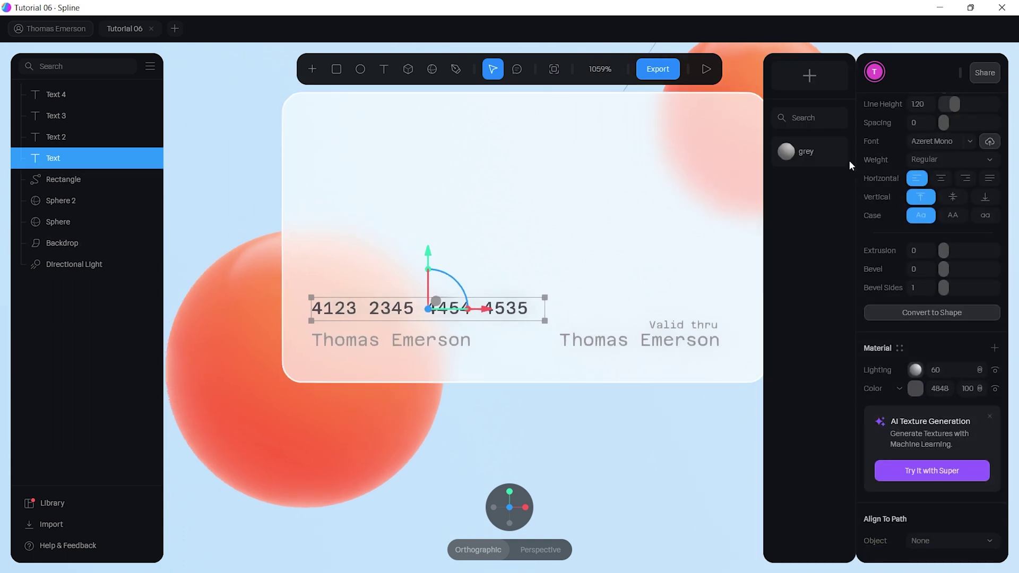
click(805, 84)
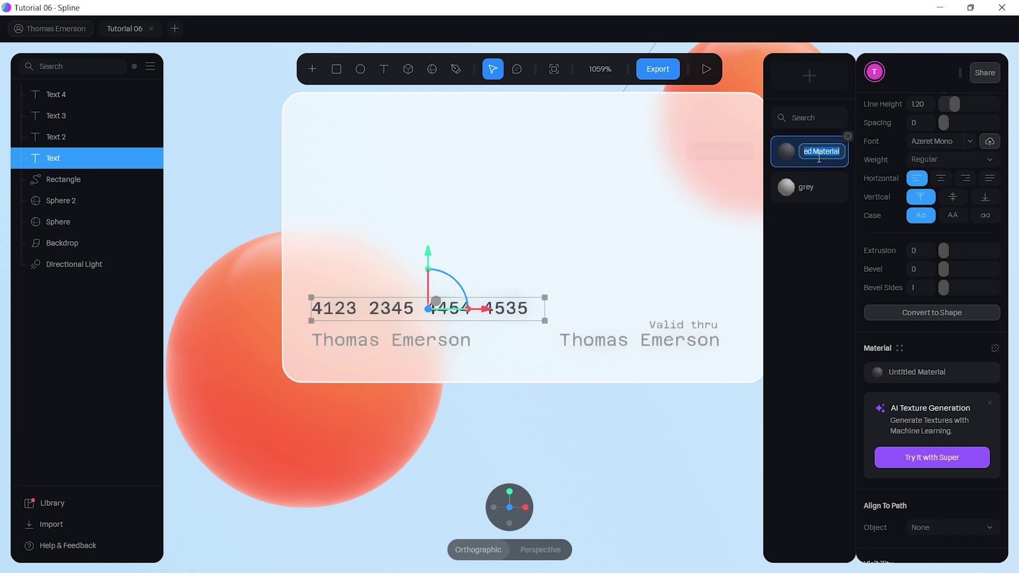
text(da)
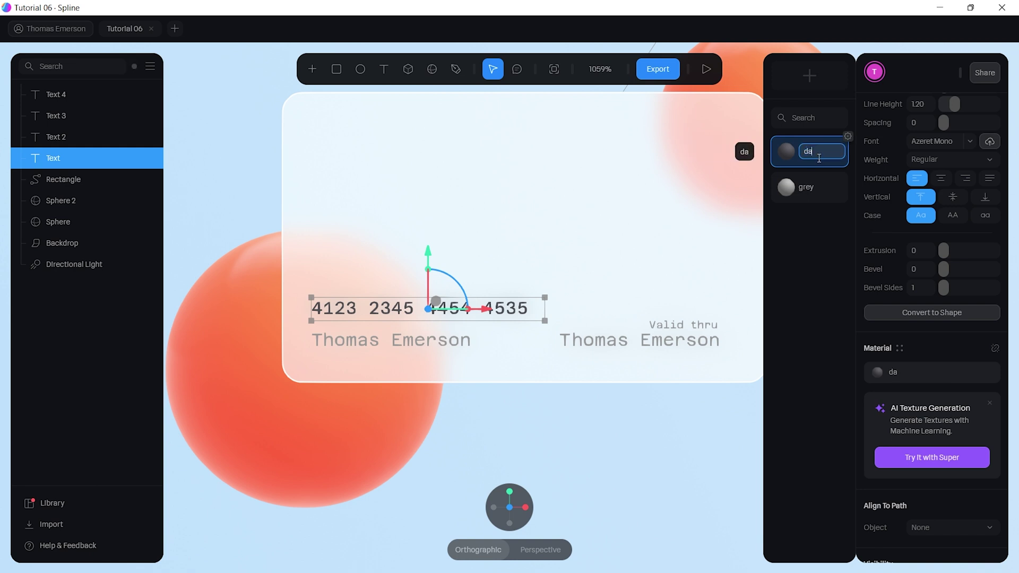
text(rk grey)
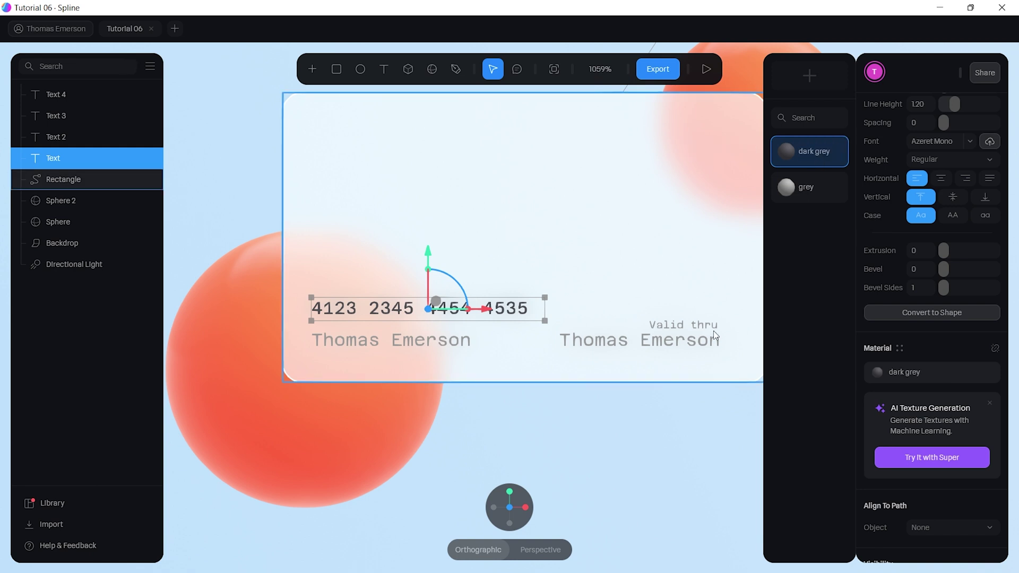
Apply the dark grey material to the right-hand name copy
click(674, 342)
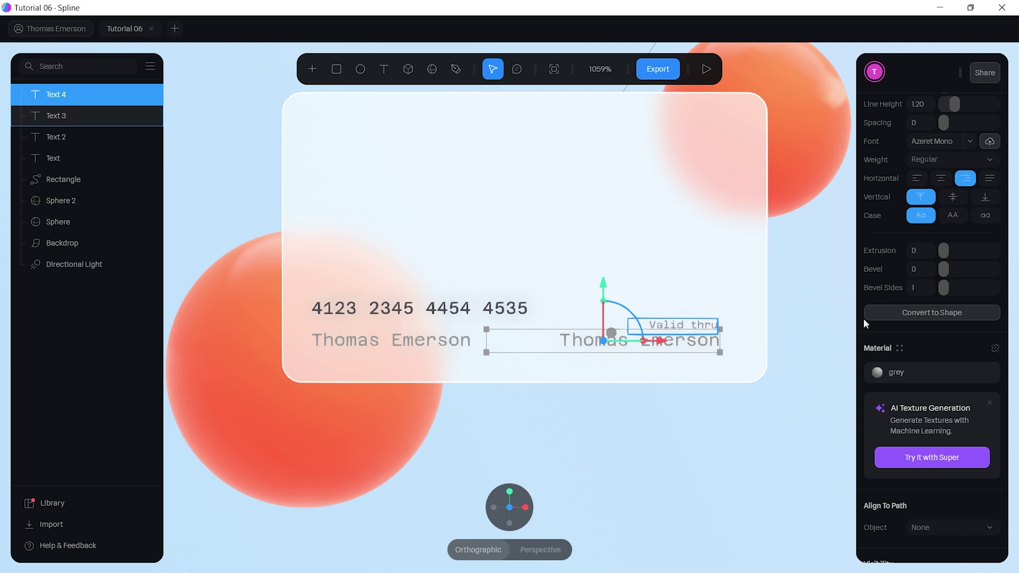
click(899, 348)
click(802, 149)
click(651, 477)
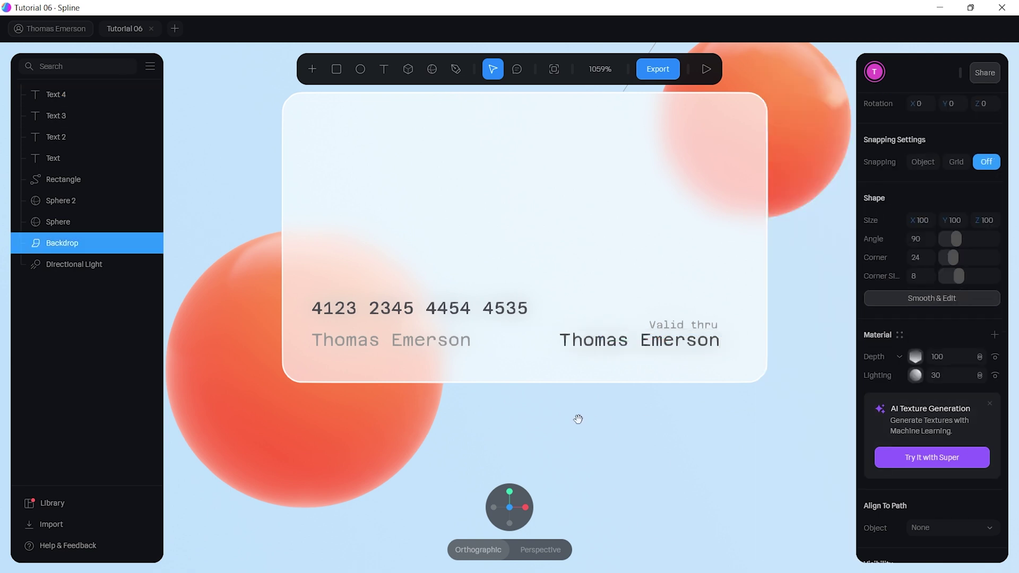
Raise the Valid thru label slightly on the card
middle_drag(578, 419, 502, 429)
click(600, 335)
drag(596, 281, 597, 277)
Change the right-hand name copy's text to the expiry date 09/28
double_click(569, 357)
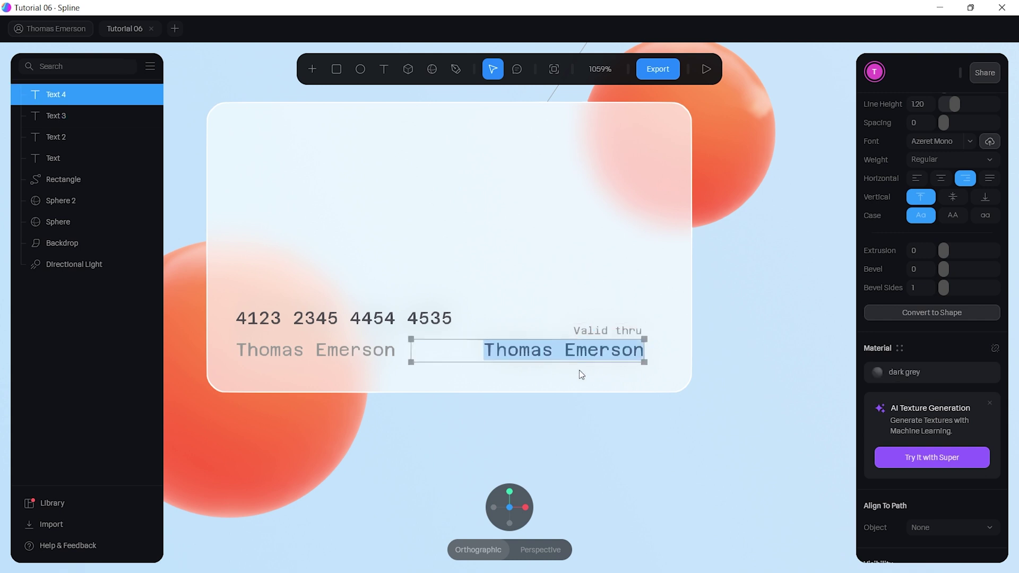
text(09/28)
key(Escape)
click(616, 397)
scroll(613, 394, down, 3)
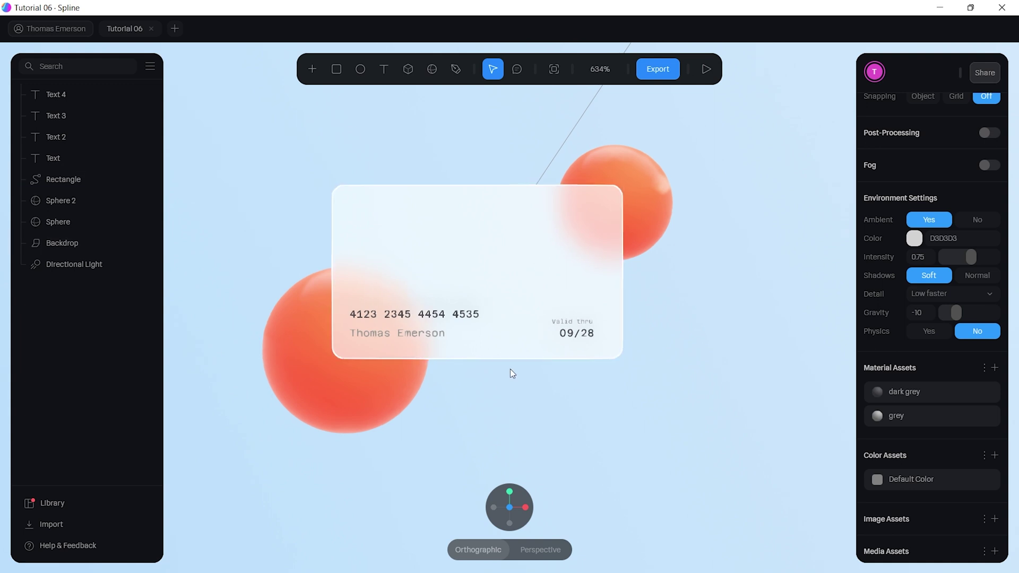
scroll(542, 388, up, 5)
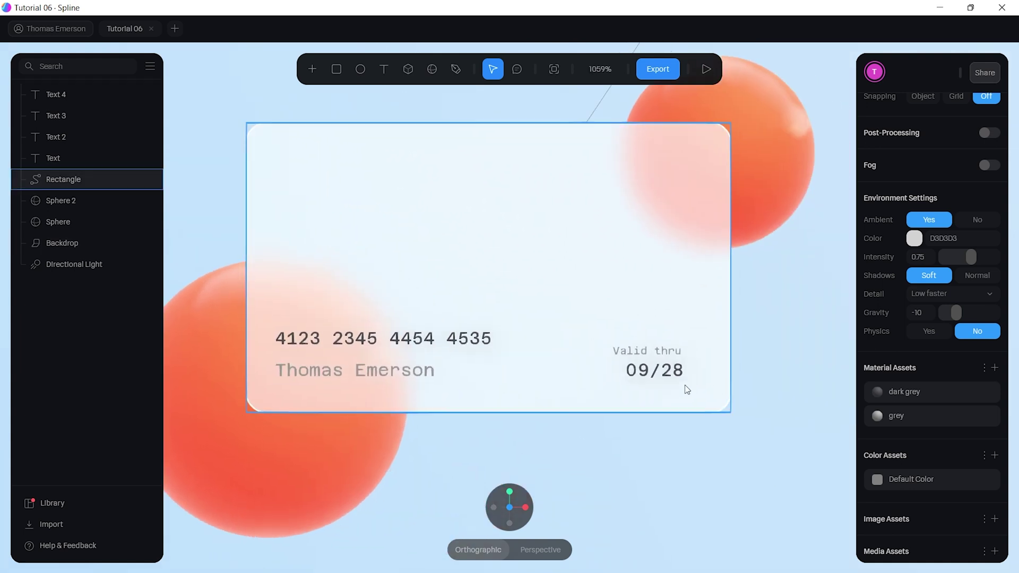
Shift the 09/28 date and Valid thru label together slightly right
click(679, 375)
shift+click(682, 359)
drag(630, 368, 641, 406)
click(641, 419)
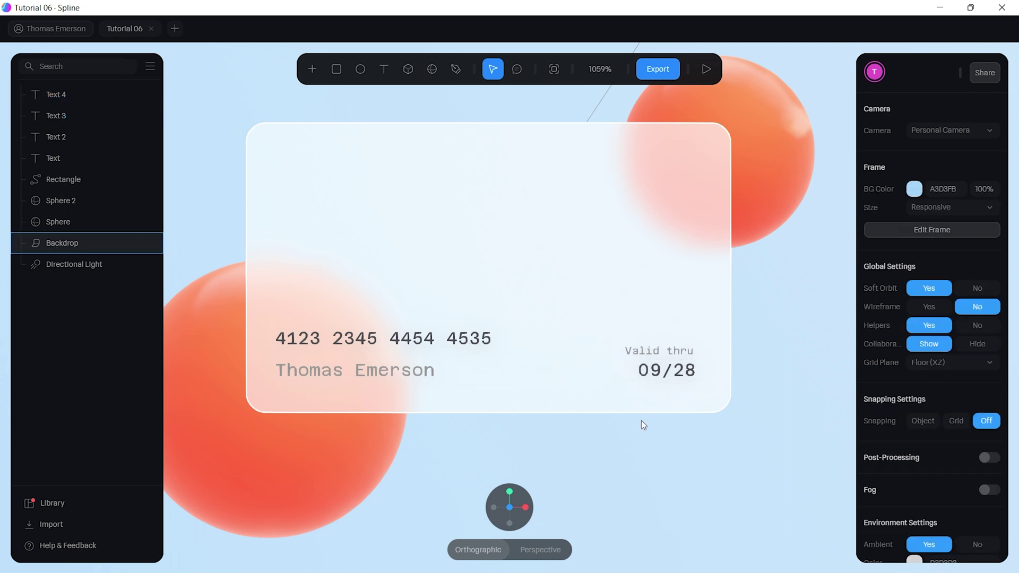
Clear the selection on the card and bring up the Figma reference design
click(420, 338)
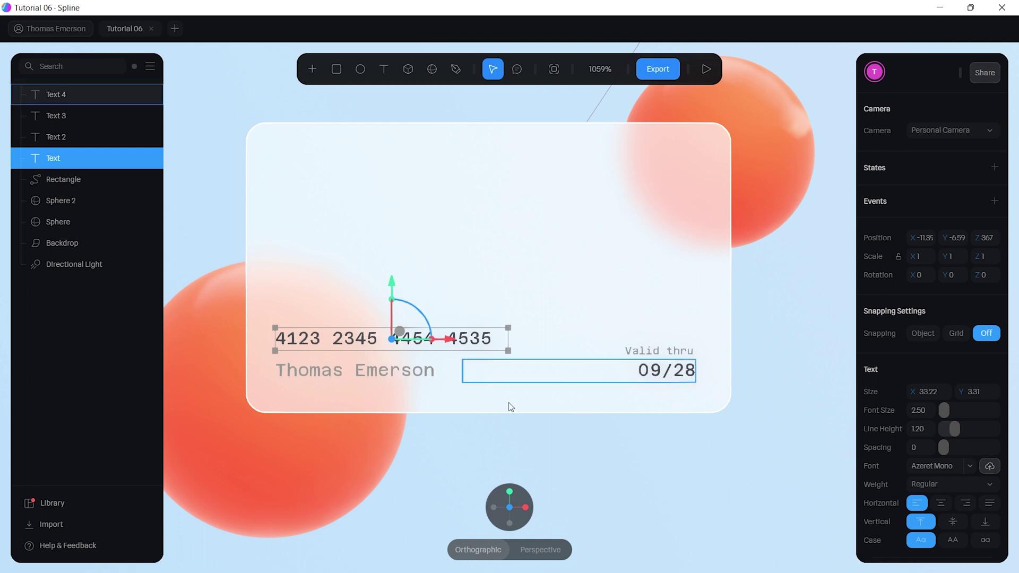
key(Escape)
click(625, 477)
scroll(628, 448, down, 5)
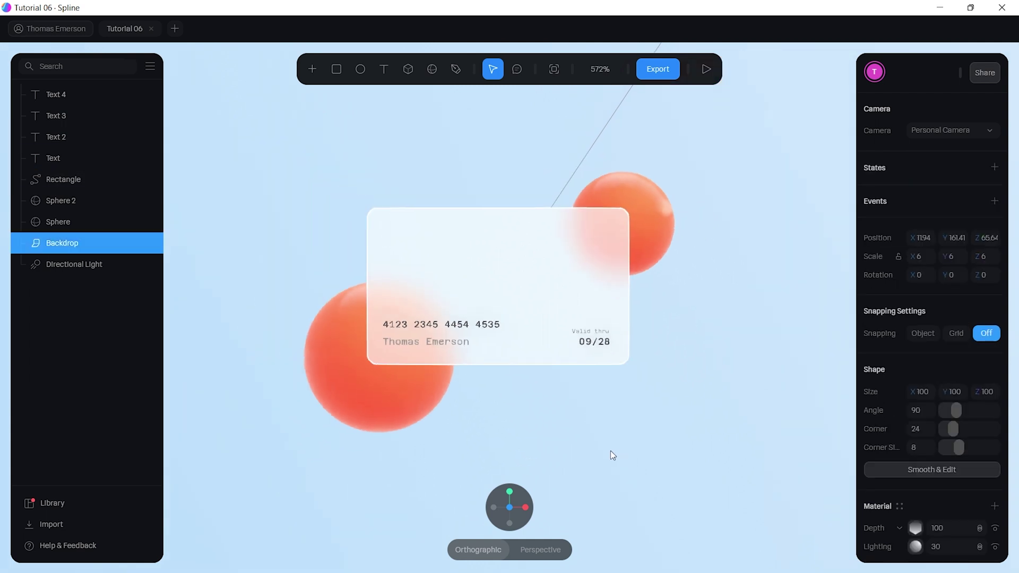
key(Escape)
scroll(531, 233, up, 3)
scroll(576, 238, down, 3)
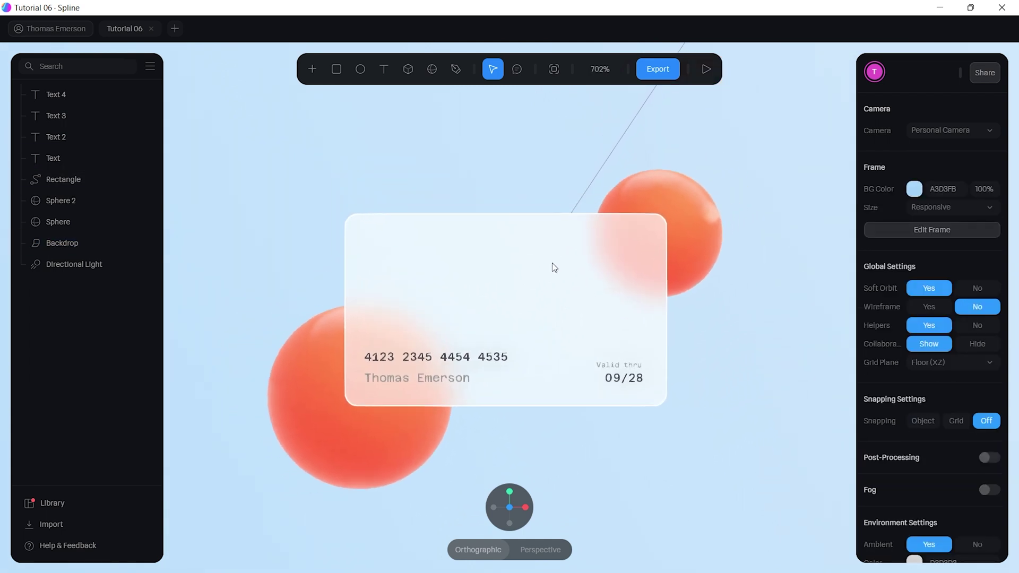
key(alt+Tab)
scroll(484, 307, down, 1)
ctrl+scroll(518, 359, up, 2)
Compare the Figma Power Bank mockup, then return to the Spline card scene
scroll(523, 358, down, 2)
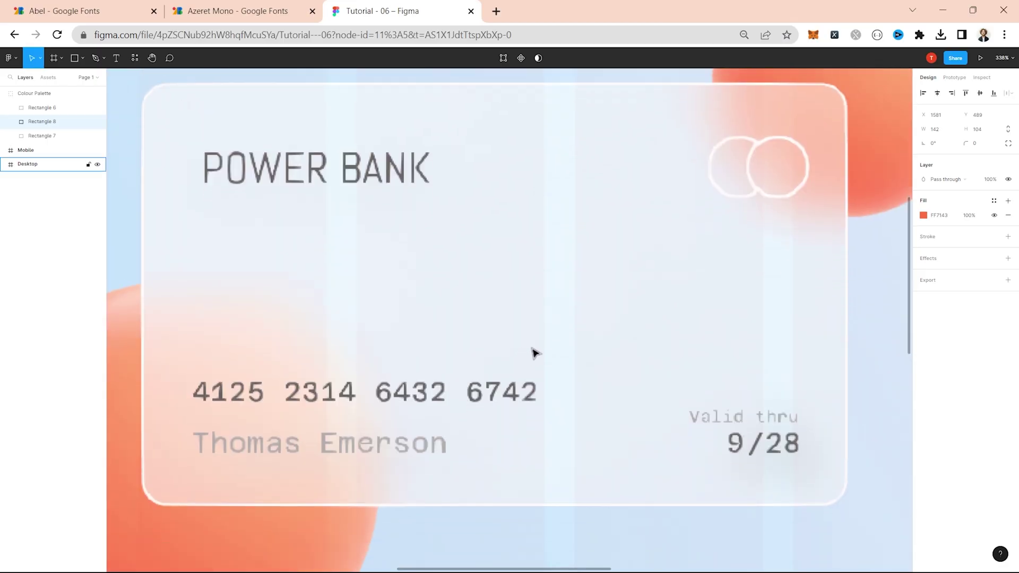
key(alt+Tab)
click(306, 316)
key(alt+Tab)
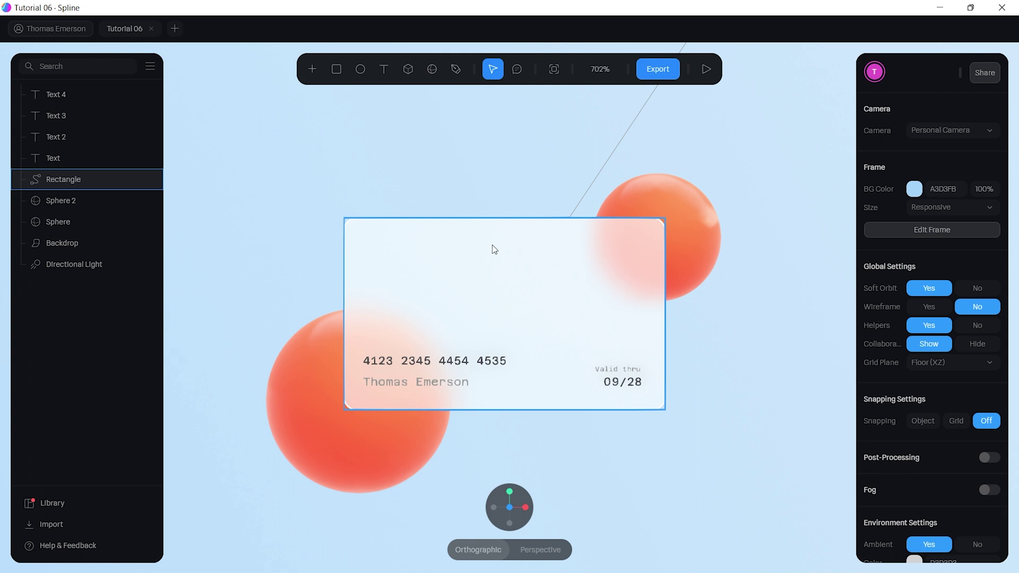
Add an ellipse, move it onto the card, and scale it to 8.66
click(369, 72)
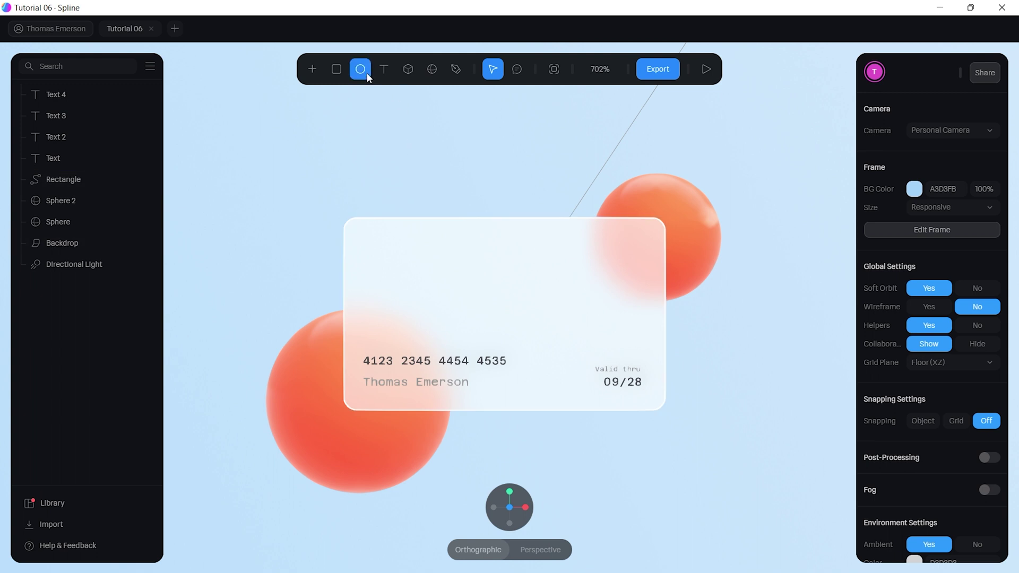
click(360, 70)
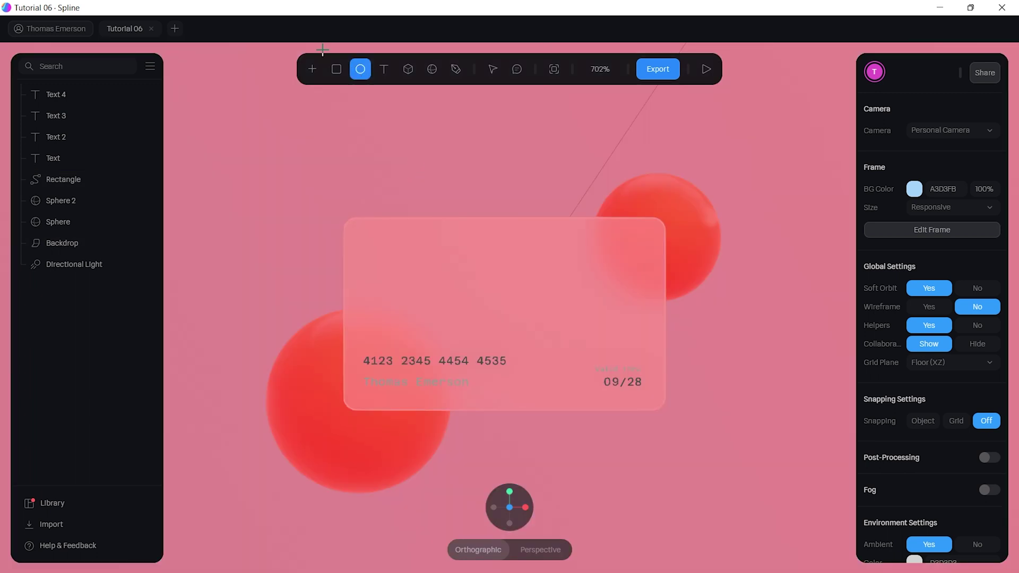
click(452, 175)
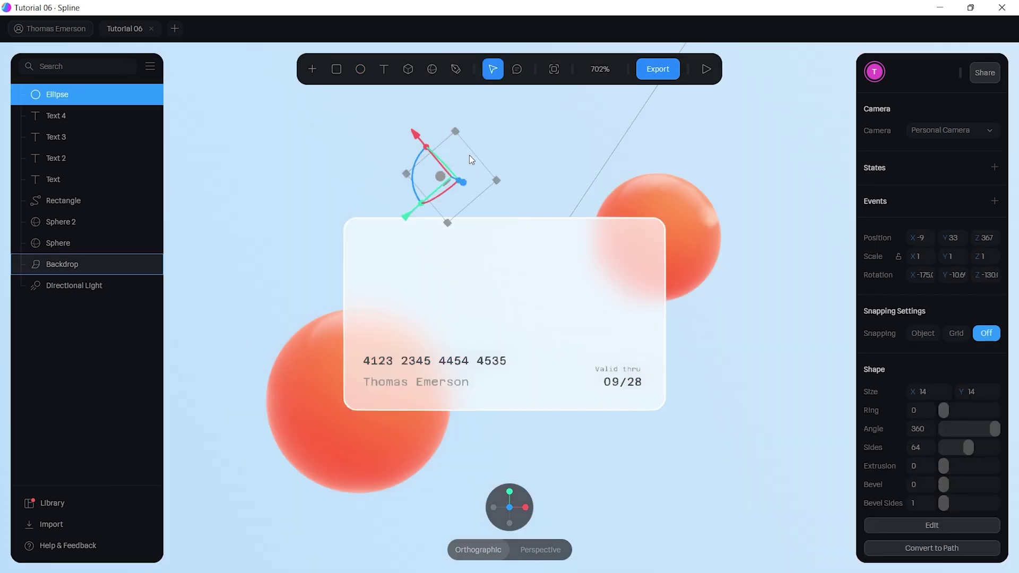
scroll(471, 178, down, 3)
scroll(472, 182, up, 3)
drag(445, 128, 625, 257)
scroll(476, 285, up, 2)
scroll(626, 257, up, 1)
scroll(625, 257, up, 3)
drag(686, 179, 627, 229)
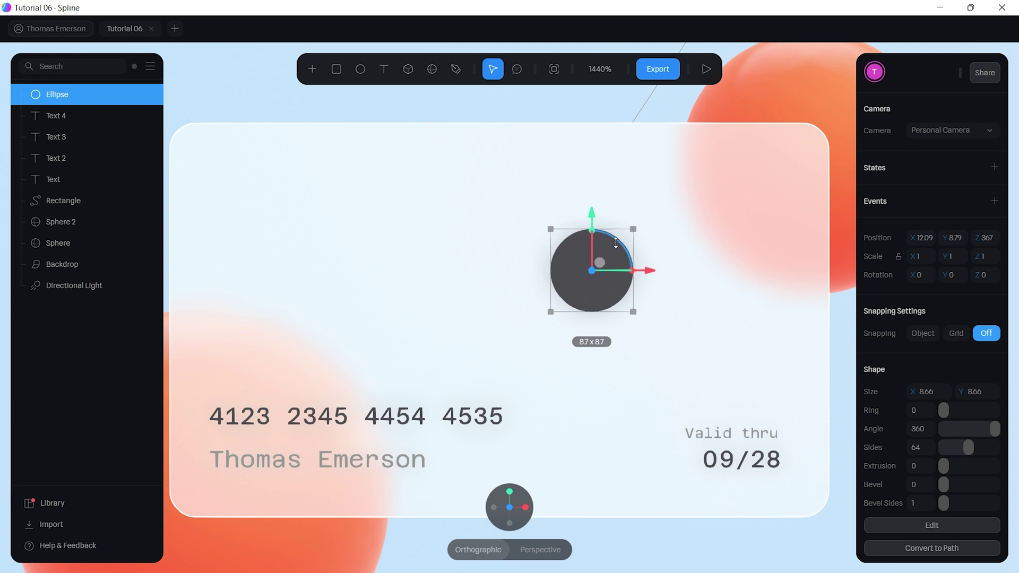
scroll(508, 295, right, 5)
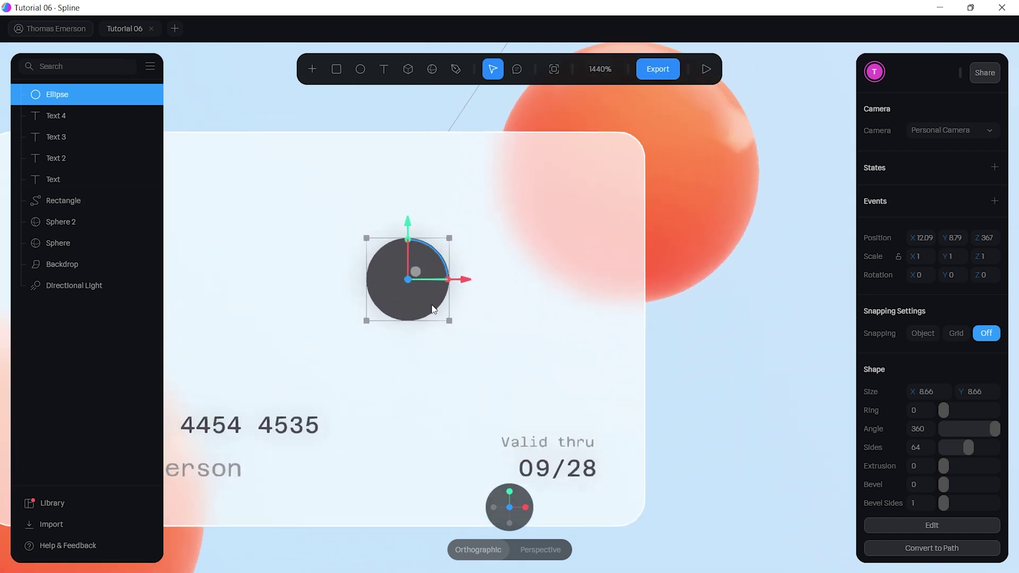
Duplicate the circle overlapping to the right and give both circles extrusion 1
key(ctrl+d)
drag(466, 278, 520, 289)
scroll(423, 330, down, 5)
drag(422, 329, 591, 345)
scroll(520, 319, up, 6)
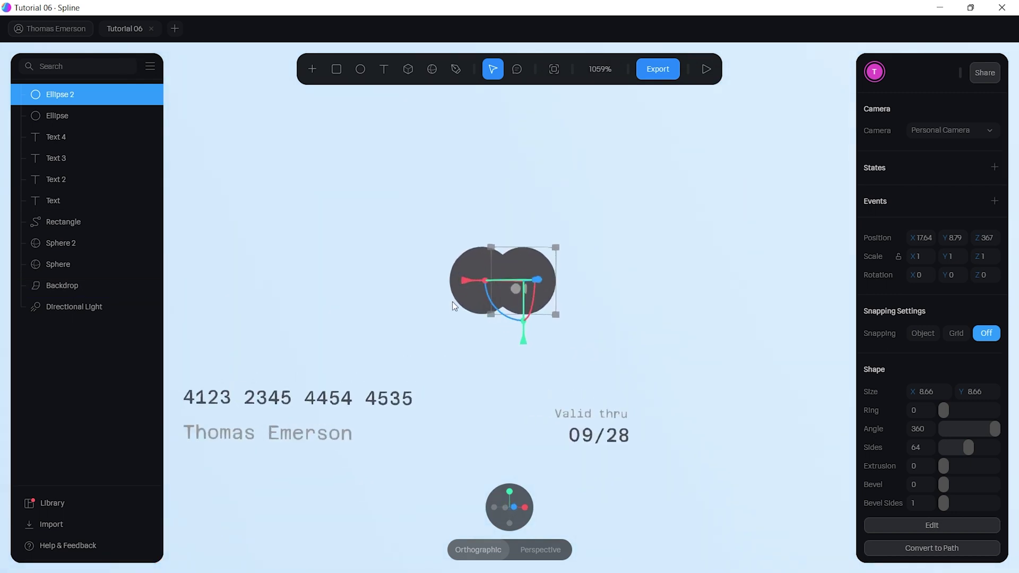
shift+click(436, 300)
scroll(886, 399, down, 4)
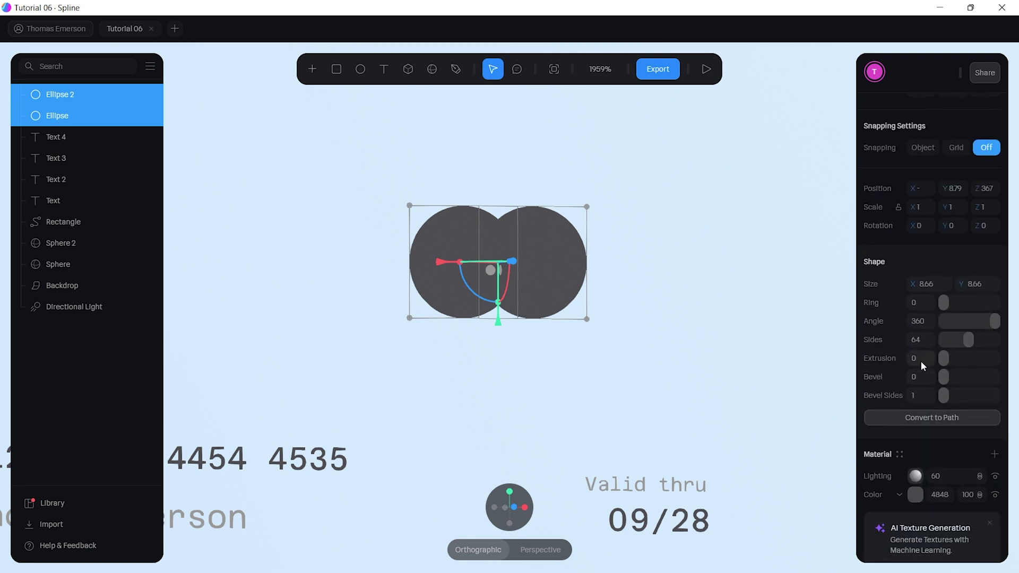
key(Return)
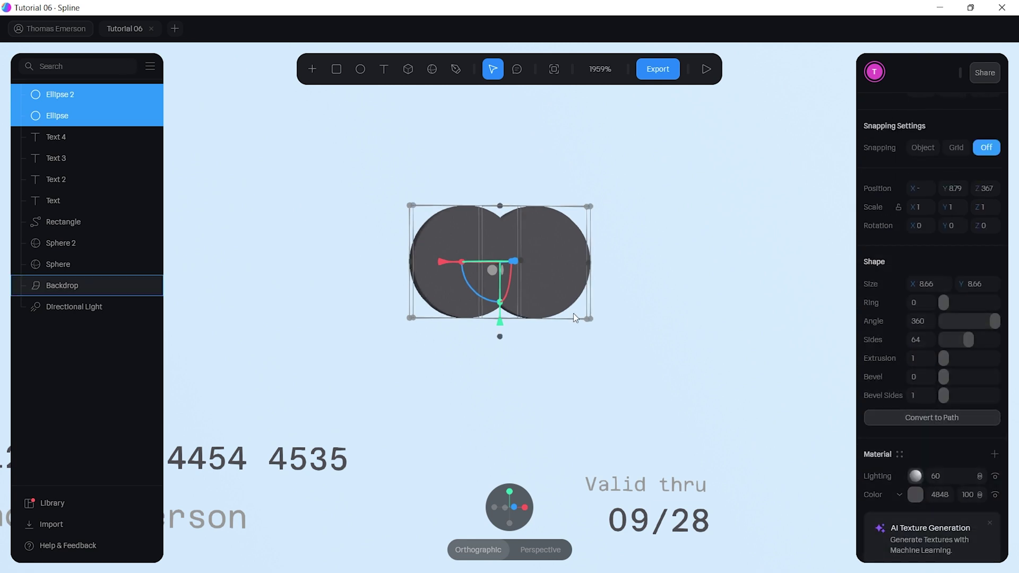
scroll(574, 313, down, 3)
right_drag(473, 329, 567, 322)
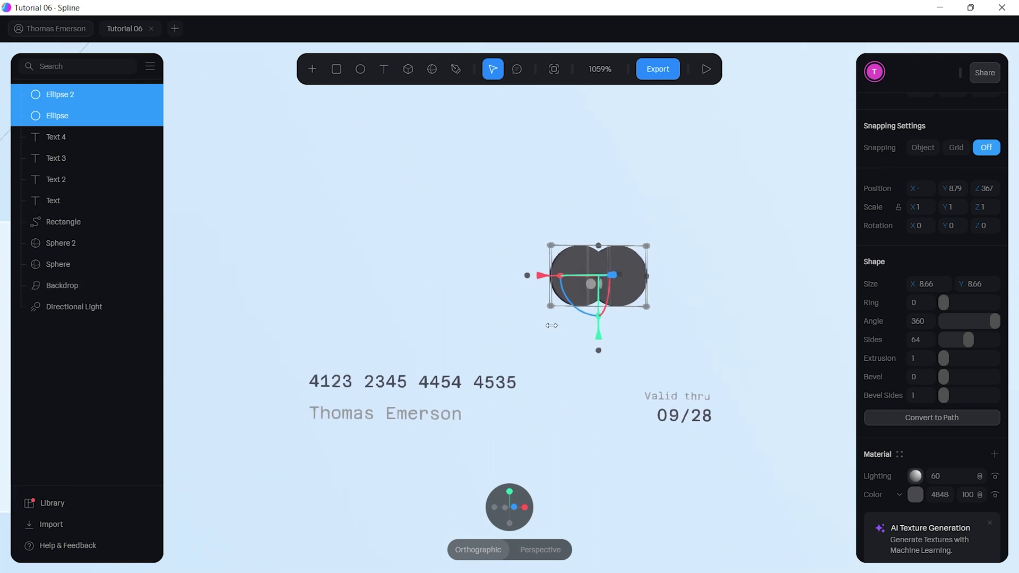
Give the Valid thru and 09/28 texts an extrusion depth of 1
click(435, 390)
shift+click(384, 414)
shift+click(671, 398)
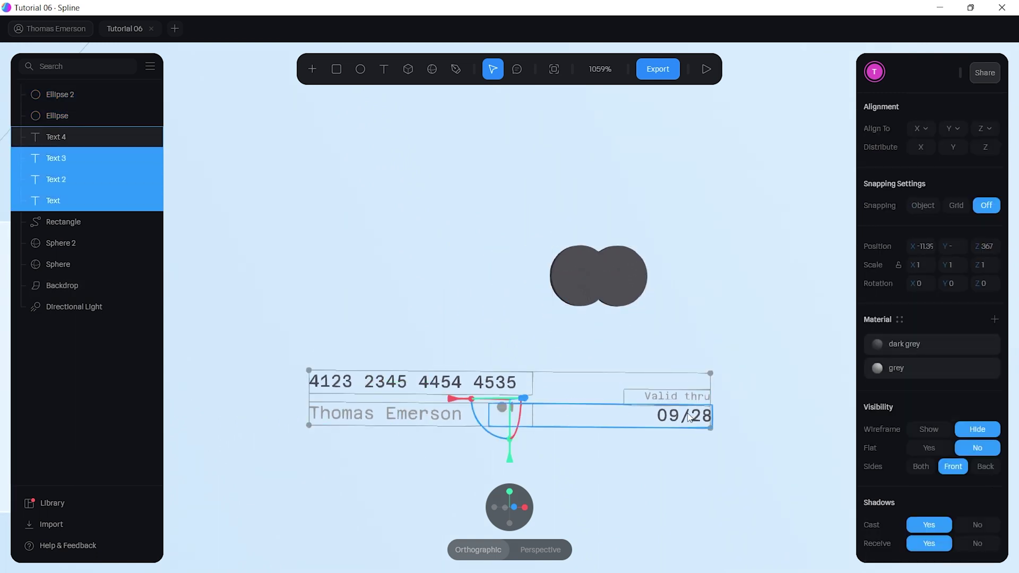
shift+click(690, 417)
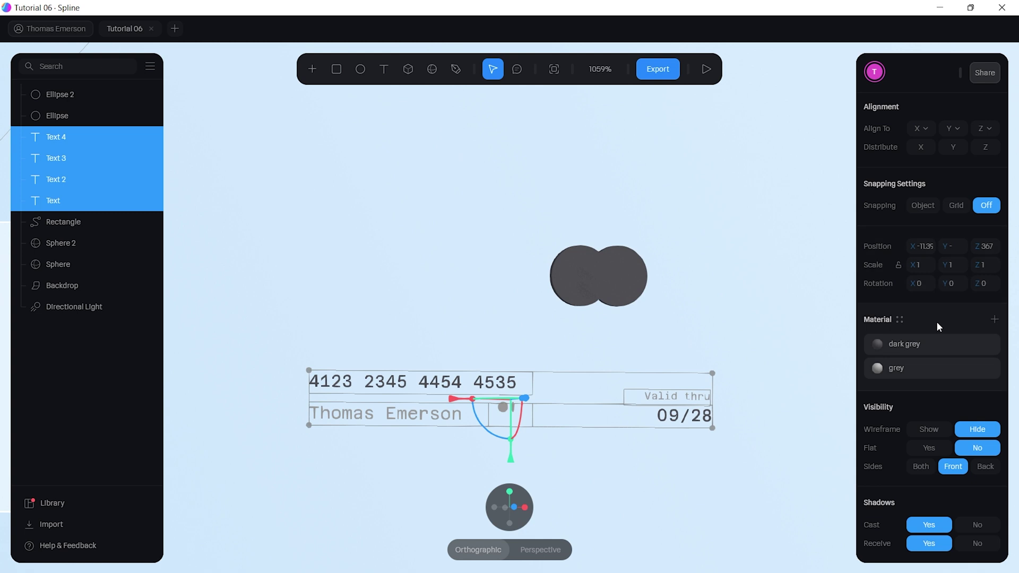
scroll(936, 320, up, 3)
click(659, 392)
scroll(916, 407, down, 5)
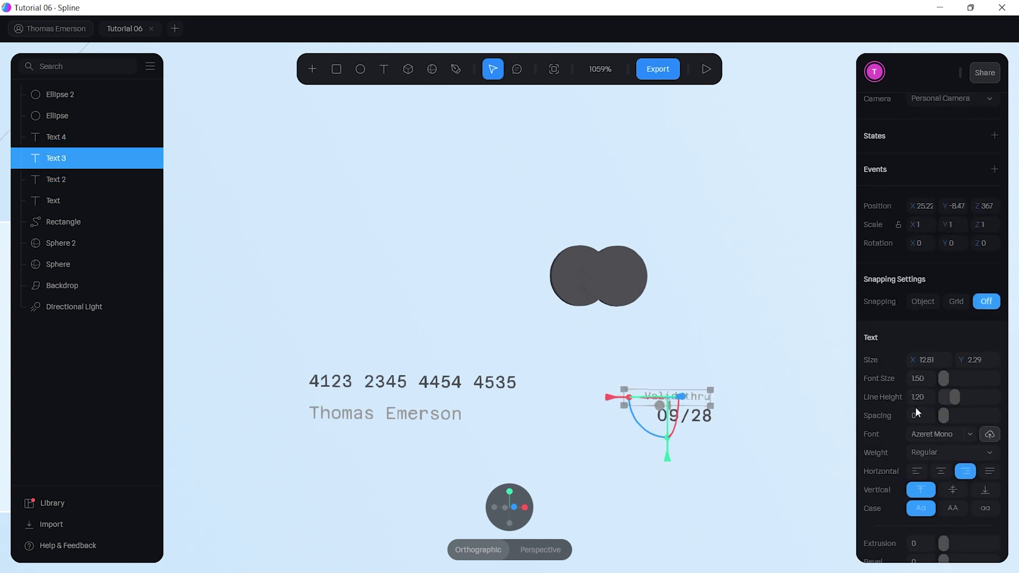
scroll(874, 421, down, 2)
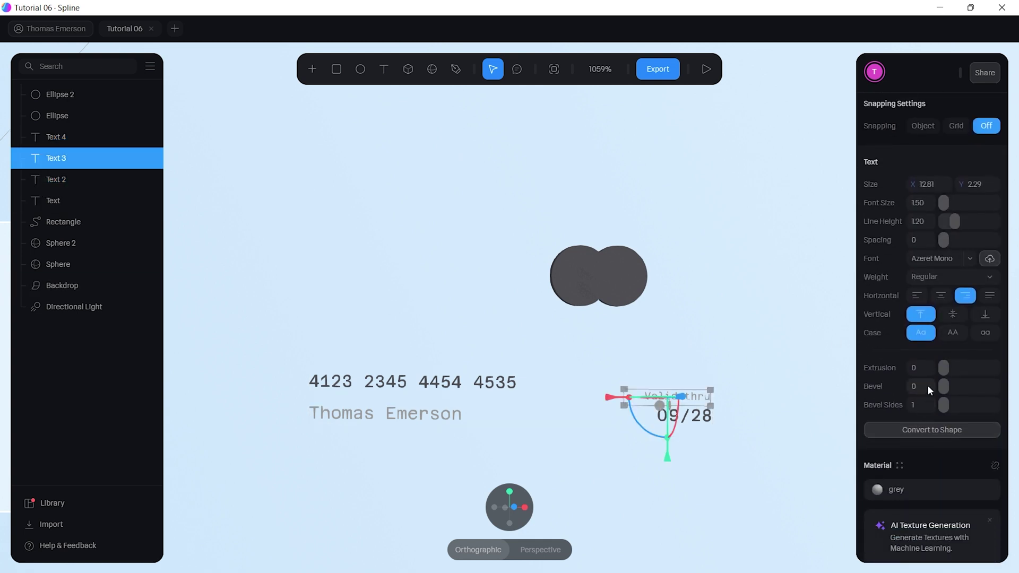
key(Return)
click(685, 416)
text(1)
key(Return)
Set extrusion 1 on the card number and cardholder name texts
click(395, 400)
click(396, 389)
click(914, 367)
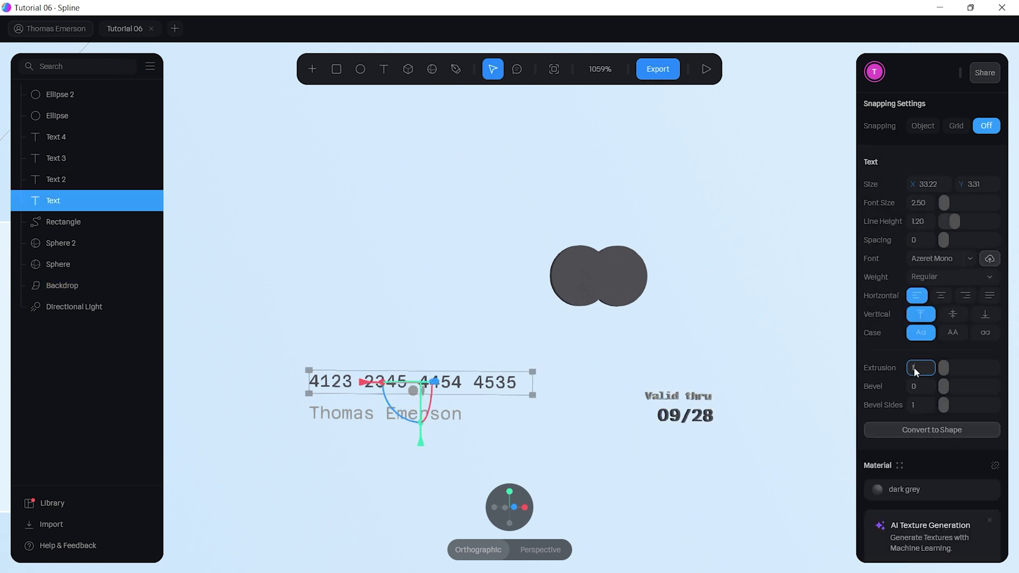
text(1)
key(Return)
click(340, 419)
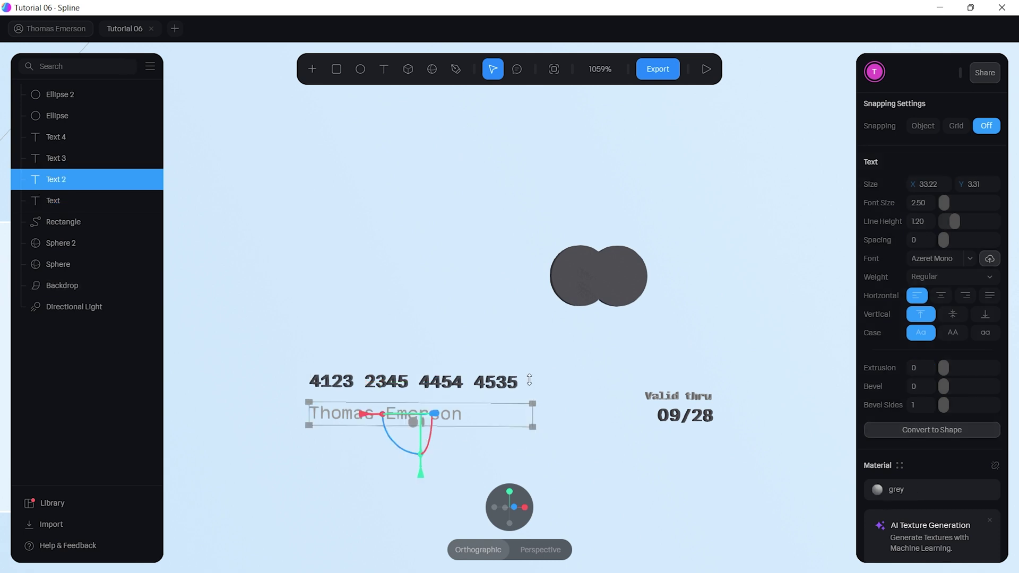
click(926, 367)
text(1)
key(Return)
key(Escape)
Orbit to inspect the extruded lettering, then return to the front view
scroll(531, 345, down, 3)
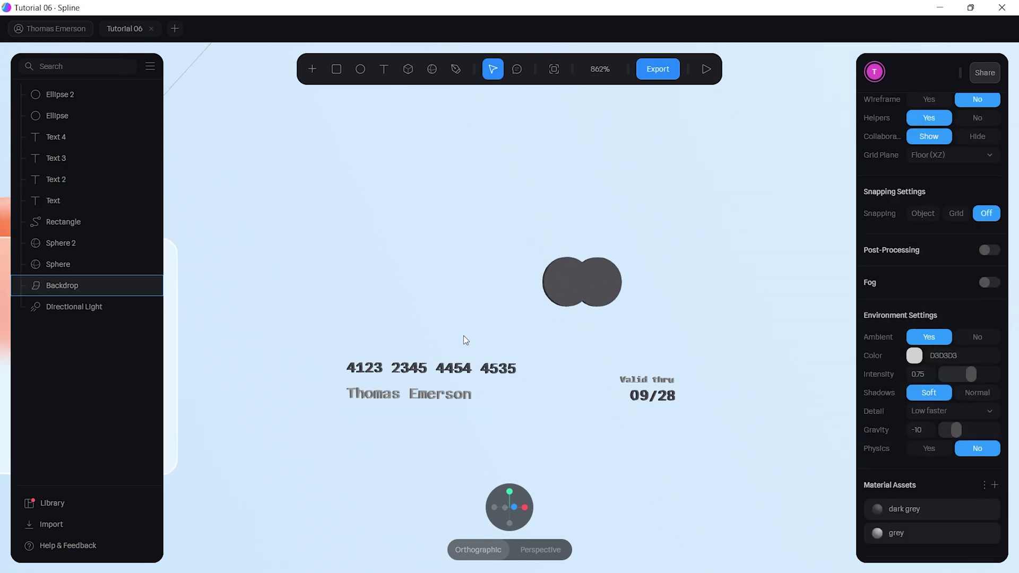
right_drag(457, 336, 493, 456)
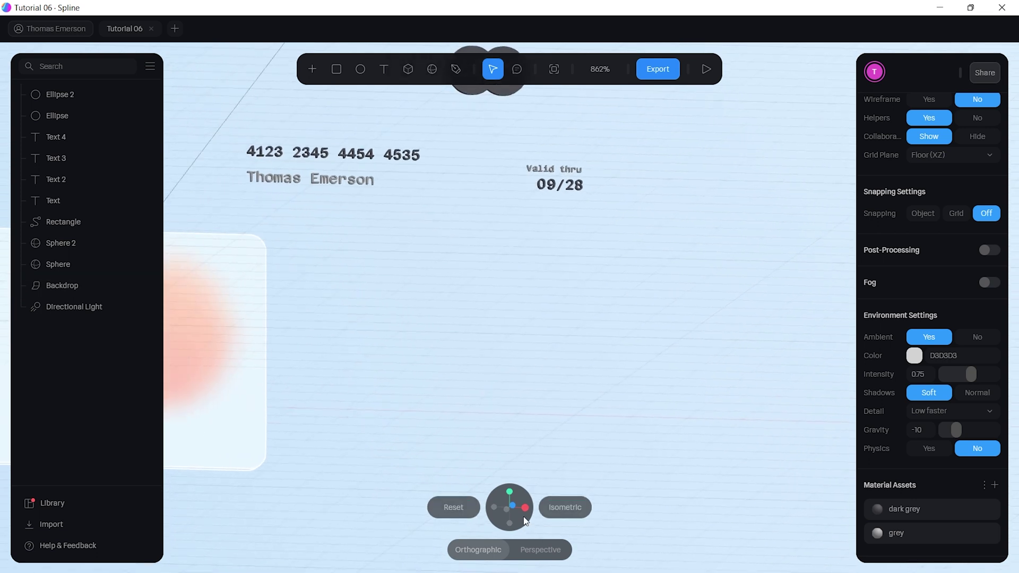
click(453, 507)
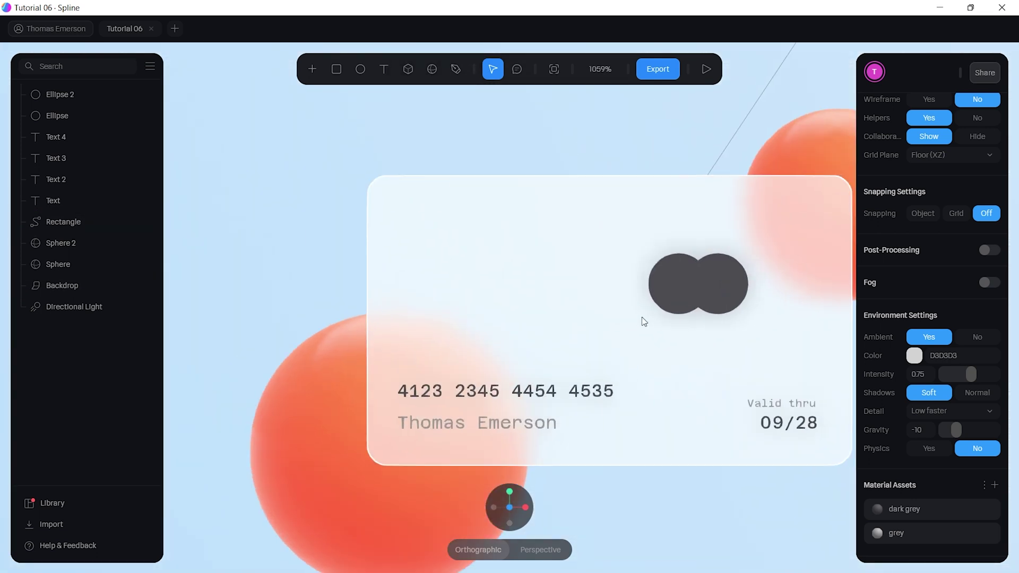
middle_drag(733, 339, 471, 268)
click(470, 268)
scroll(911, 372, down, 2)
scroll(912, 377, down, 3)
scroll(902, 387, up, 6)
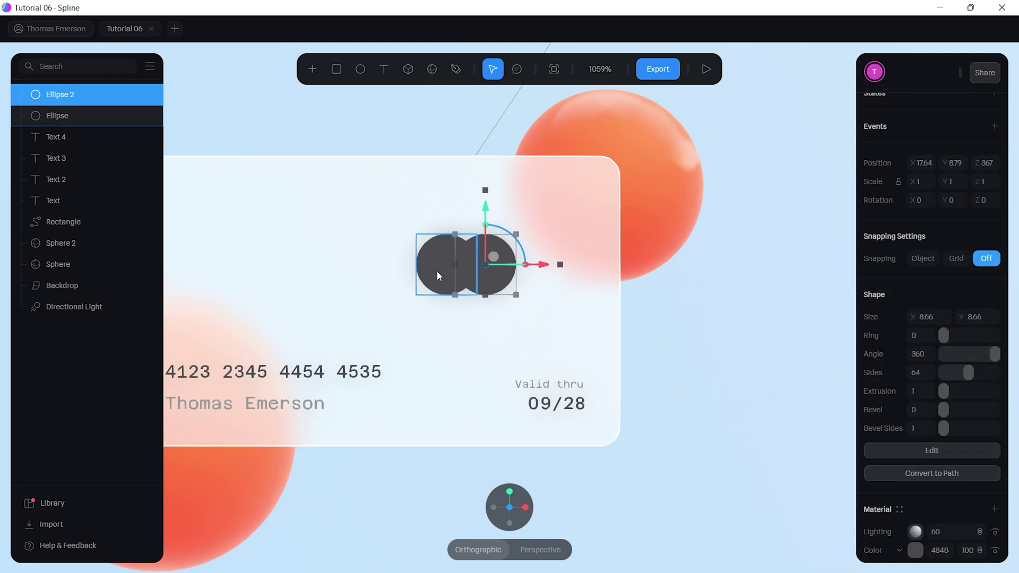
Save the card rectangle's frosted material as a new material asset named 'glass'
key(Escape)
scroll(605, 248, down, 3)
middle_drag(432, 316, 489, 329)
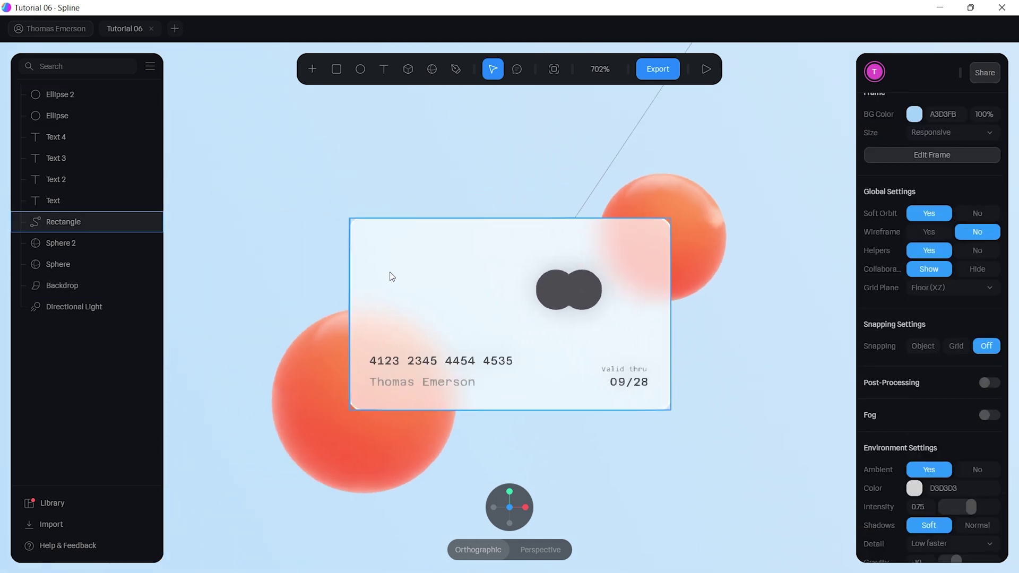
click(454, 235)
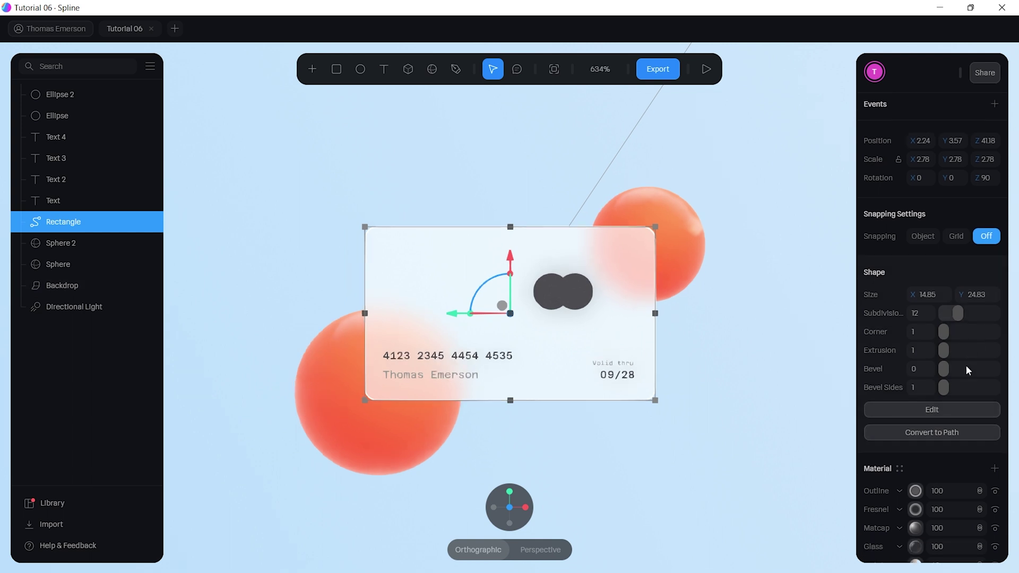
scroll(965, 369, down, 3)
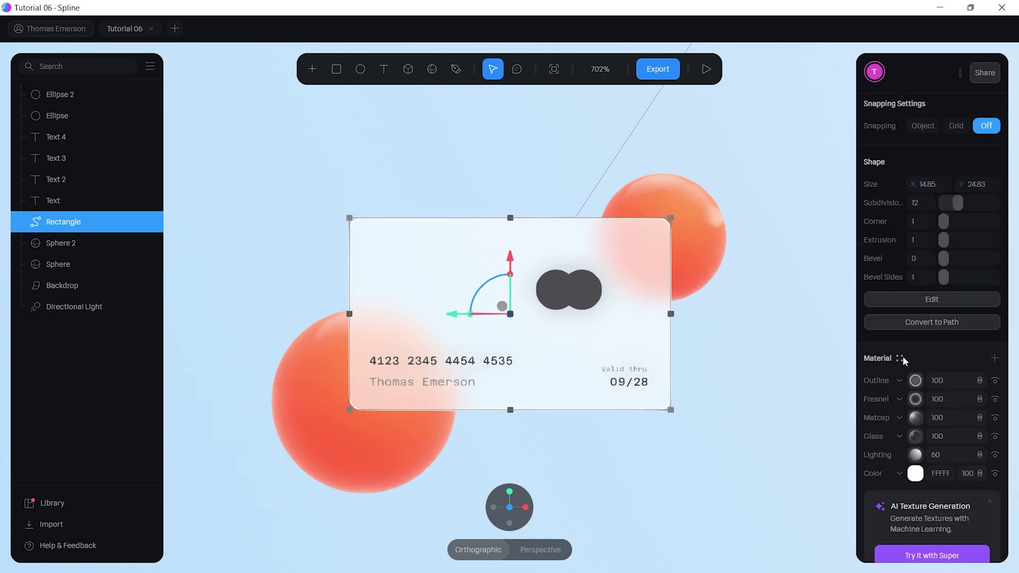
click(901, 358)
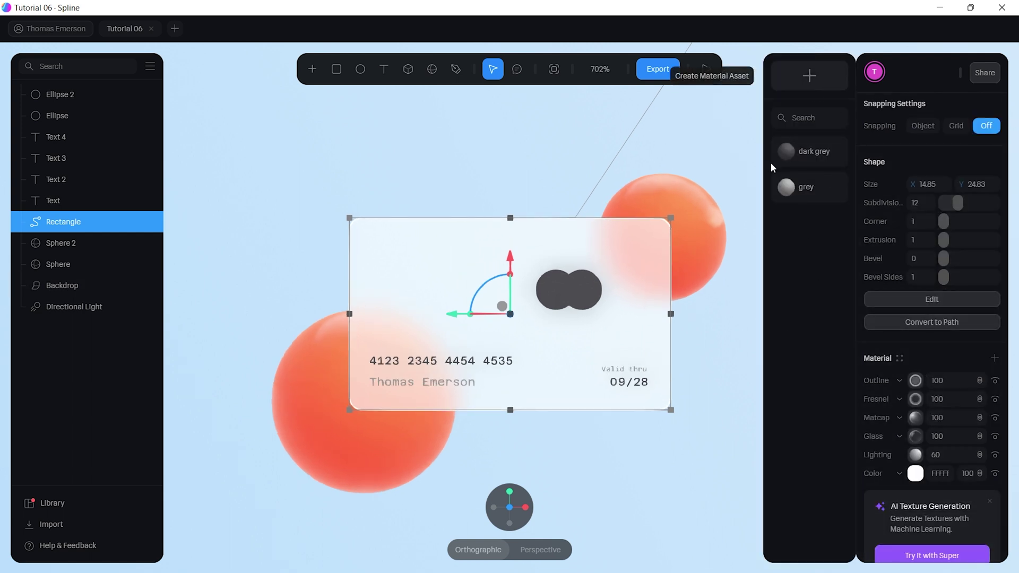
double_click(817, 150)
text(g)
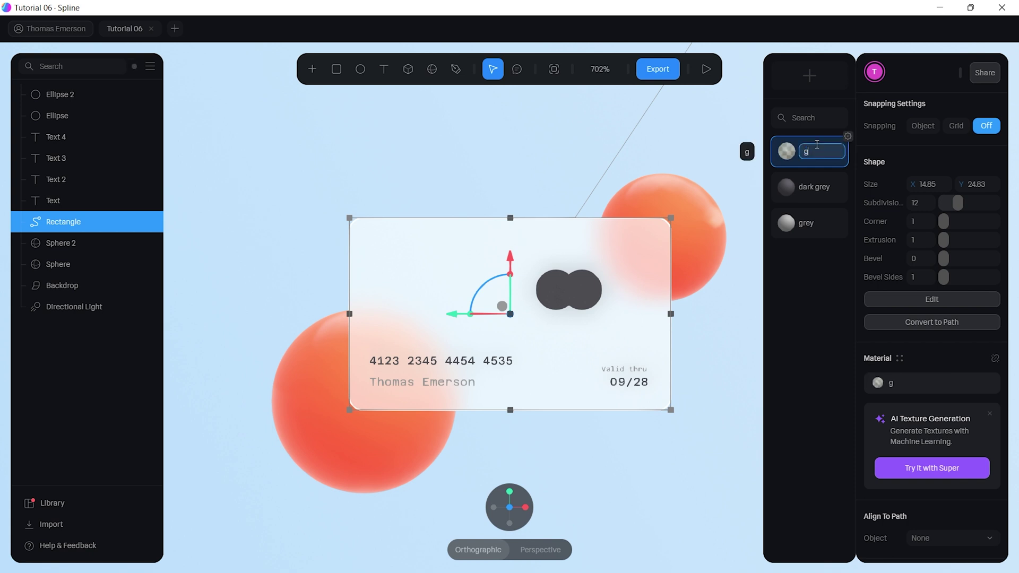
key(Escape)
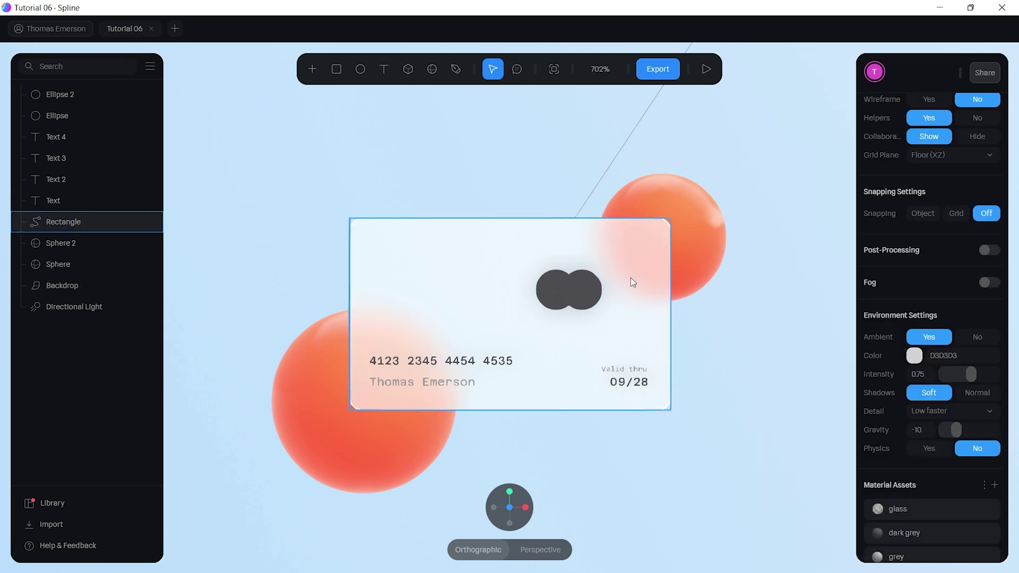
Apply the glass material asset to both logo circles
click(584, 286)
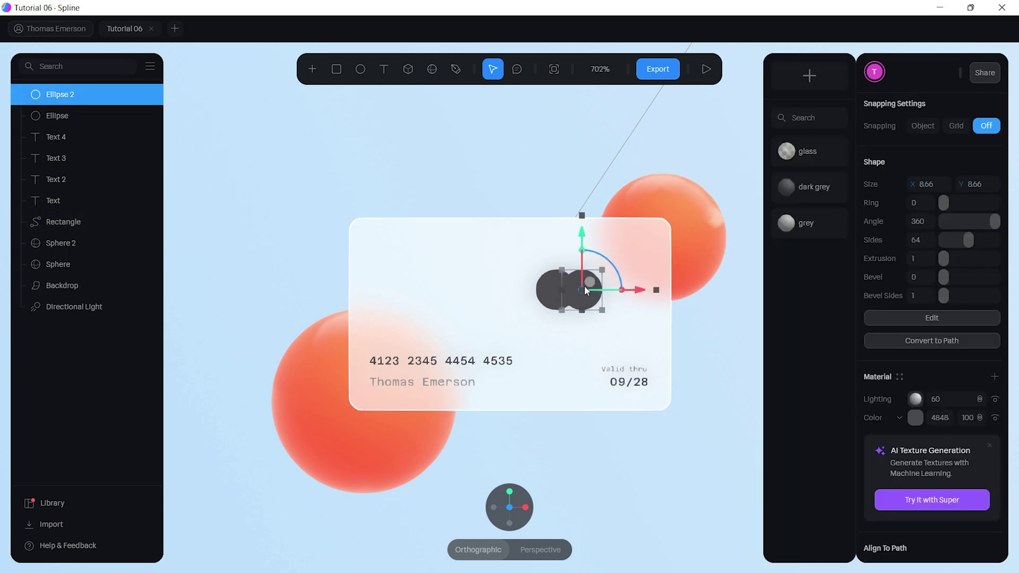
shift+click(549, 297)
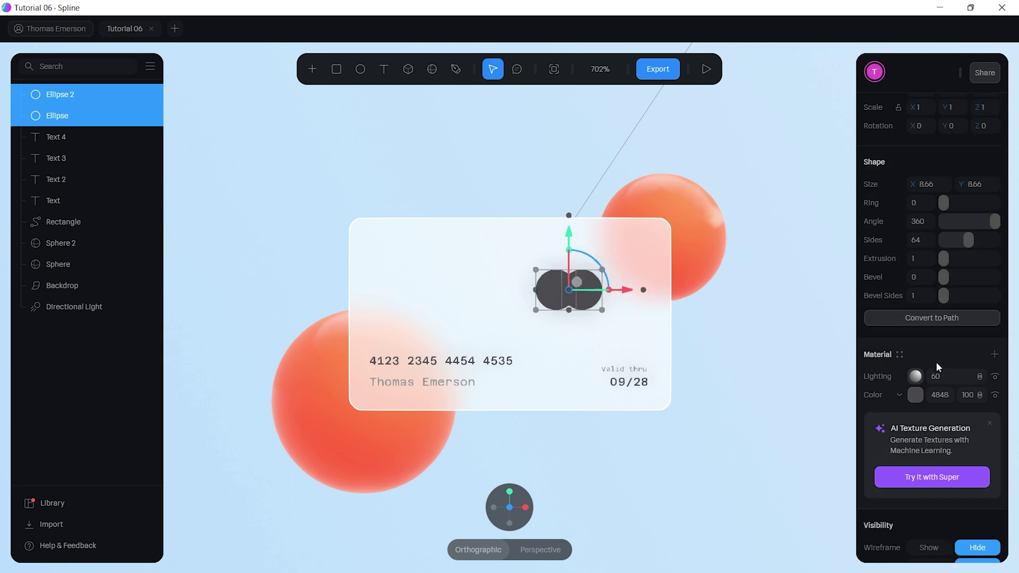
click(899, 354)
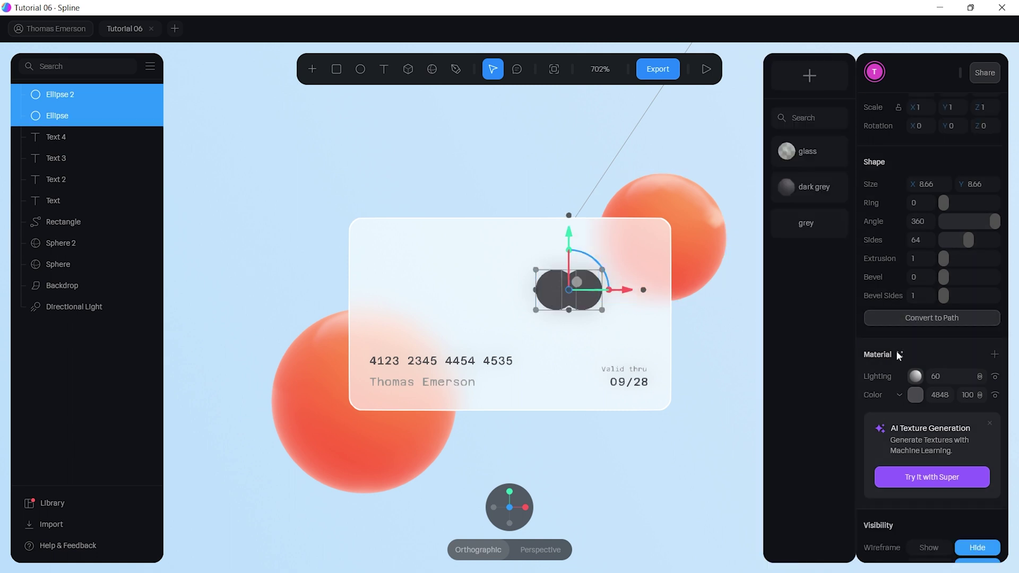
click(804, 159)
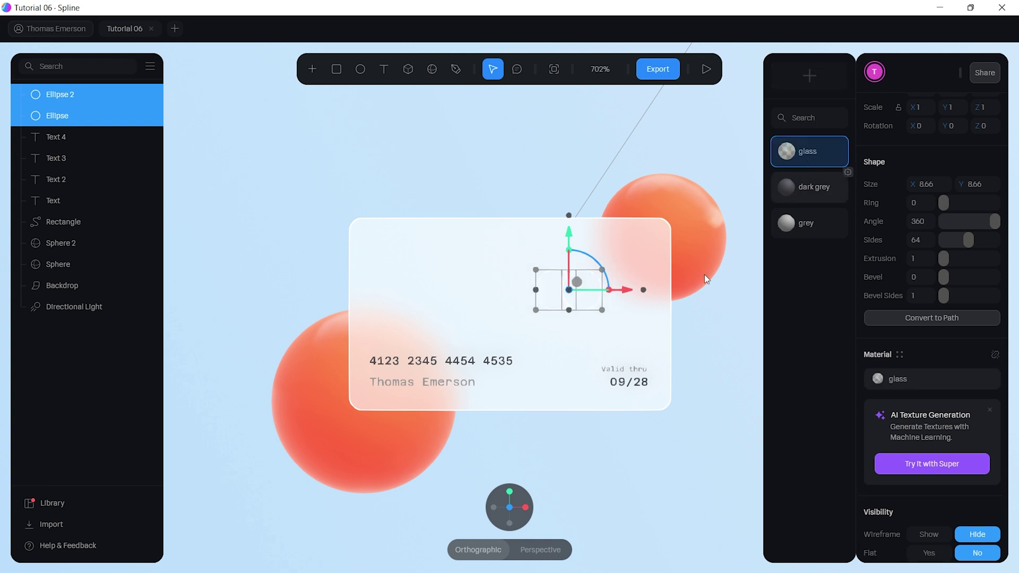
key(Escape)
scroll(619, 272, up, 6)
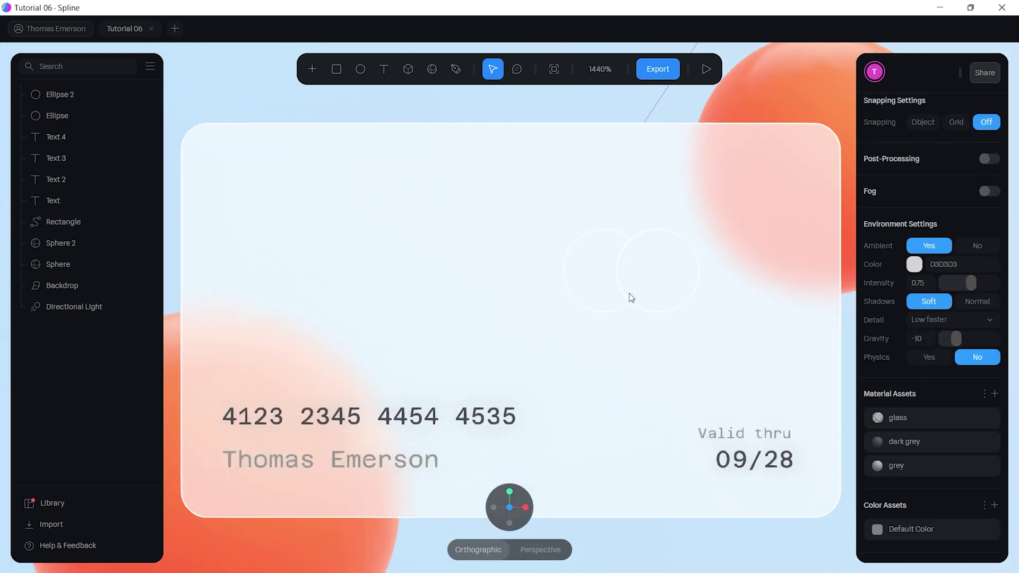
Scale both logo circles down together and move them into the card's top-right corner
scroll(632, 298, down, 3)
click(632, 270)
shift+click(565, 285)
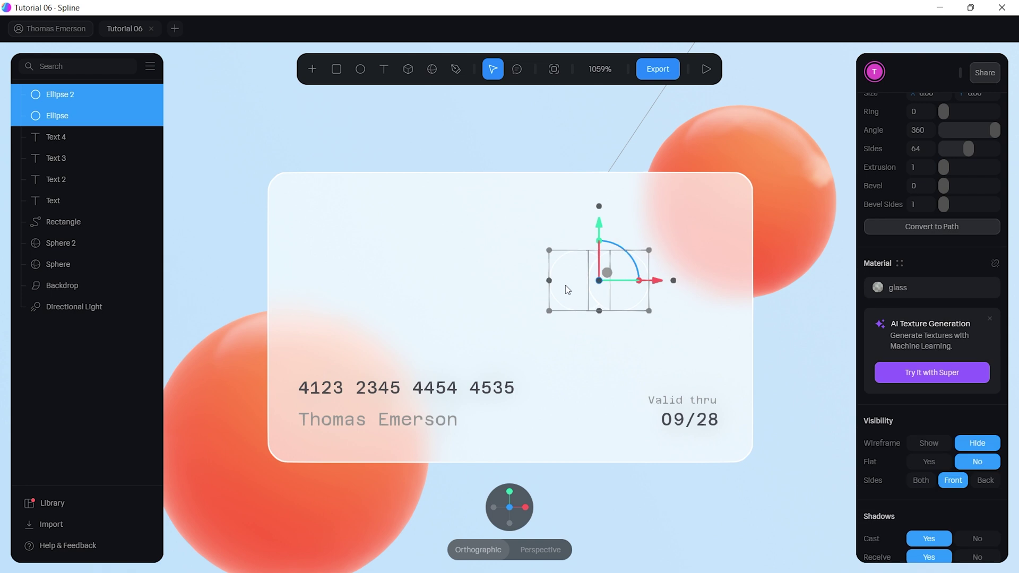
drag(549, 310, 572, 297)
drag(670, 274, 730, 269)
drag(675, 220, 677, 182)
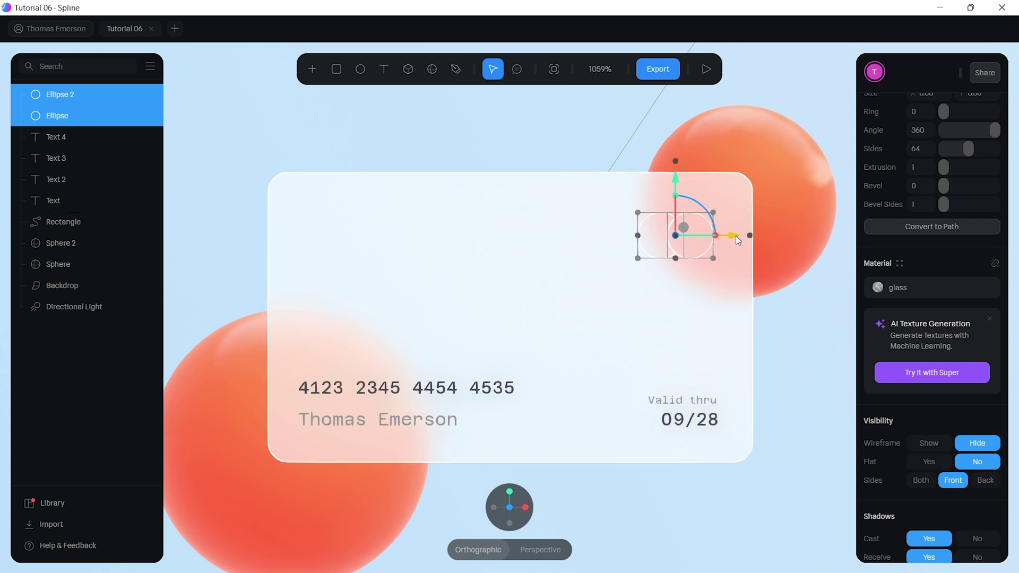
drag(736, 235, 738, 236)
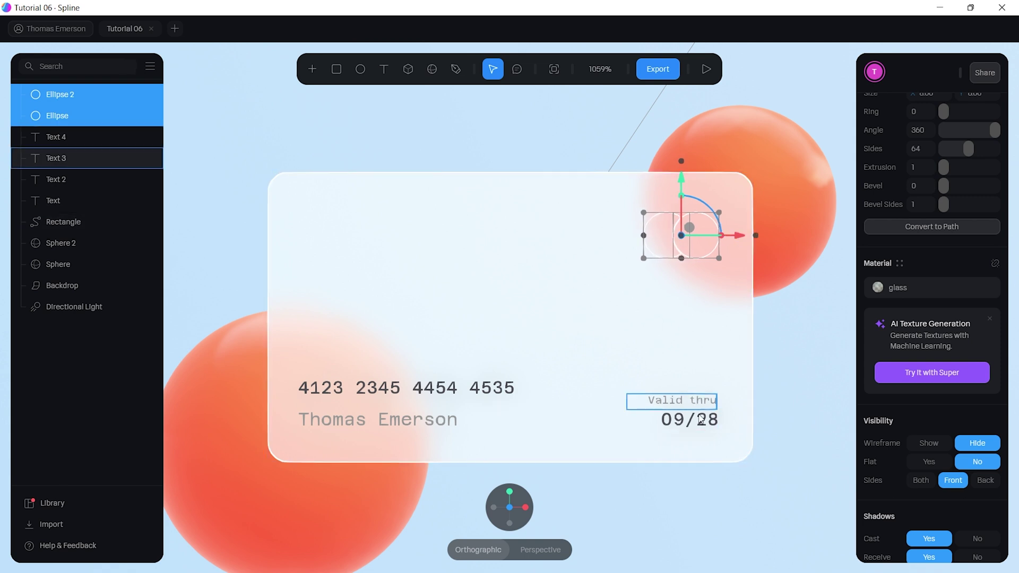
key(Escape)
scroll(713, 288, down, 3)
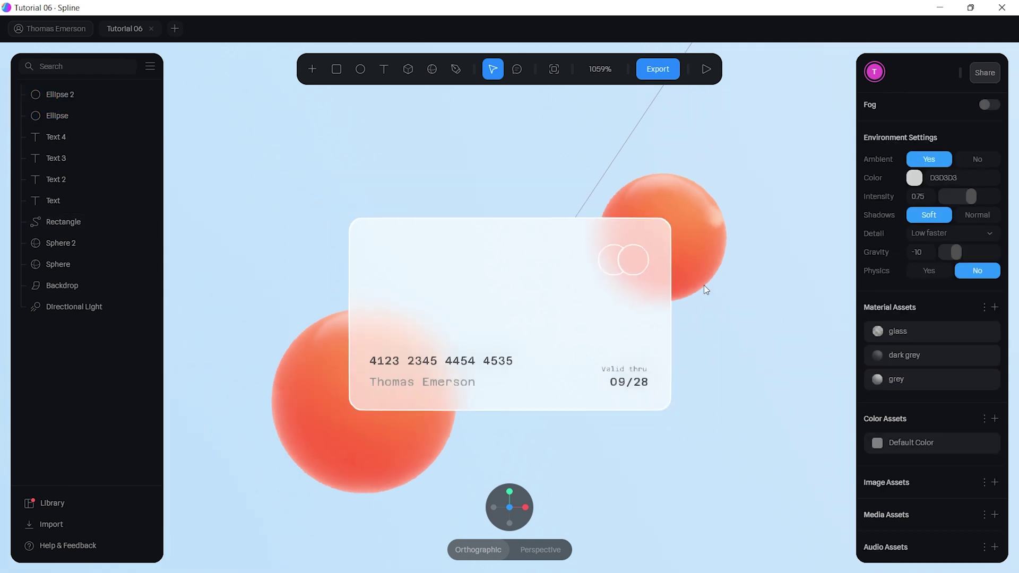
scroll(704, 287, up, 2)
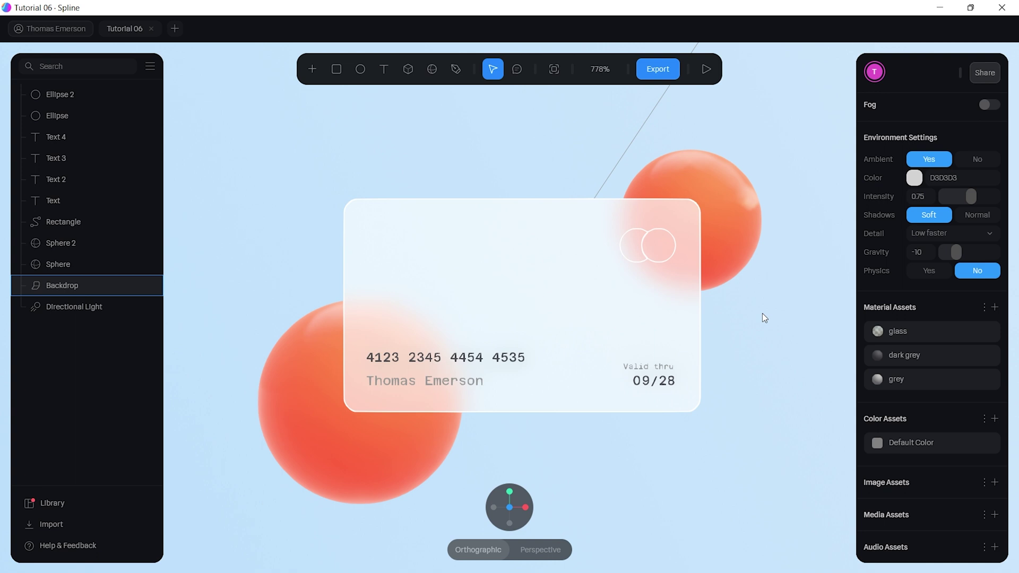
Duplicate the card-number text with Ctrl+D and move the copy up to the card's top-left
click(370, 358)
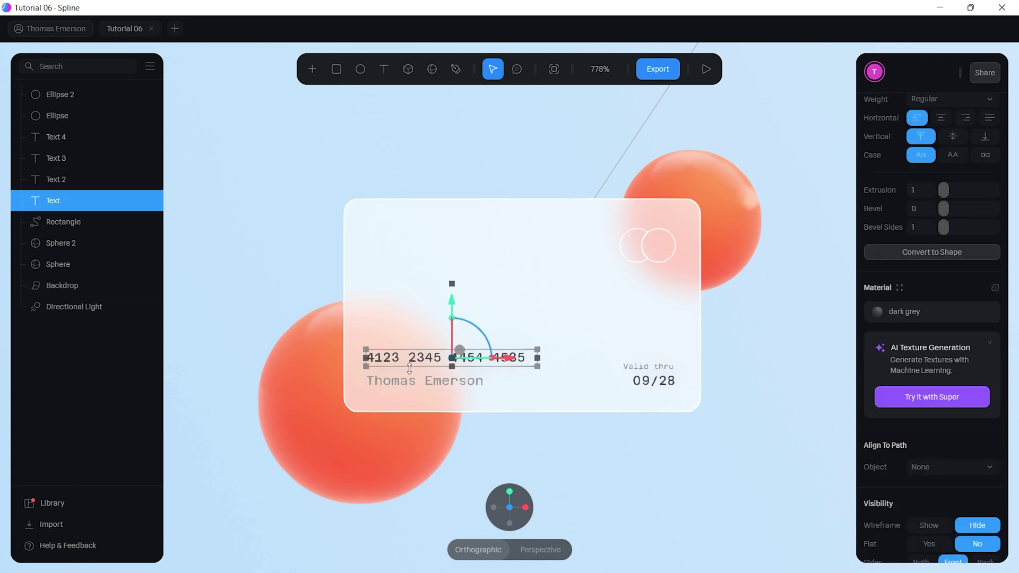
key(ctrl+d)
drag(456, 280, 460, 184)
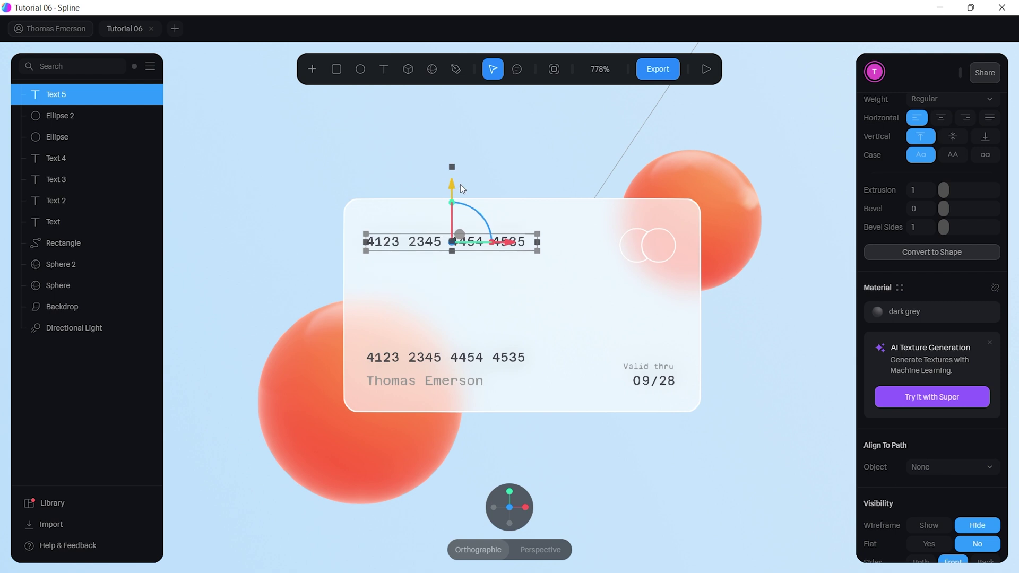
double_click(415, 245)
Check the Figma reference design, then come back to the Spline scene
key(alt+Tab)
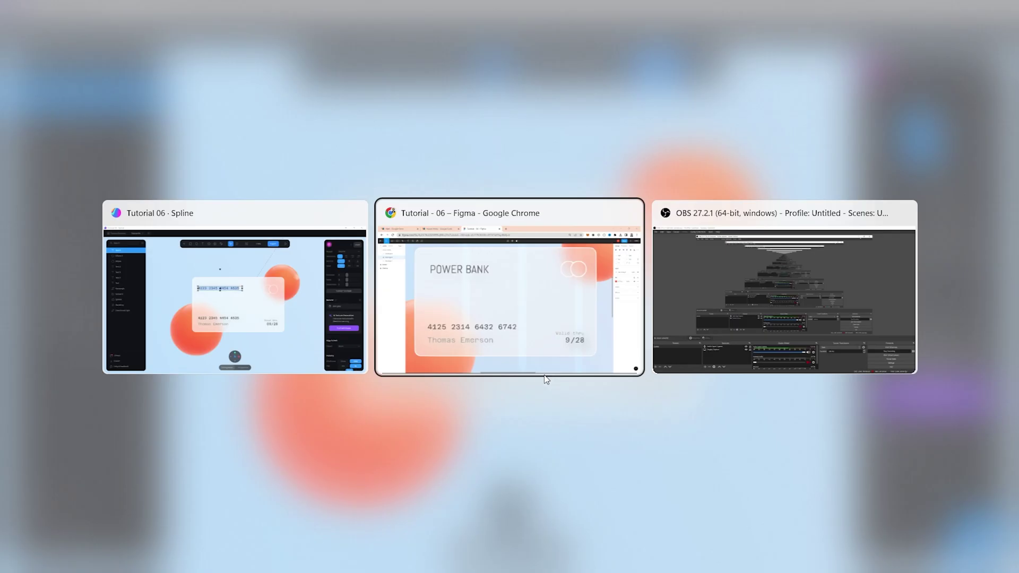
key(Escape)
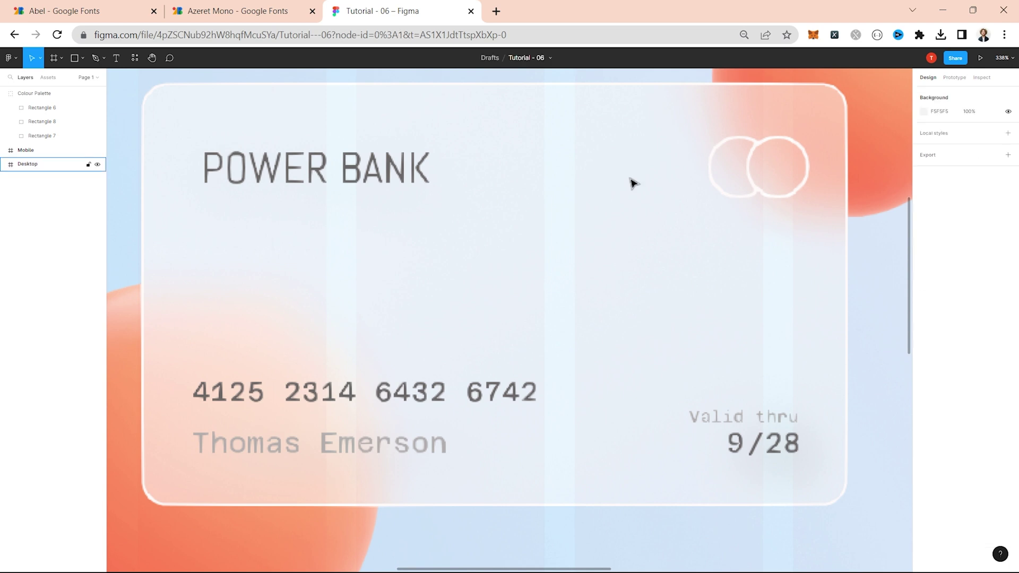
ctrl+scroll(562, 293, up, 5)
ctrl+scroll(518, 275, down, 10)
ctrl+scroll(519, 275, up, 3)
key(alt+Tab)
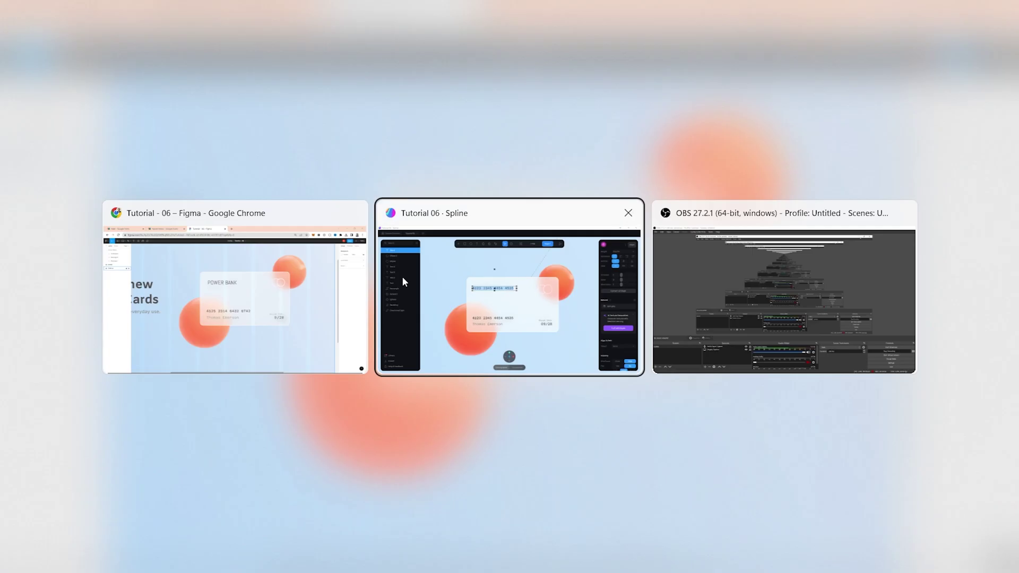
Change the copied text to 'Power Bank' and look up the Abel font page for reference
text(Pc)
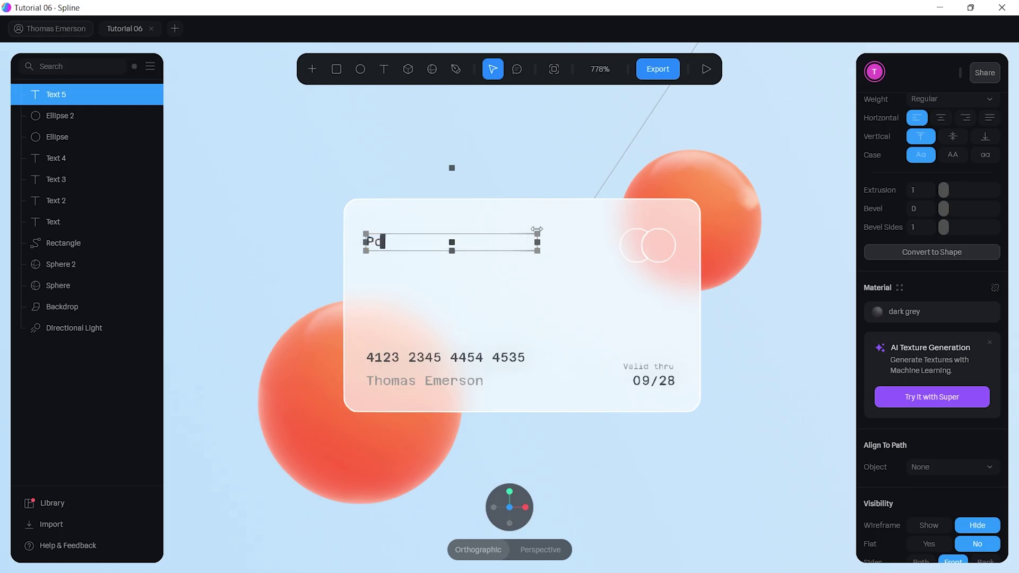
text(wer )
text(Bank)
key(Escape)
key(alt+Tab)
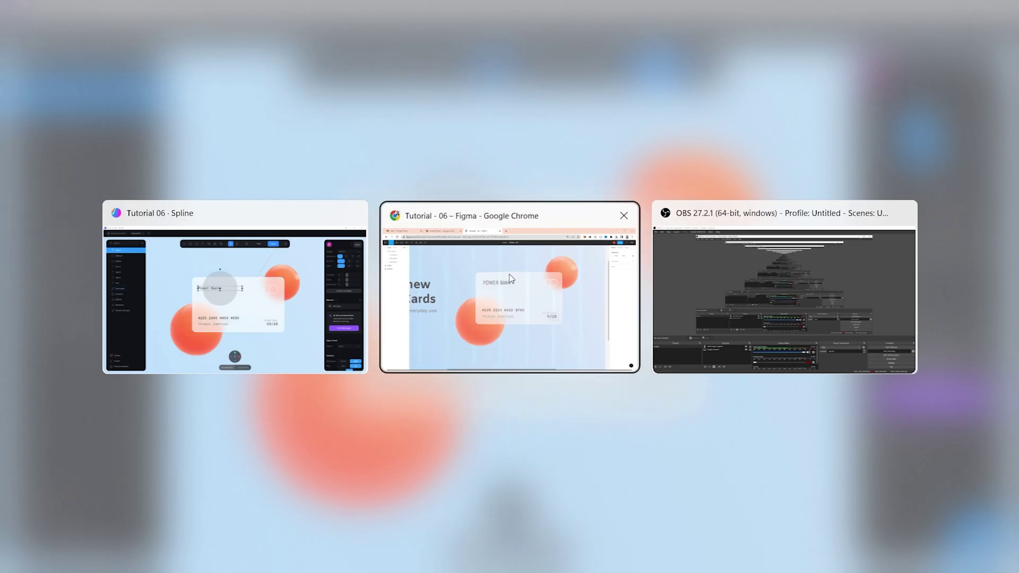
click(83, 8)
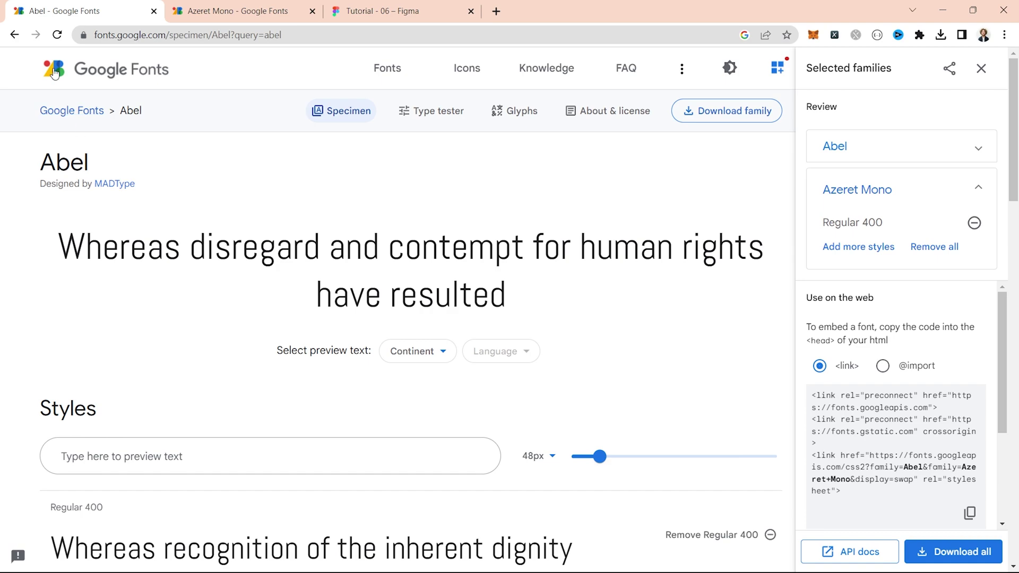
key(alt+Tab)
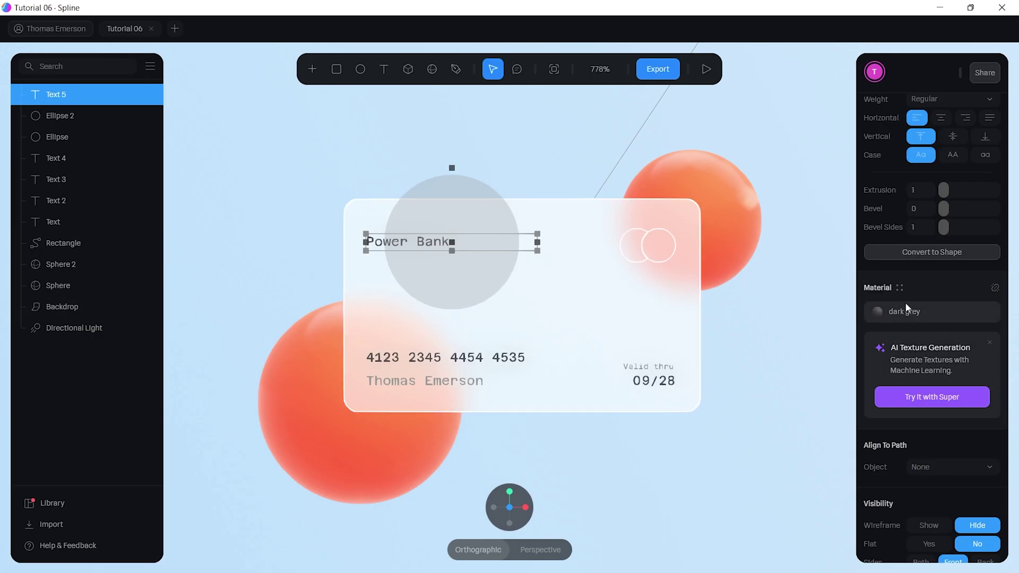
scroll(942, 318, up, 5)
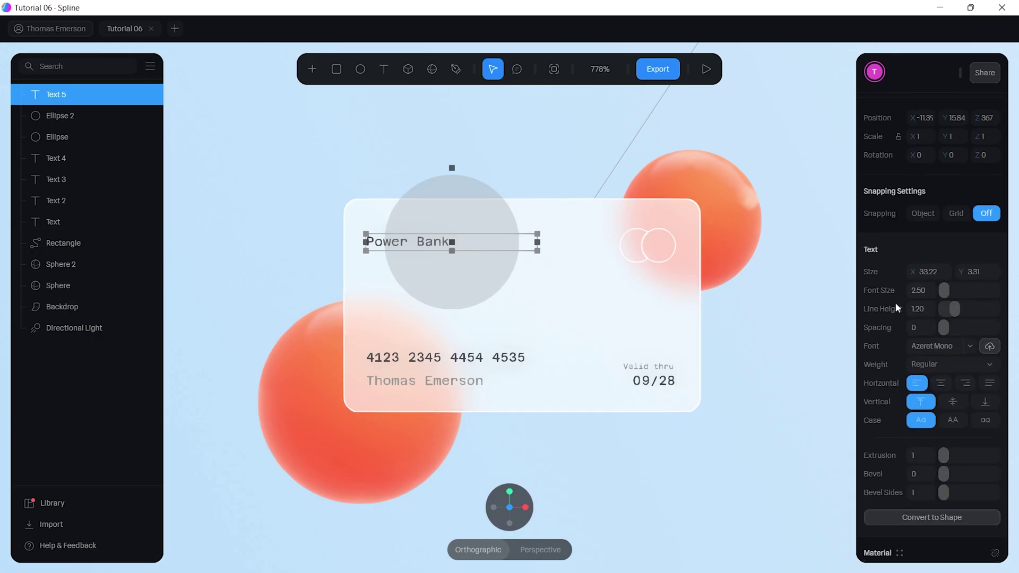
Change the Power Bank title's font to Abel at size 3.60
click(933, 343)
text(Abel)
key(Return)
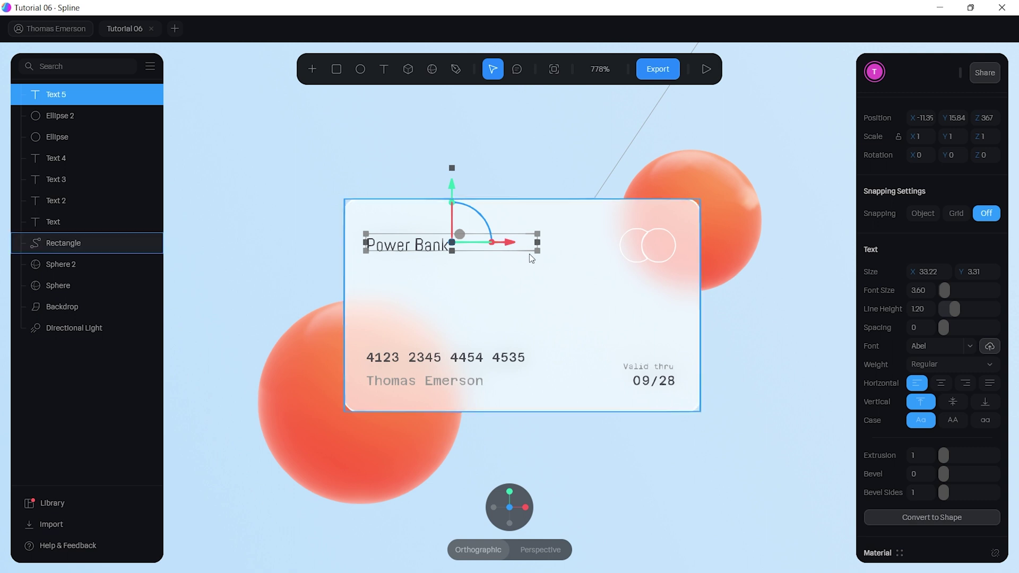
key(Escape)
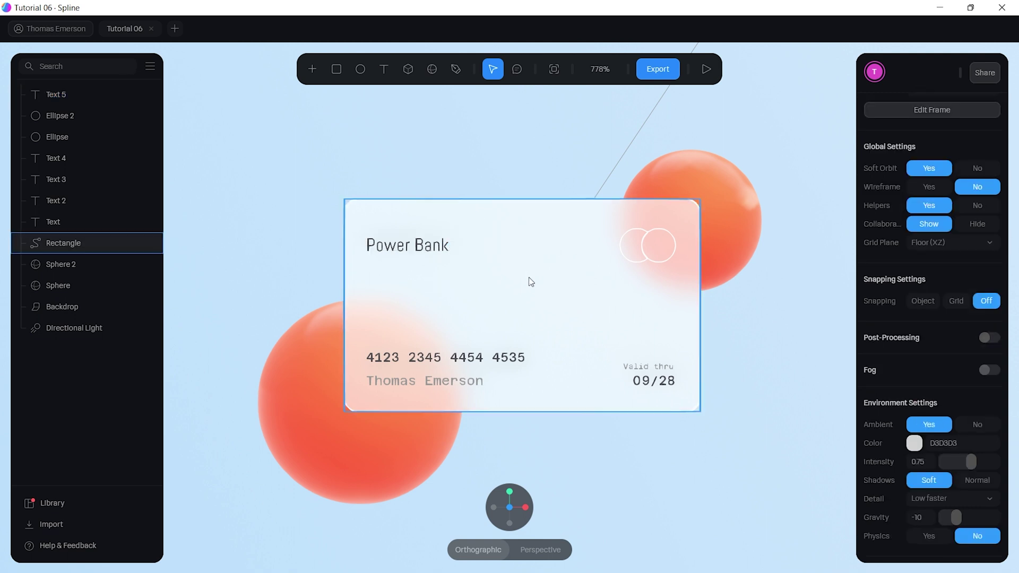
click(454, 256)
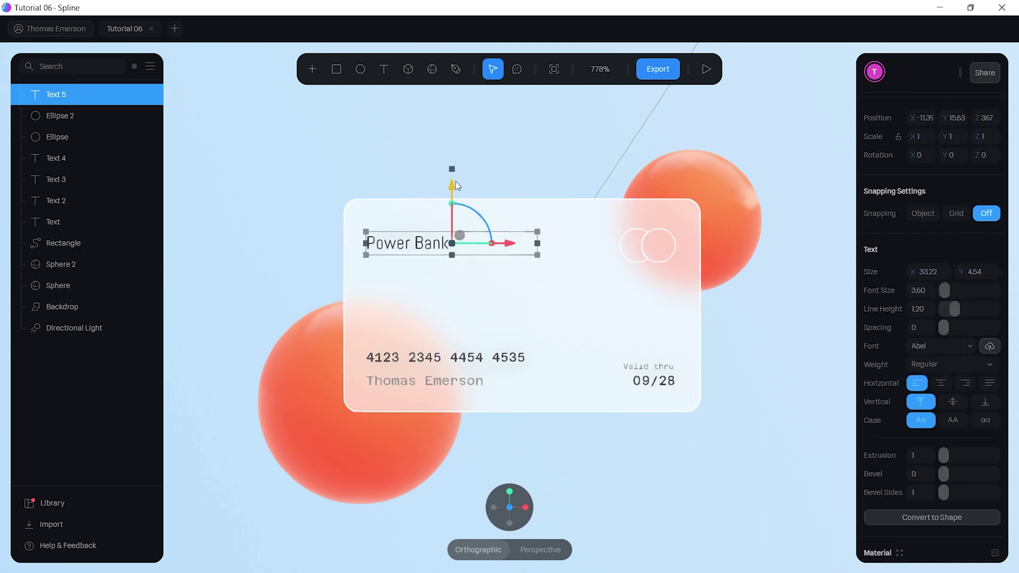
key(Escape)
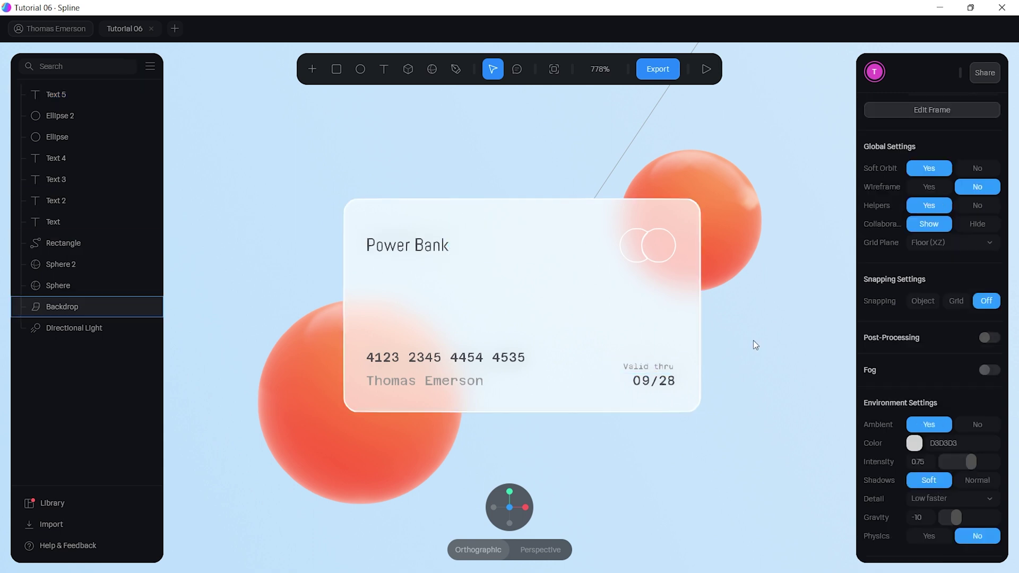
Group the Power Bank title, both logo circles, card number, name, Valid thru and 09/28
scroll(740, 343, down, 2)
scroll(402, 294, up, 3)
scroll(416, 289, down, 5)
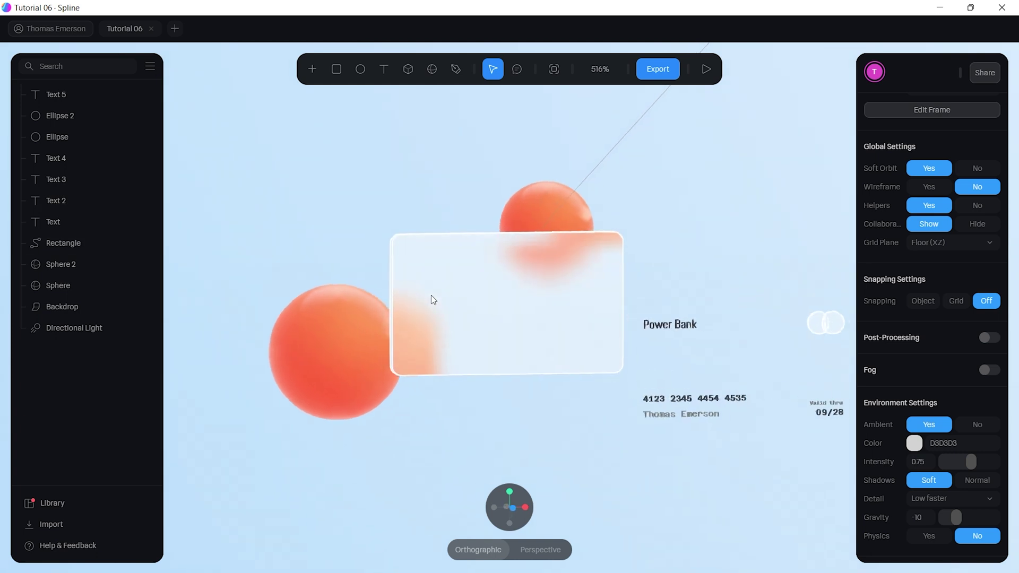
scroll(498, 324, down, 3)
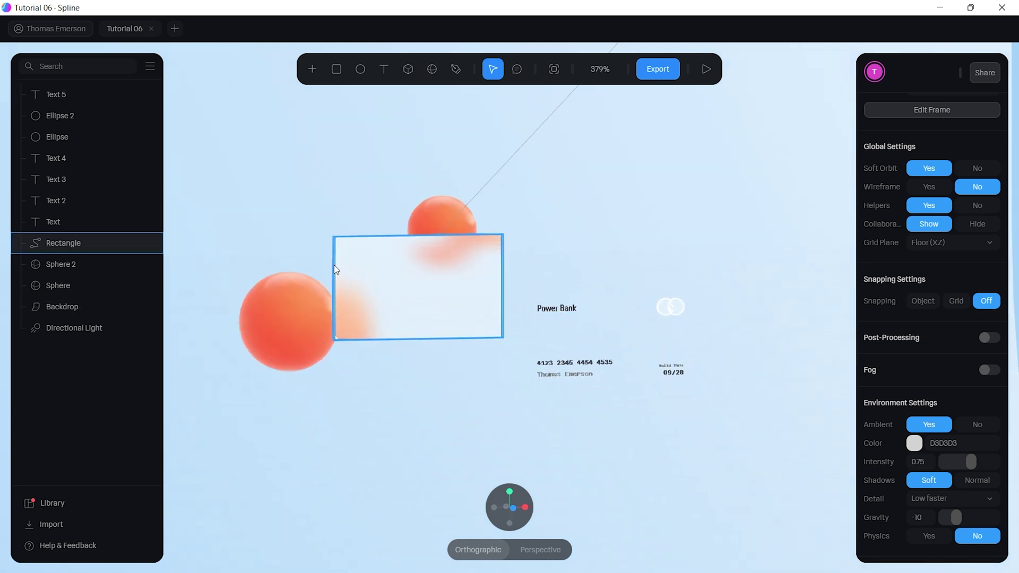
click(570, 309)
click(668, 310)
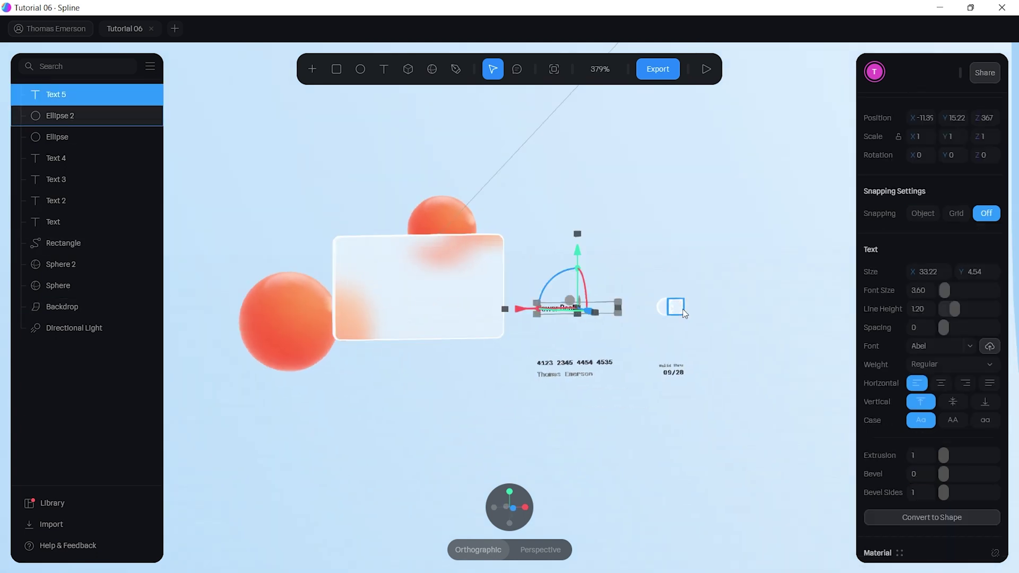
scroll(654, 316, up, 5)
middle_drag(681, 344, 578, 297)
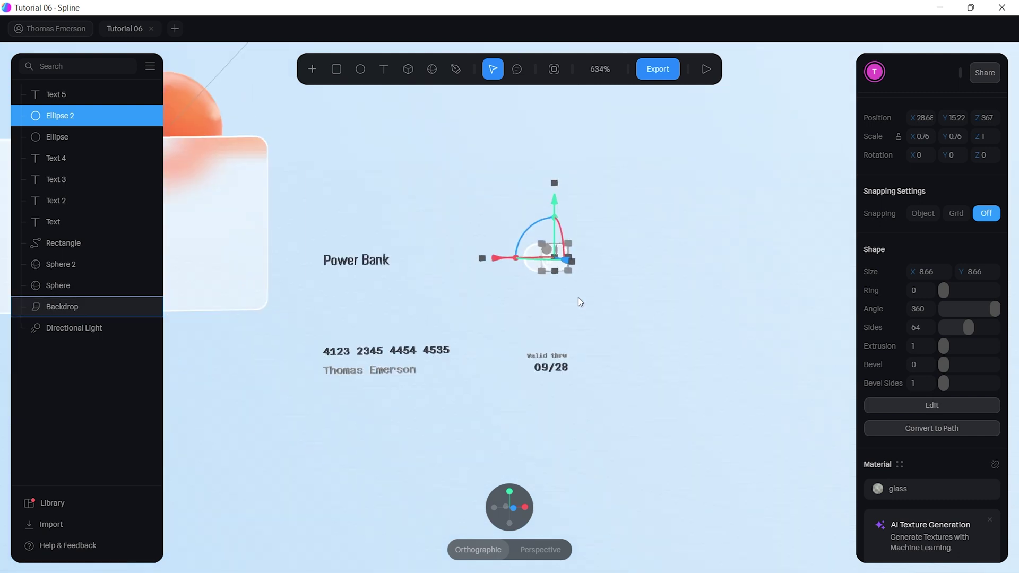
shift+click(529, 266)
shift+click(399, 268)
shift+click(383, 349)
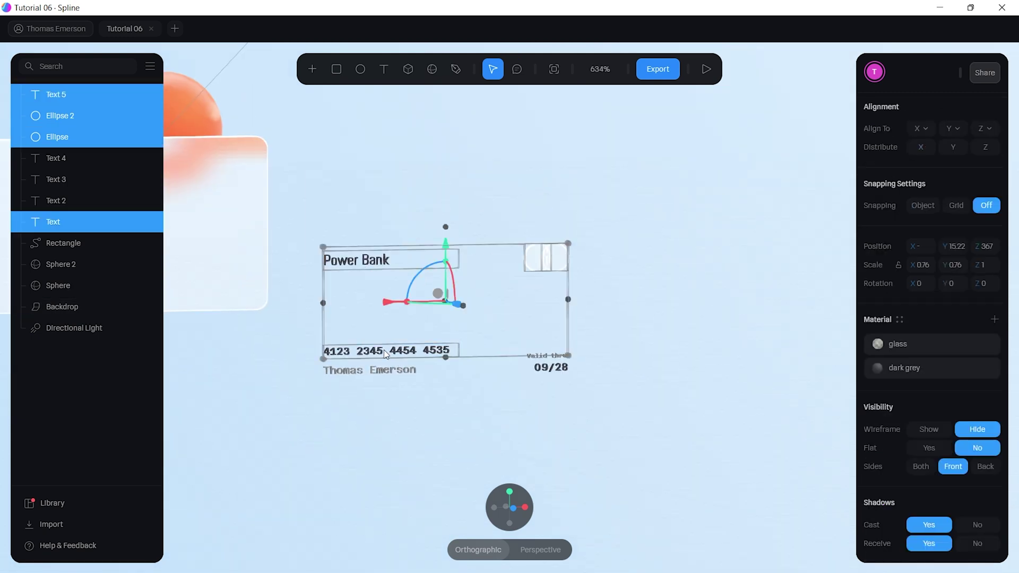
shift+click(380, 370)
shift+click(547, 356)
shift+click(552, 372)
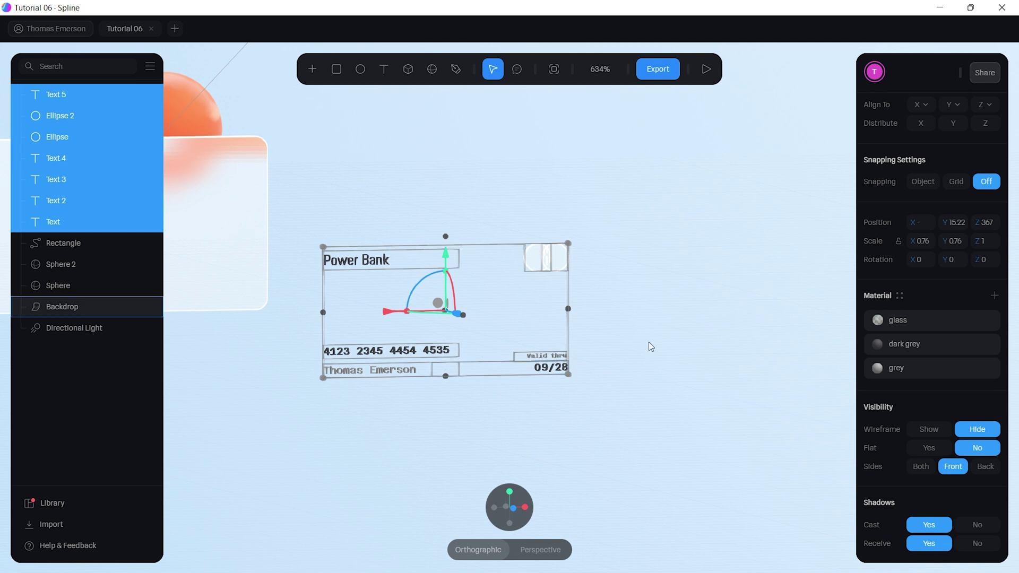
key(ctrl+g)
From an angled view, move the new group onto the glass card at Z 60.28
scroll(533, 276, down, 2)
right_drag(533, 276, 635, 415)
scroll(469, 323, down, 3)
scroll(586, 448, up, 2)
scroll(588, 450, up, 1)
drag(617, 386, 670, 360)
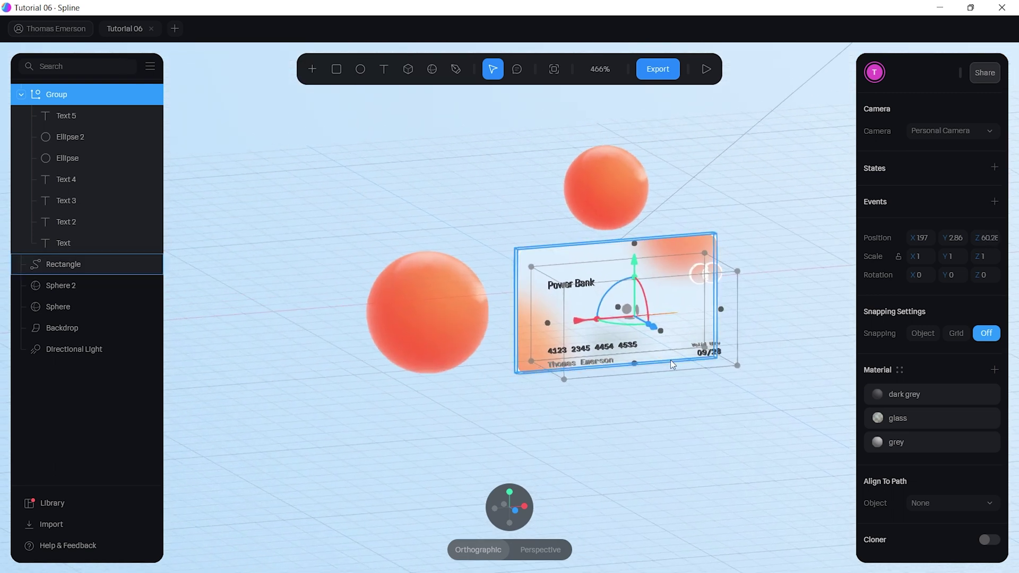
Move the group into the glass card's centre, to Z 43.50
scroll(798, 350, up, 3)
scroll(798, 350, up, 4)
drag(798, 351, 610, 222)
scroll(609, 222, up, 10)
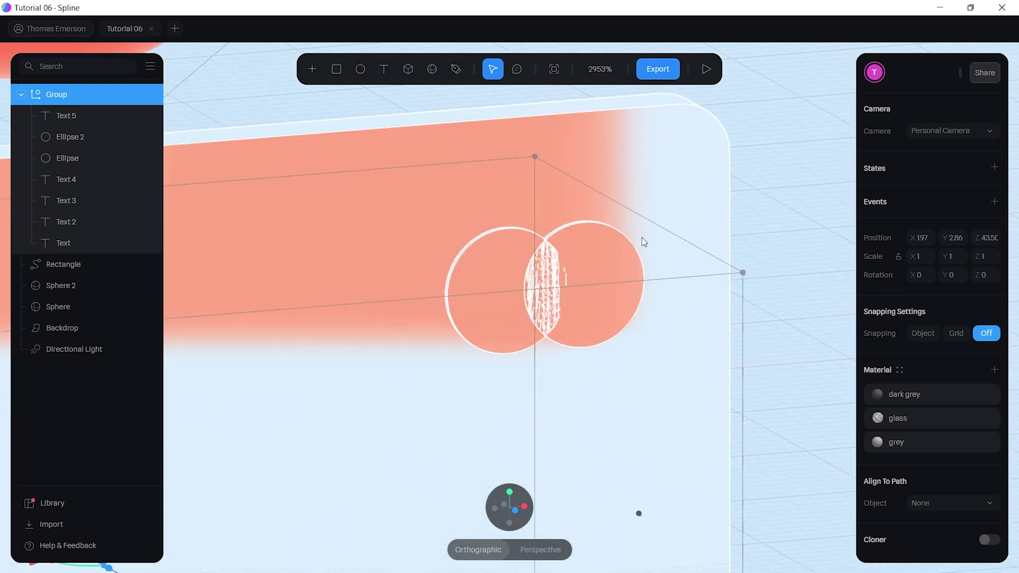
key(Escape)
Nudge Ellipse 2 forward in depth from Z -0.25 to about 0.02
click(466, 303)
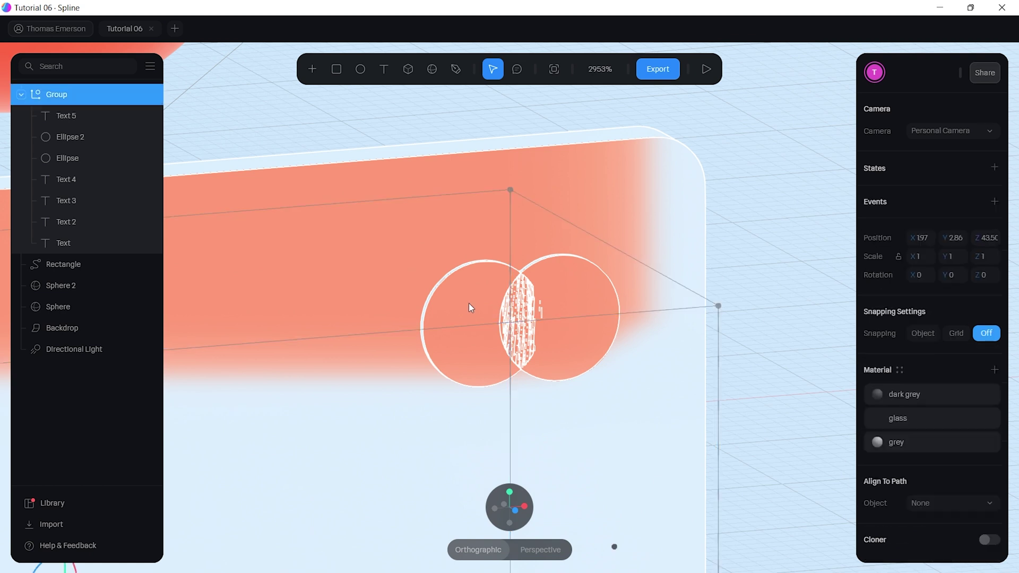
click(86, 138)
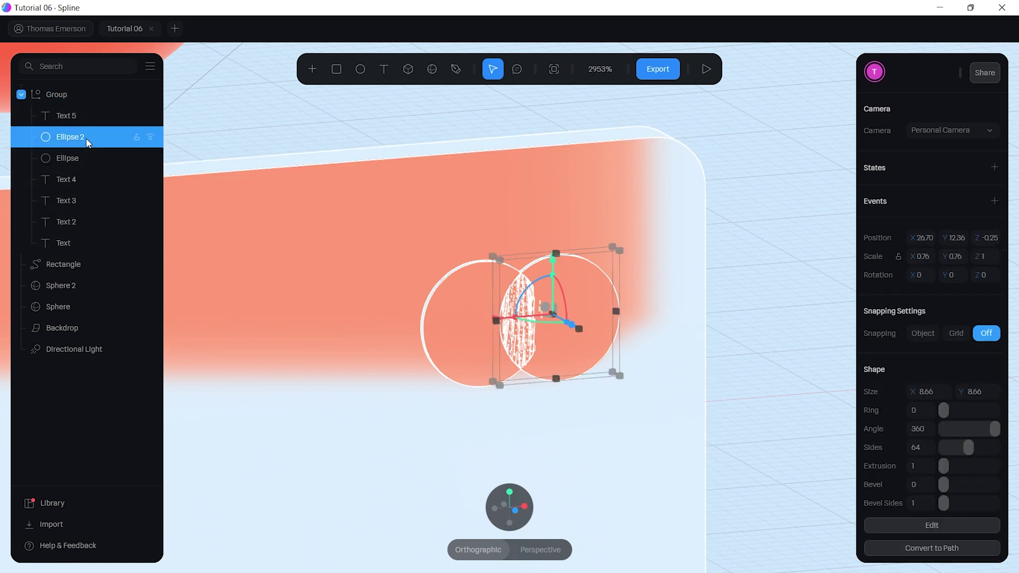
scroll(569, 283, up, 5)
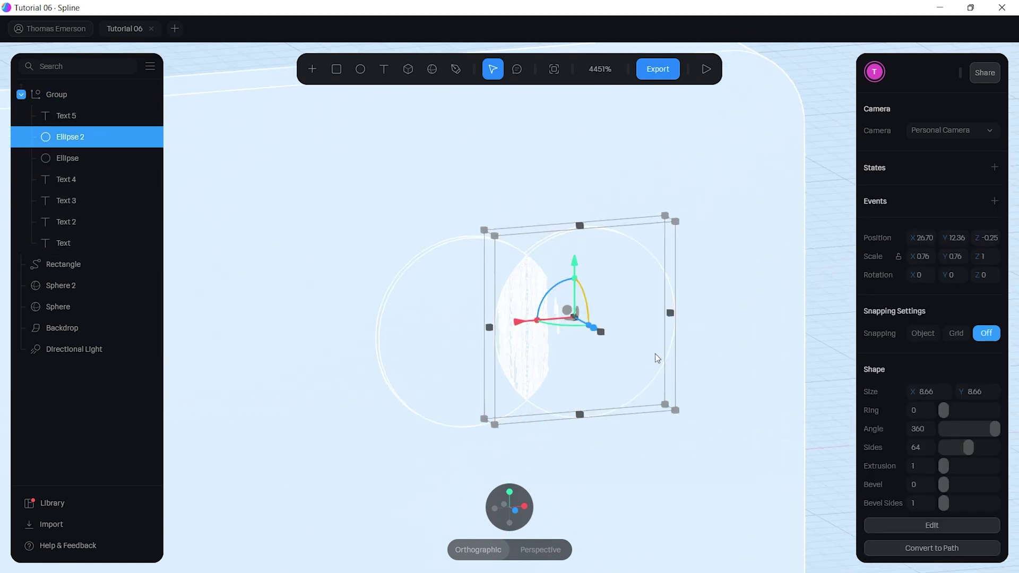
scroll(527, 285, down, 5)
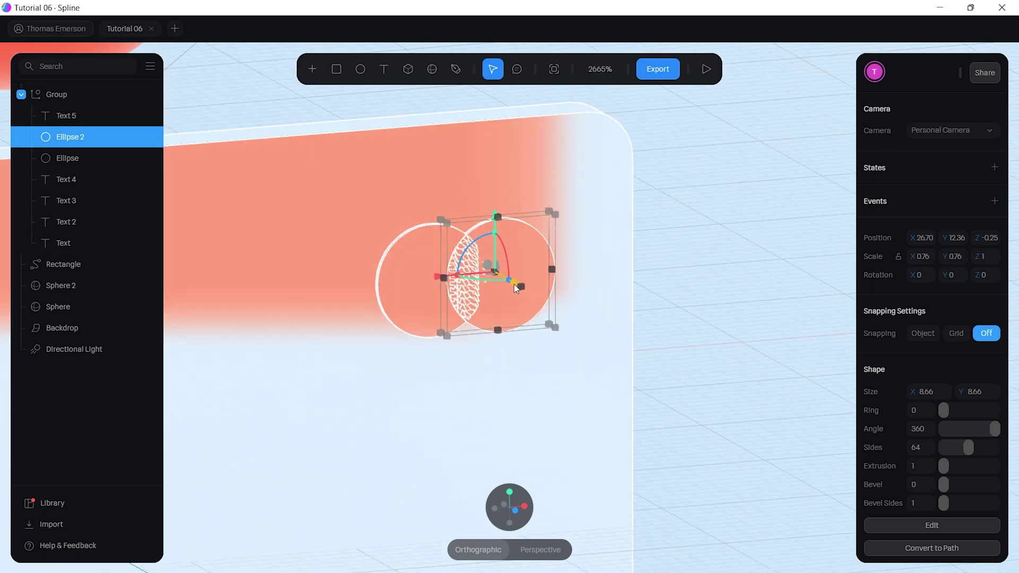
drag(516, 284, 519, 287)
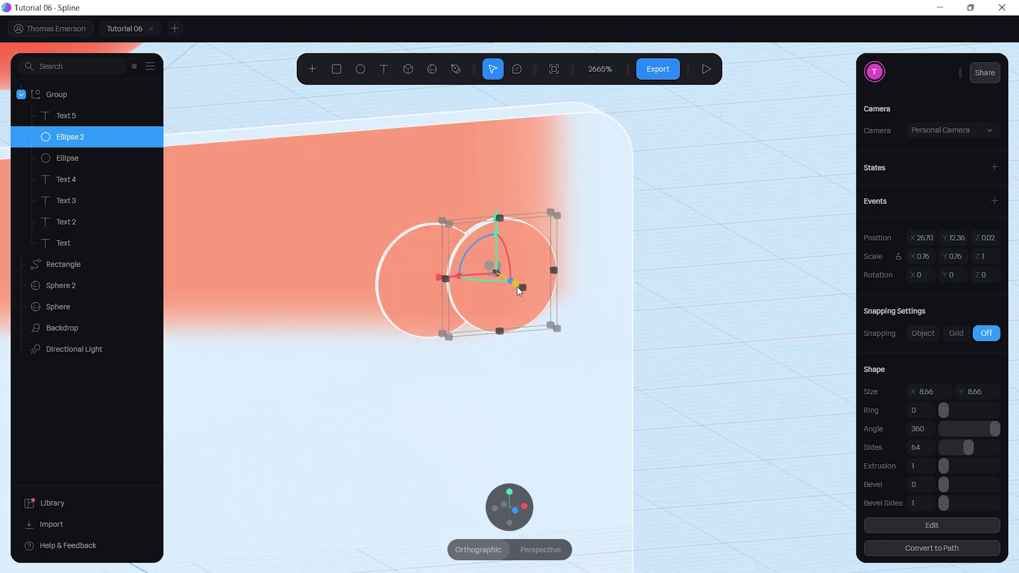
key(Escape)
scroll(555, 265, down, 10)
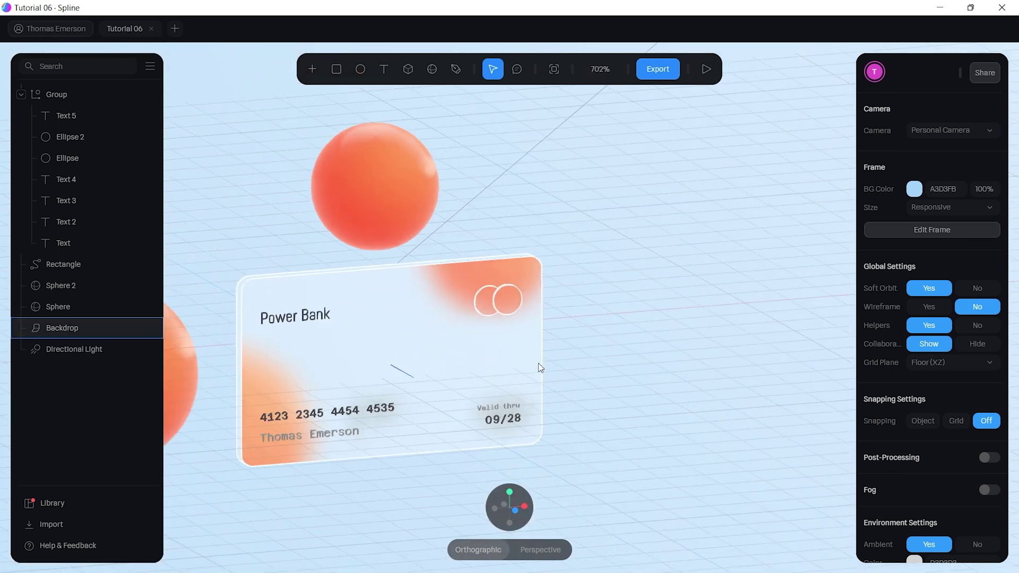
Pan and orbit around the glass card, then snap back to the front view
key(Escape)
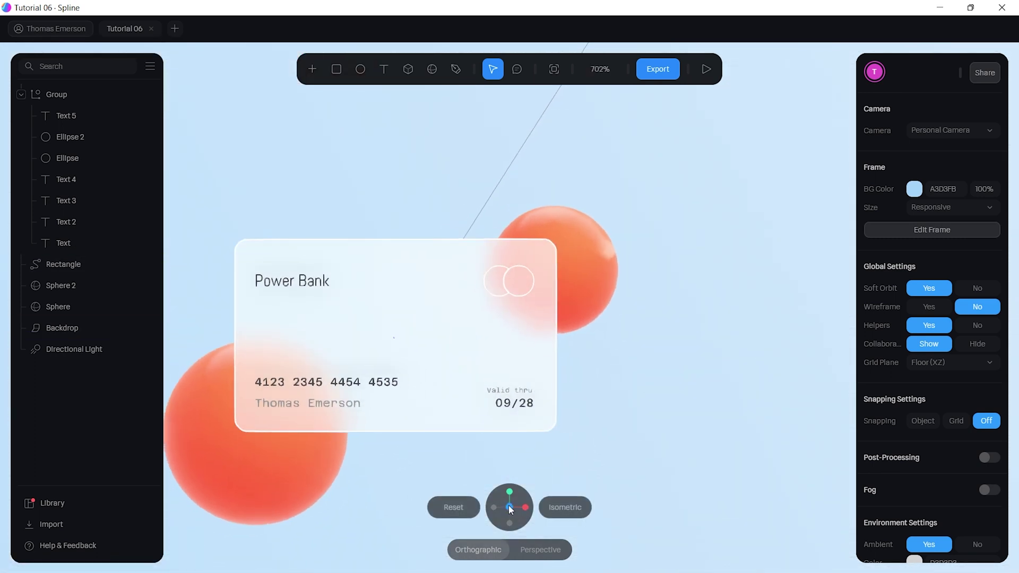
right_drag(553, 355, 520, 341)
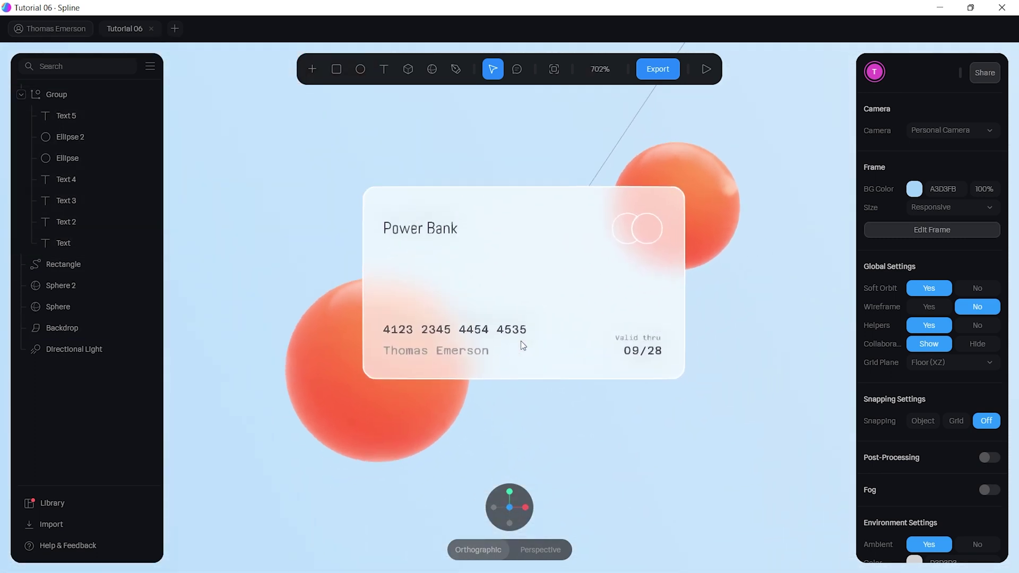
right_drag(320, 267, 354, 255)
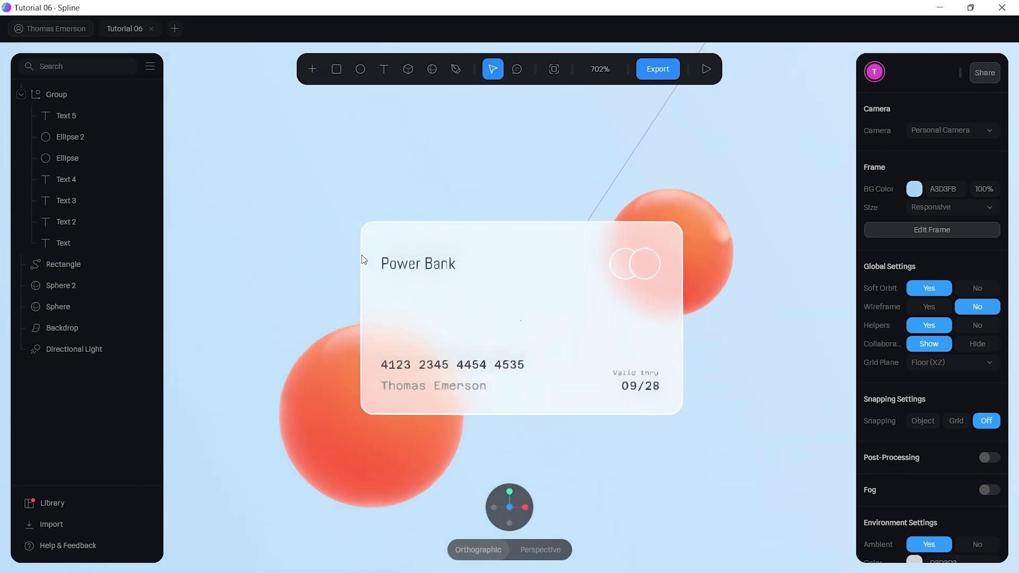
click(417, 263)
click(660, 203)
key(Escape)
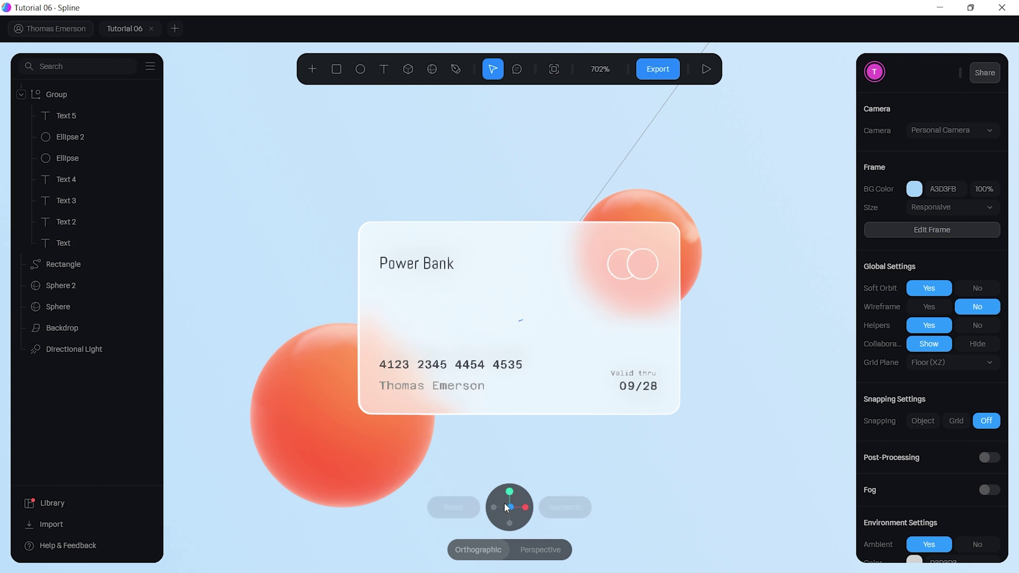
click(510, 509)
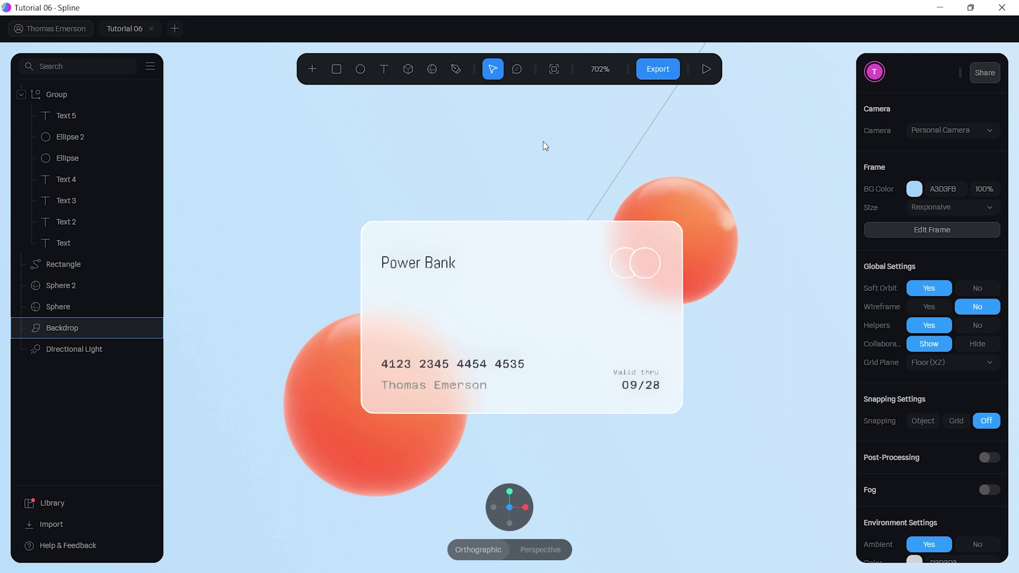
Group the card's contents group with the Rectangle as 'Card'
click(79, 94)
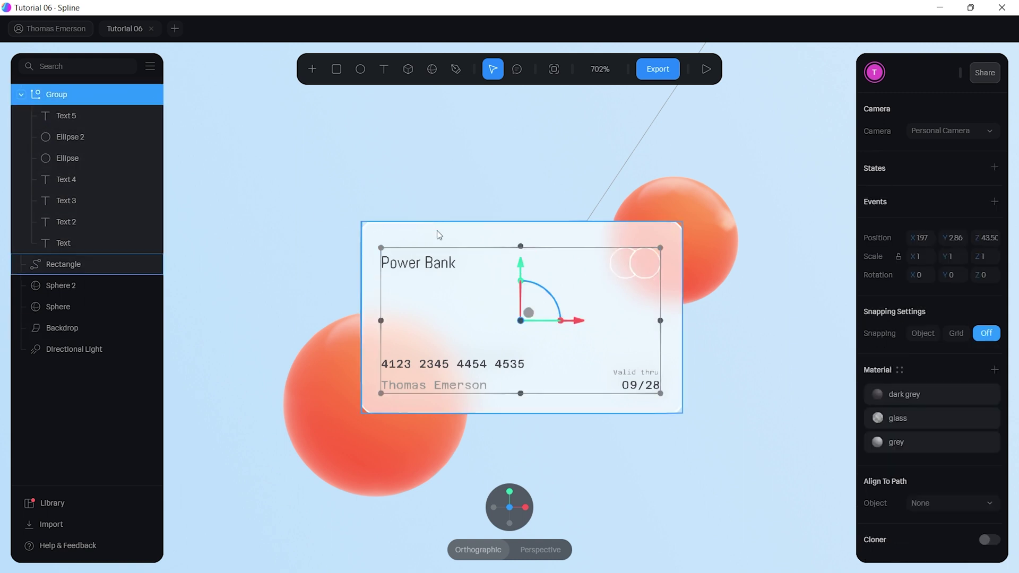
shift+click(455, 229)
key(ctrl+g)
double_click(57, 94)
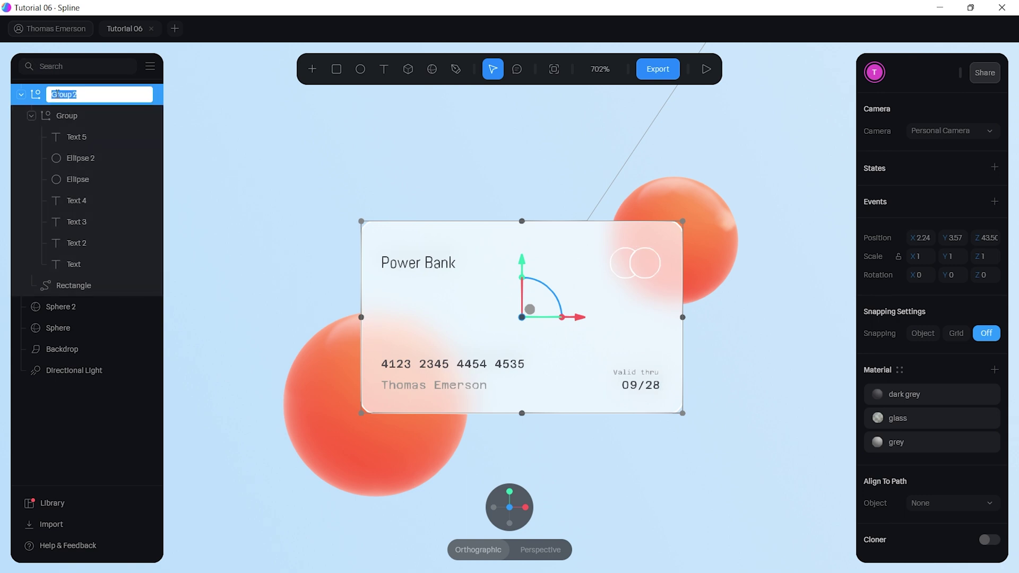
key(Return)
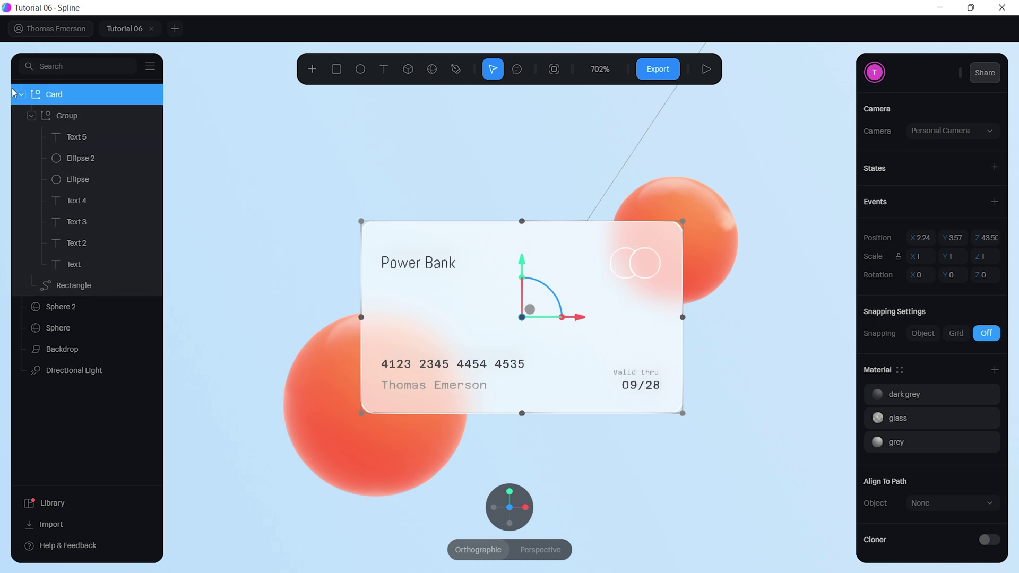
click(21, 94)
Group Sphere and Sphere 2 into a group named 'Spheres'
click(60, 115)
shift+click(61, 137)
key(ctrl+g)
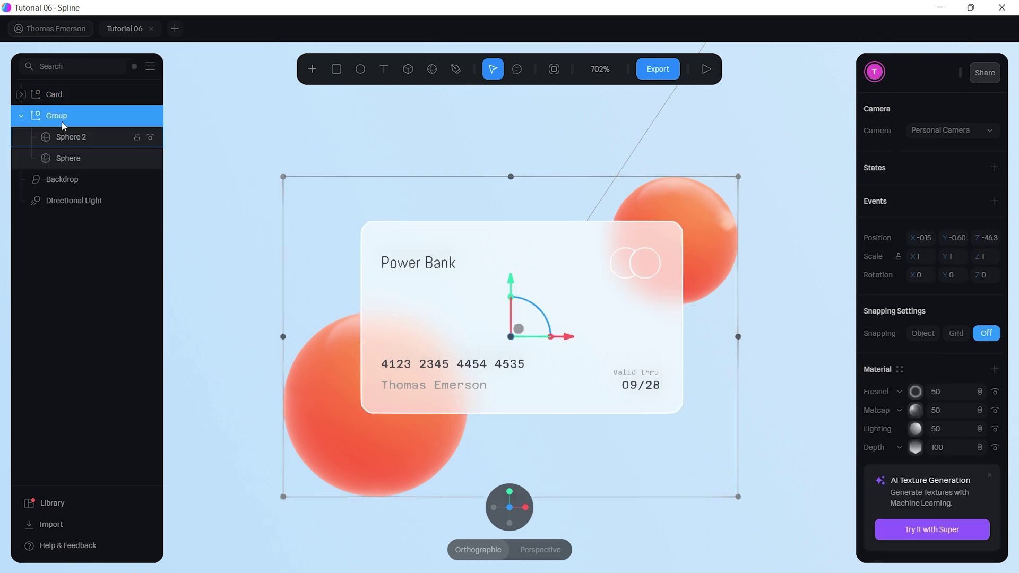
double_click(62, 118)
text(Spheres)
key(Return)
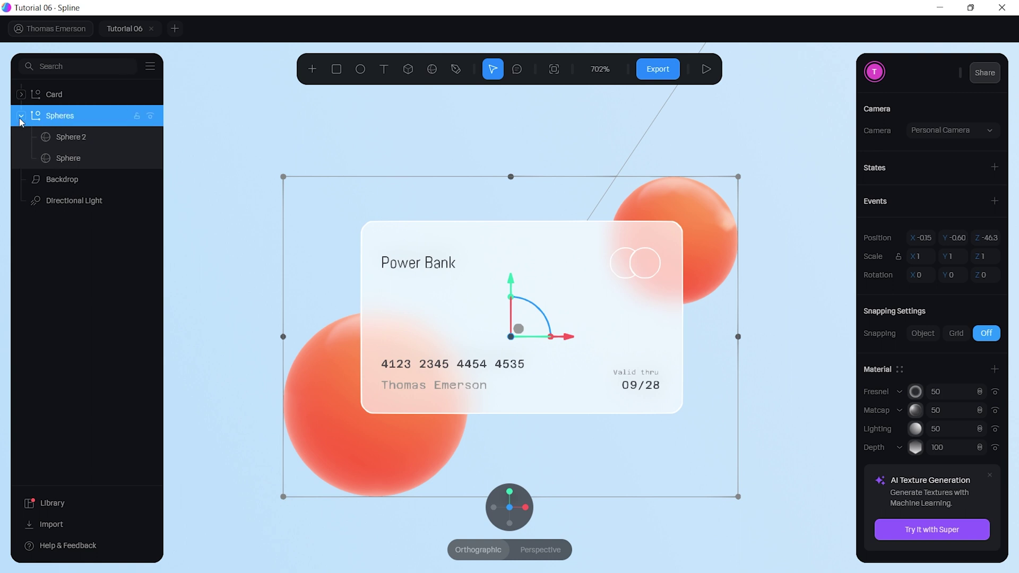
click(21, 116)
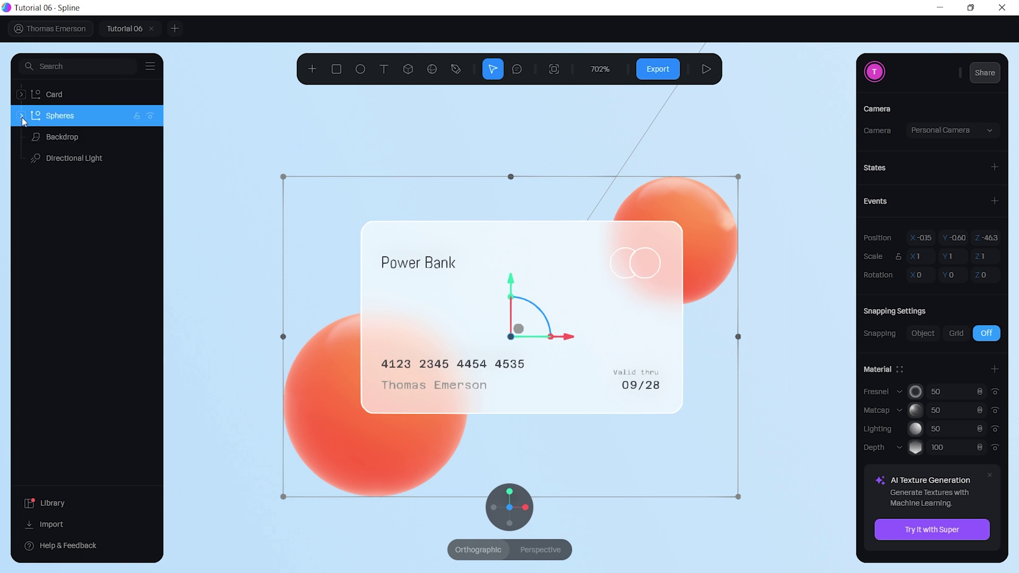
Group Card and Spheres together into '3D Glass Effect'
shift+click(78, 100)
key(ctrl+g)
double_click(98, 102)
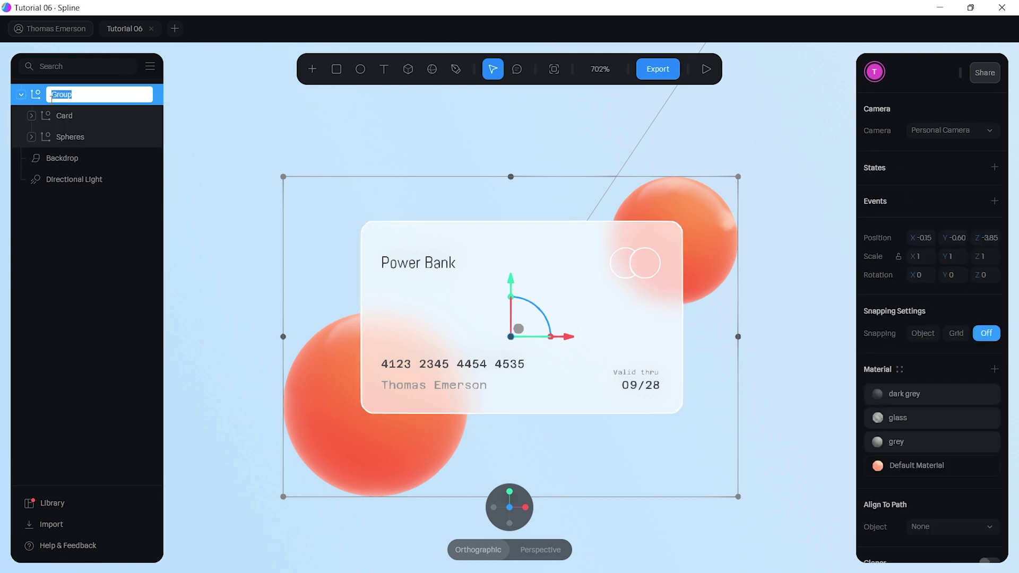
text(3D)
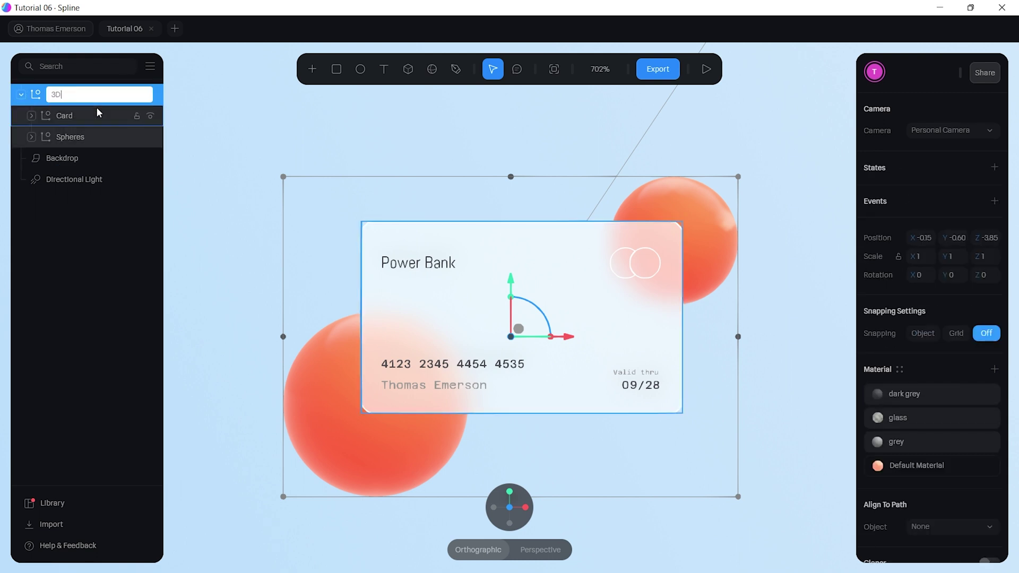
text( Glass Effect)
key(Return)
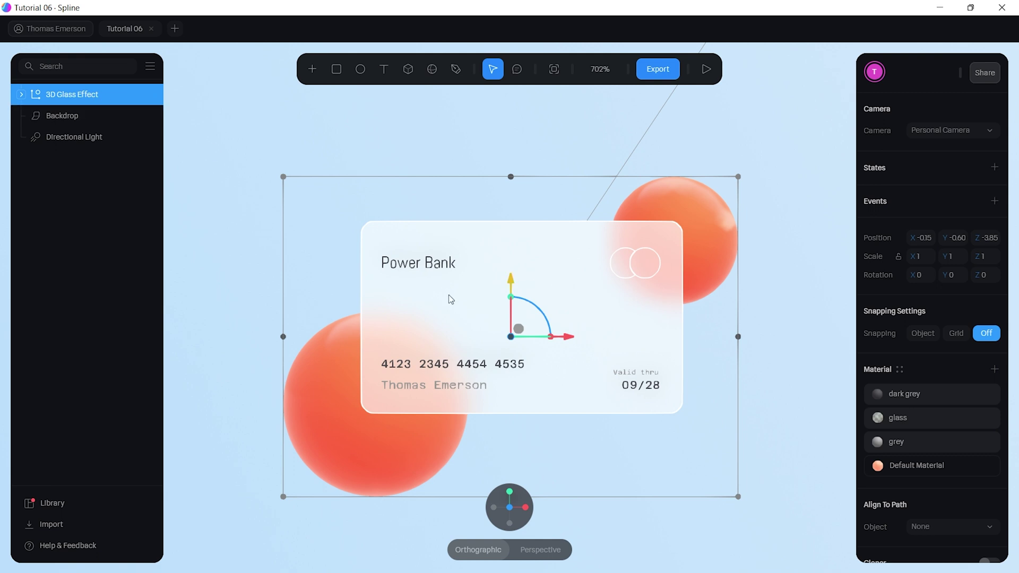
Lock the Backdrop and Directional Light layers
click(137, 116)
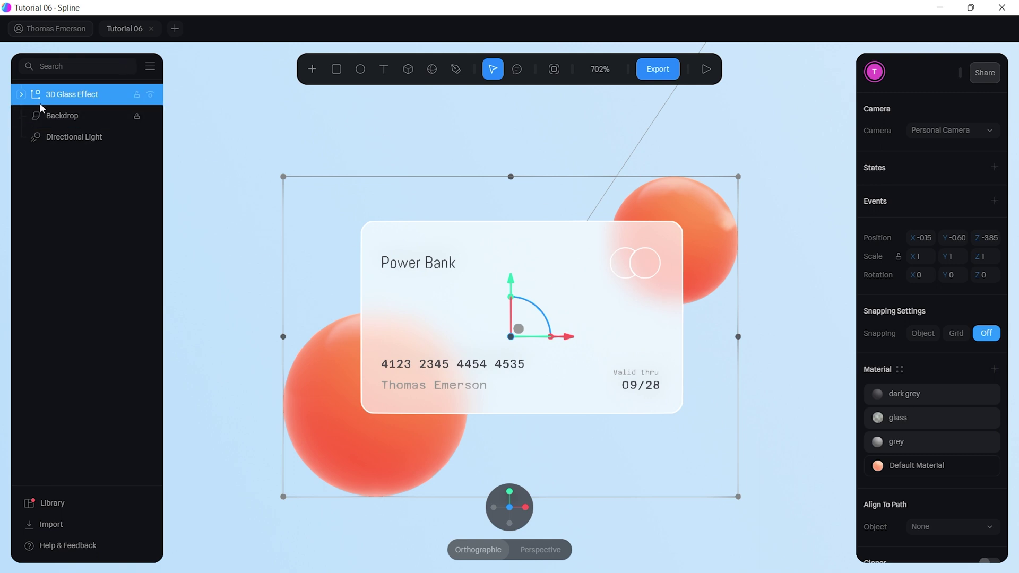
click(136, 138)
scroll(496, 189, down, 3)
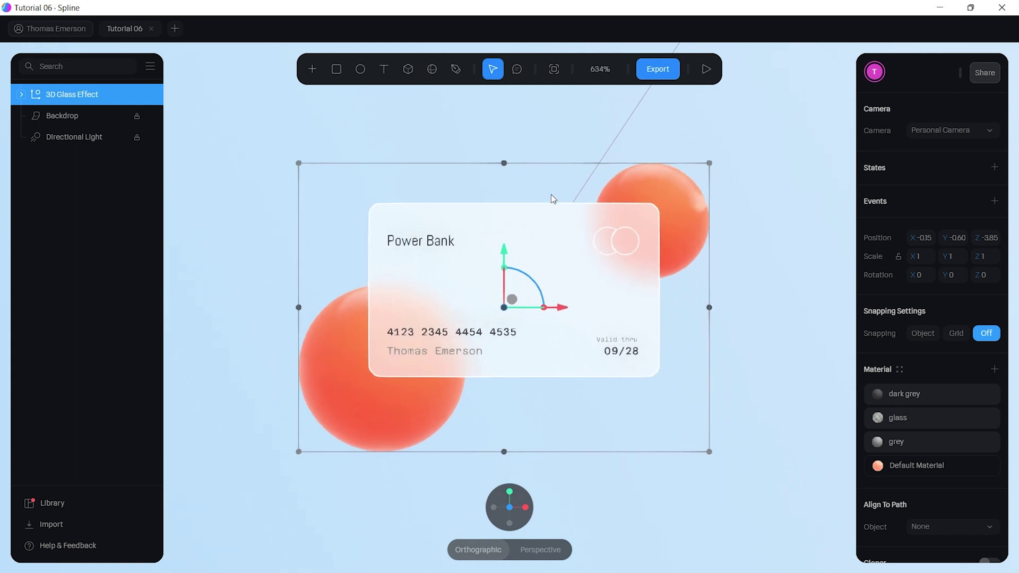
Enable On Hover Orbit Camera in the Public URL play settings, update the link, and preview in play mode
click(664, 76)
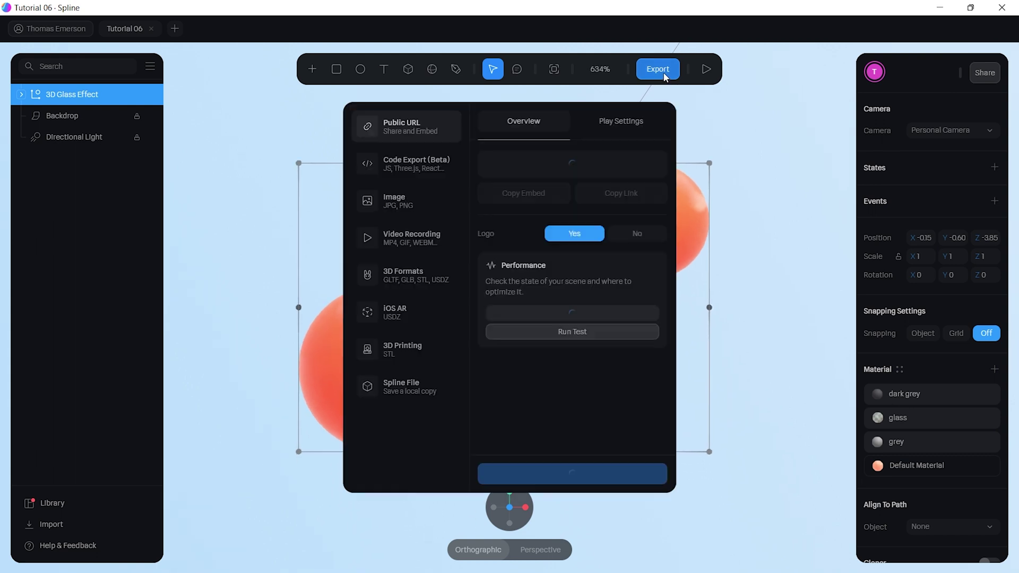
click(629, 125)
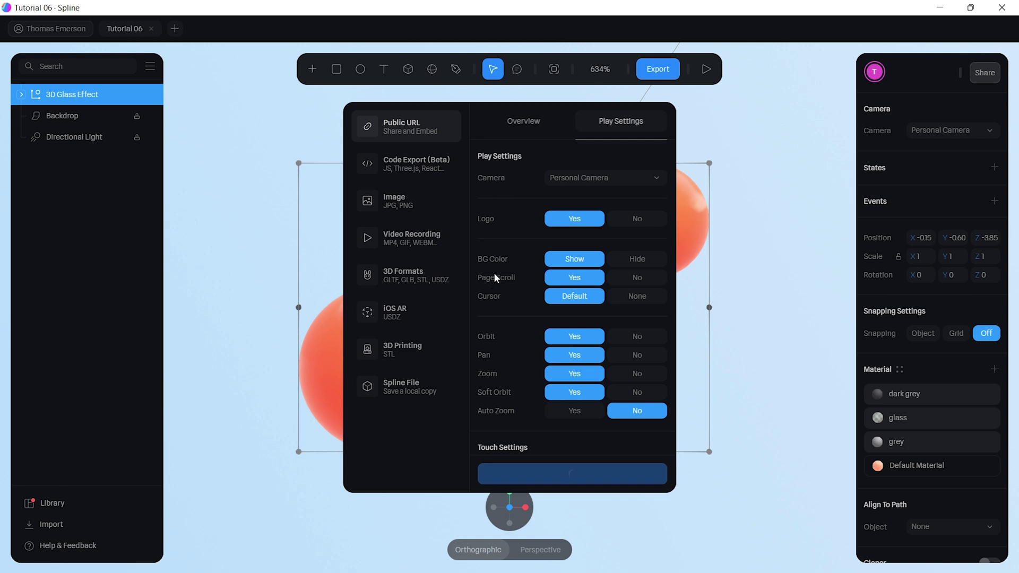
scroll(487, 297, down, 3)
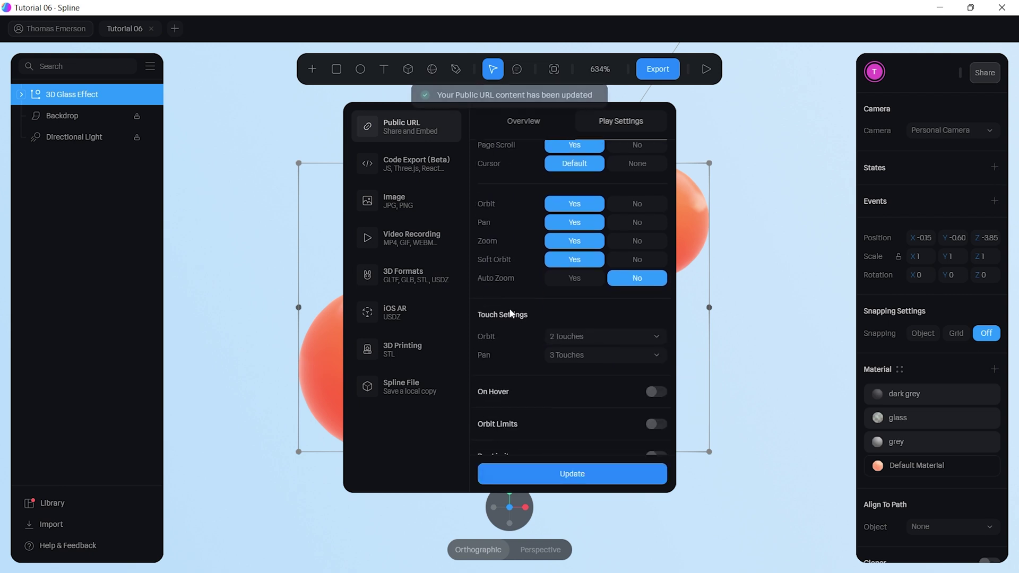
scroll(514, 308, down, 2)
scroll(514, 307, down, 1)
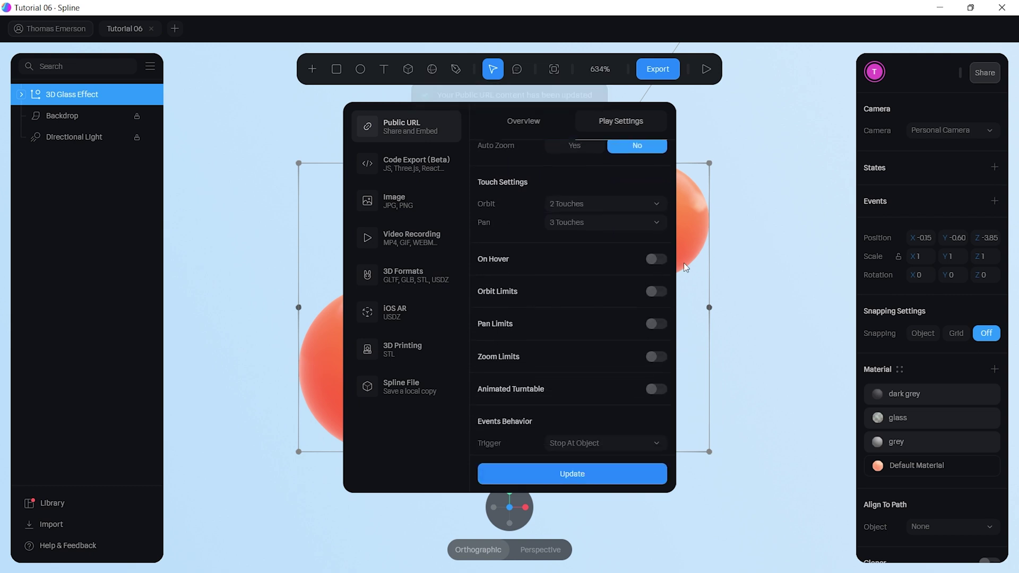
click(656, 259)
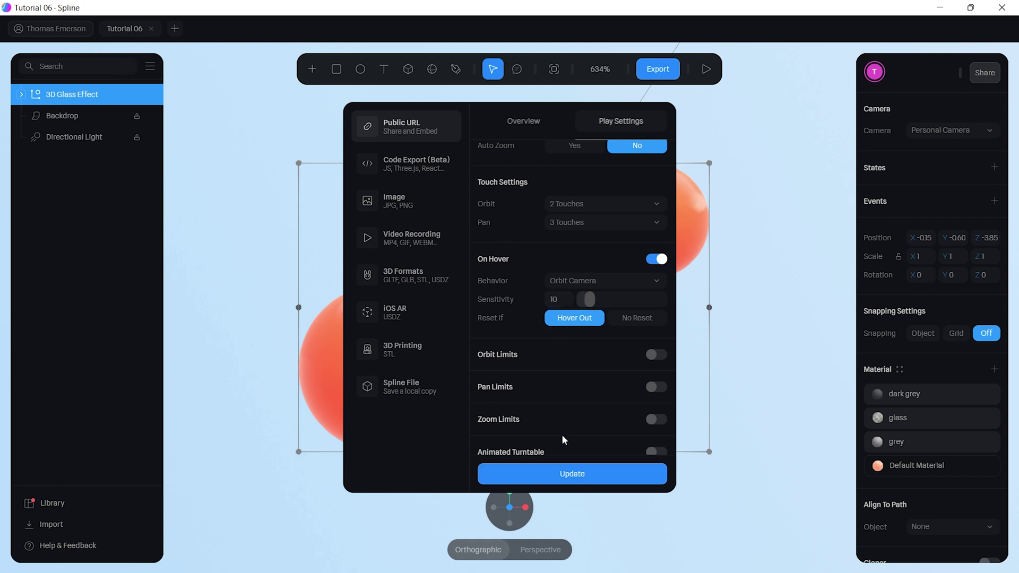
click(567, 472)
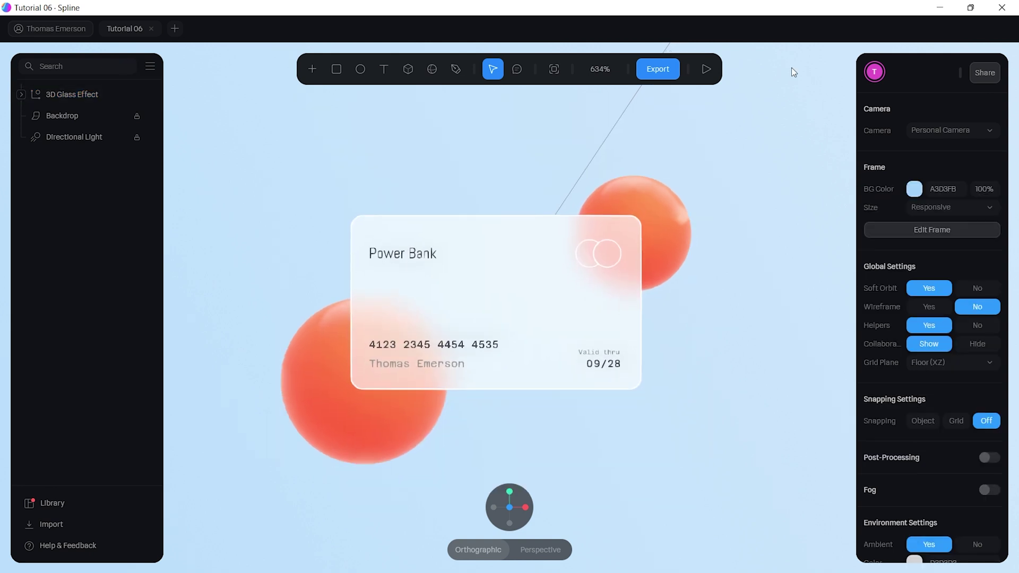
click(704, 78)
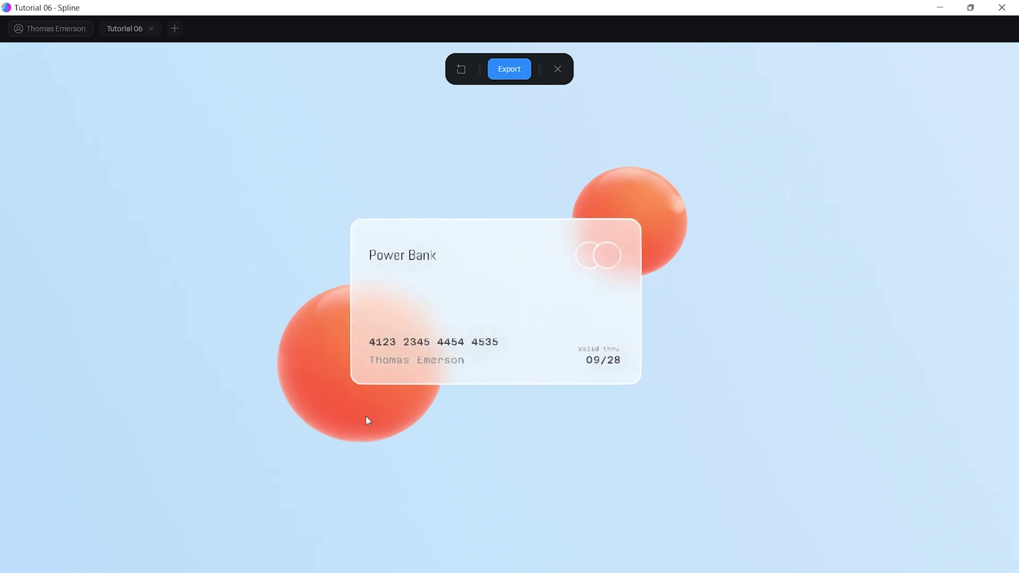